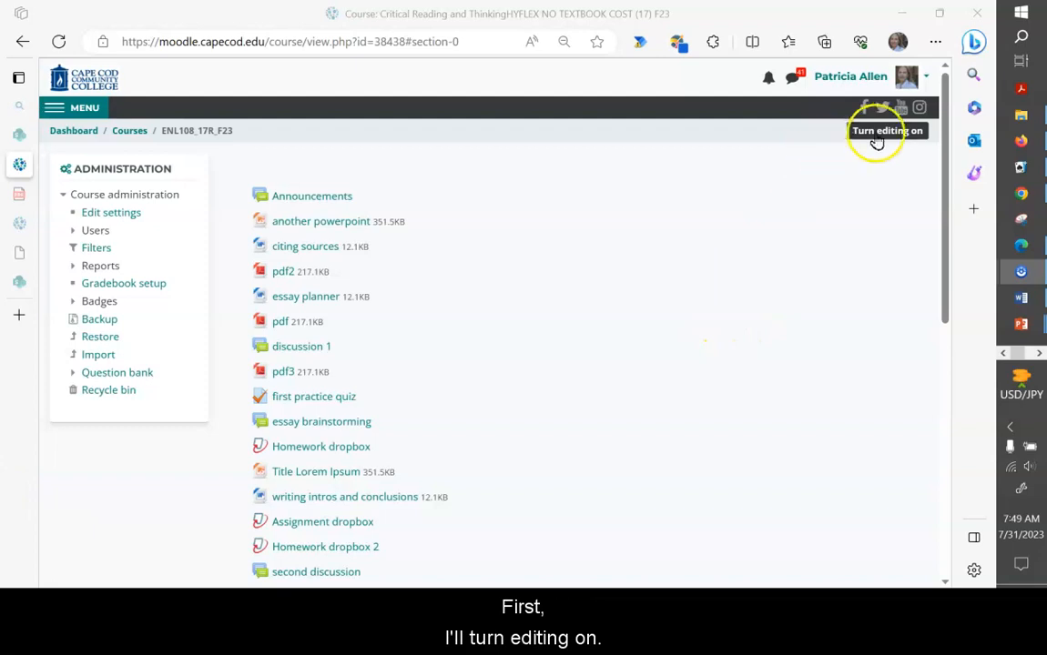
# - Turn on course editing and add one new topic section at the end of the course page
pyautogui.click(885, 130)
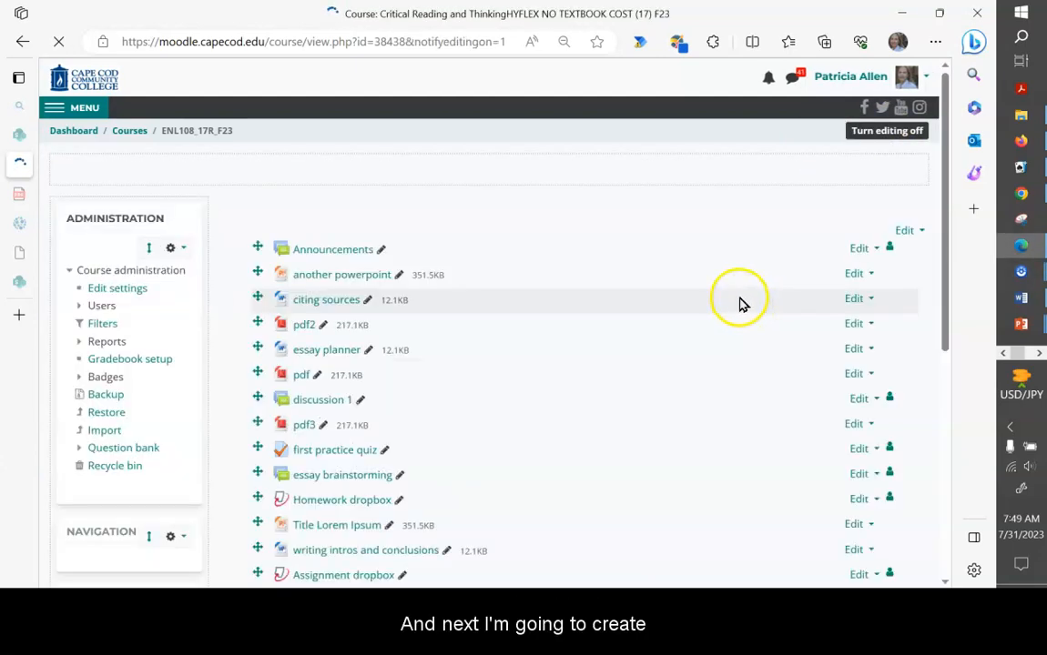
pyautogui.scroll(-3, 739, 301)
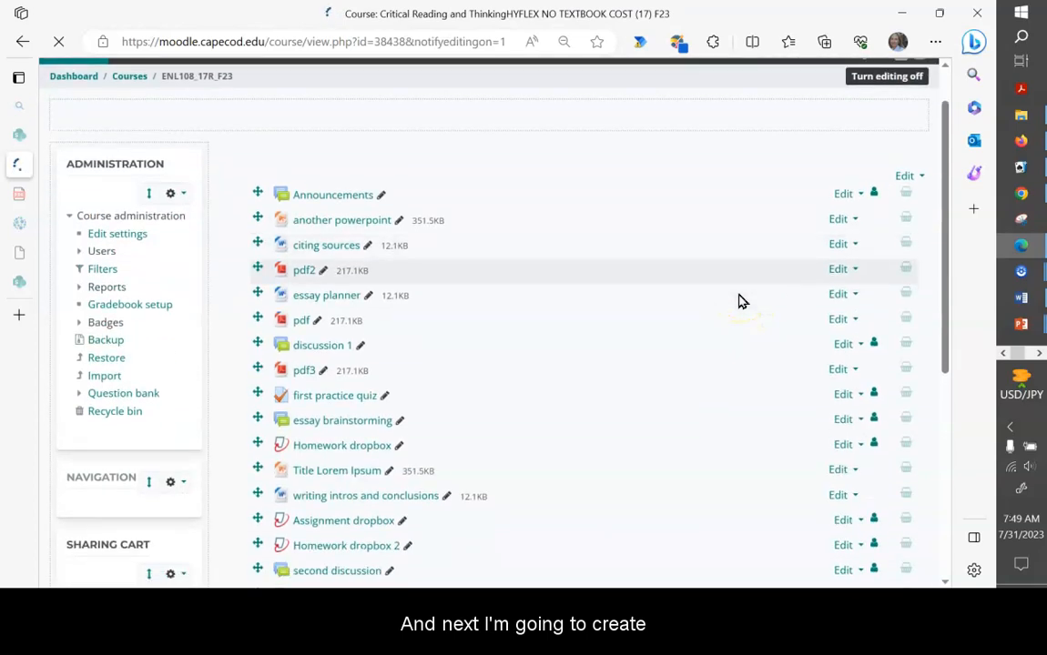
pyautogui.scroll(-2, 739, 302)
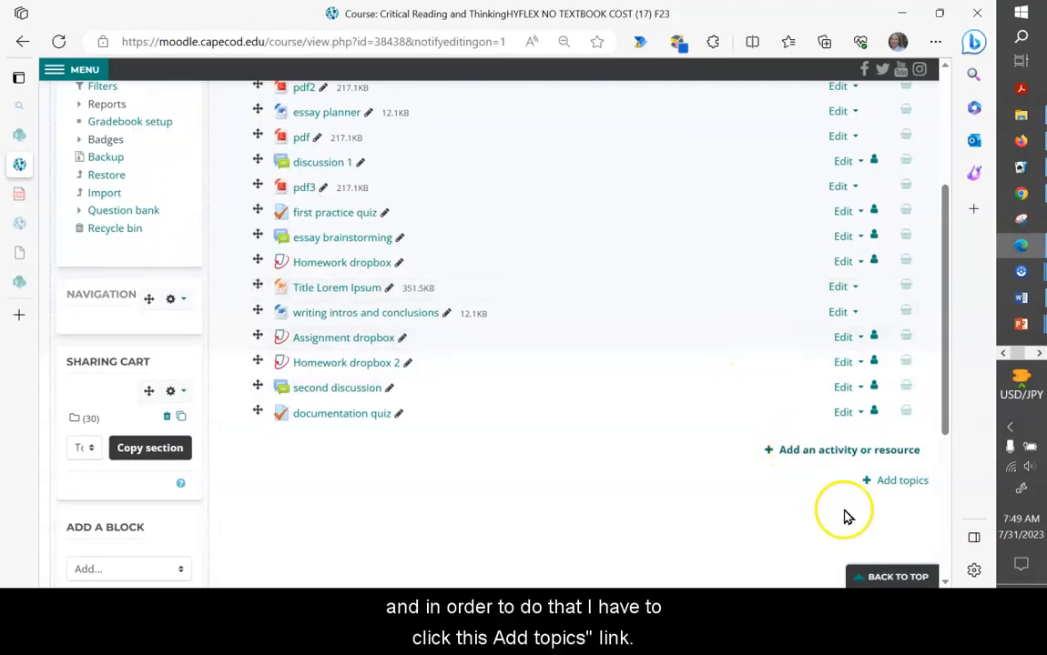
pyautogui.click(894, 489)
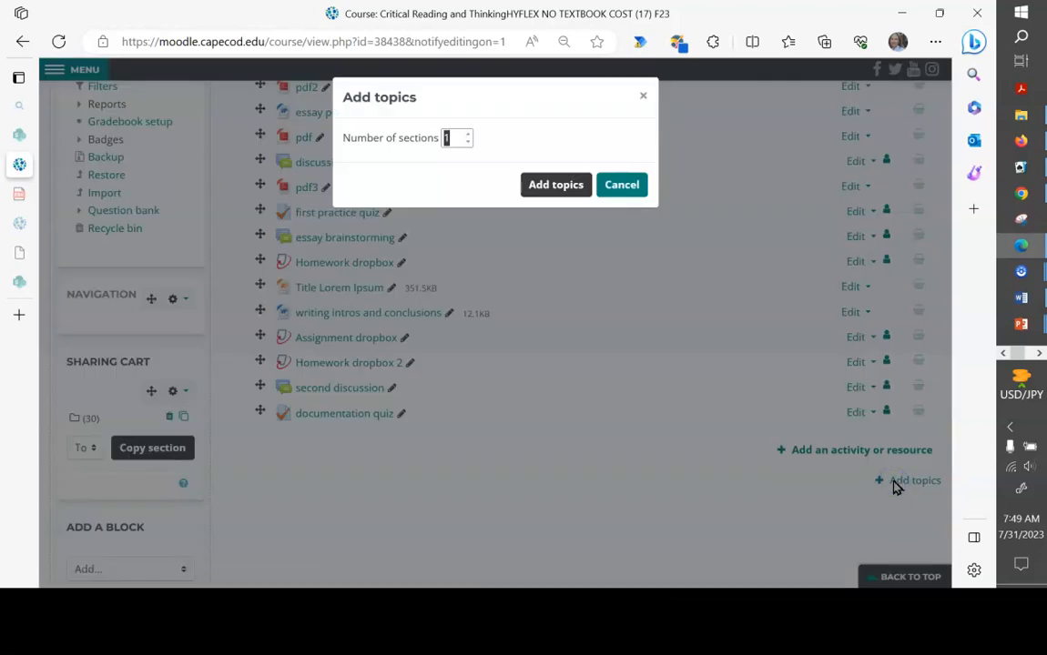
pyautogui.click(451, 138)
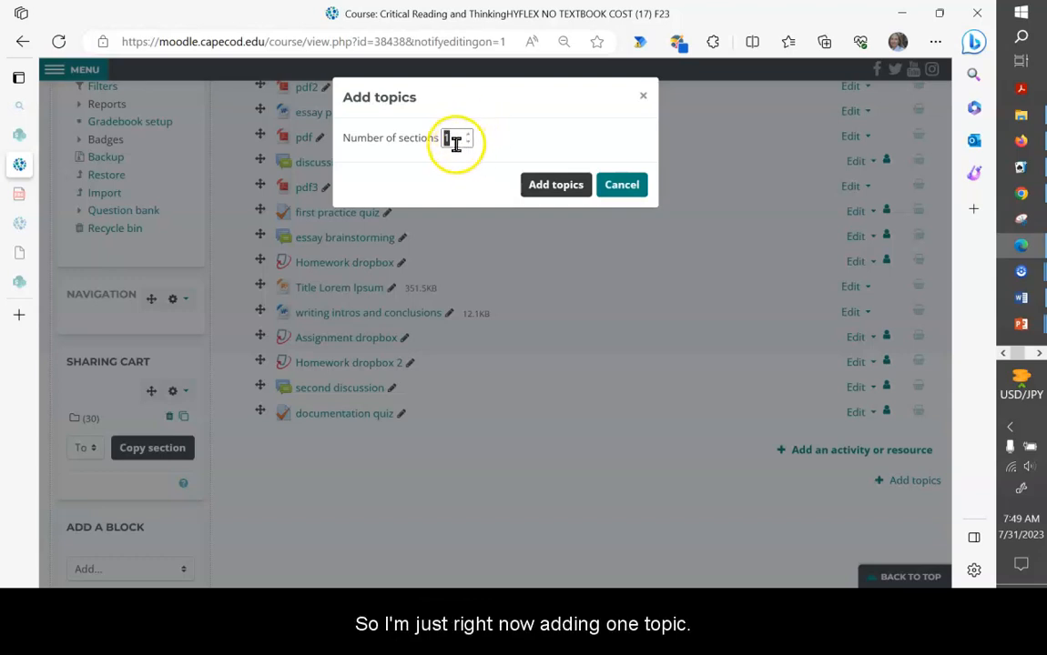
pyautogui.click(543, 186)
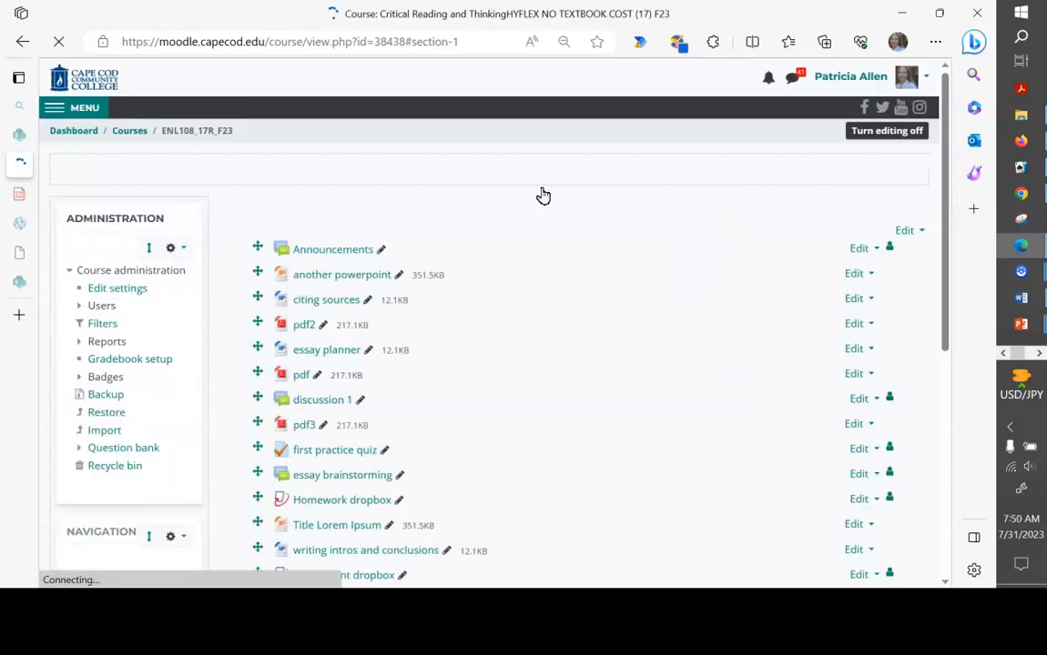
# - Start a new label in Topic 1 and enter the text "Read/ Watch/ Review/ Listen:"
pyautogui.scroll(-1, 527, 246)
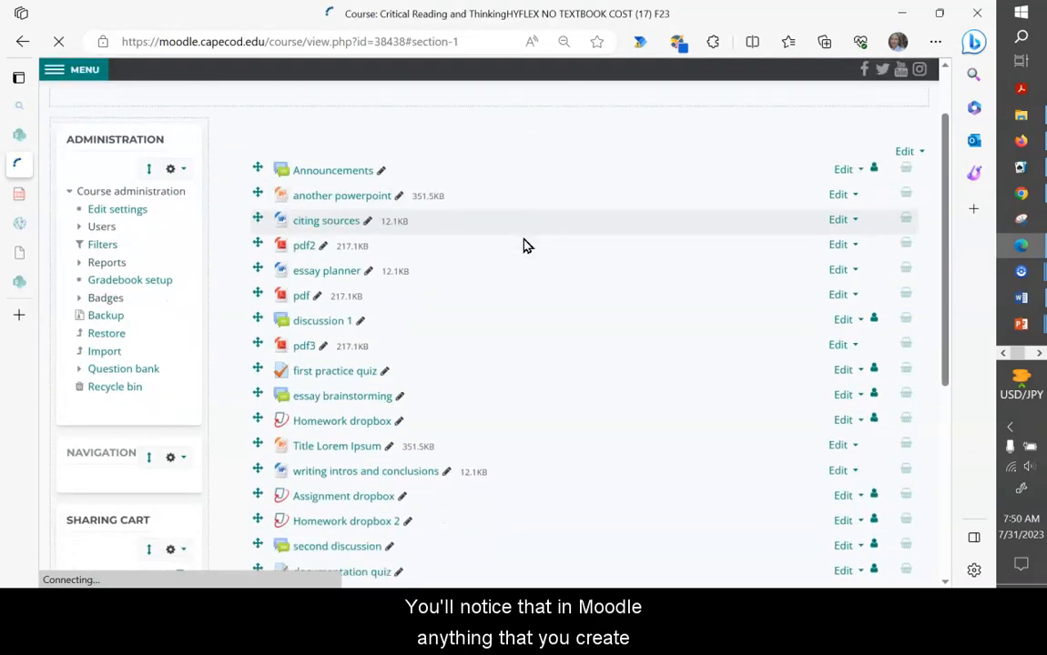
pyautogui.scroll(-3, 526, 246)
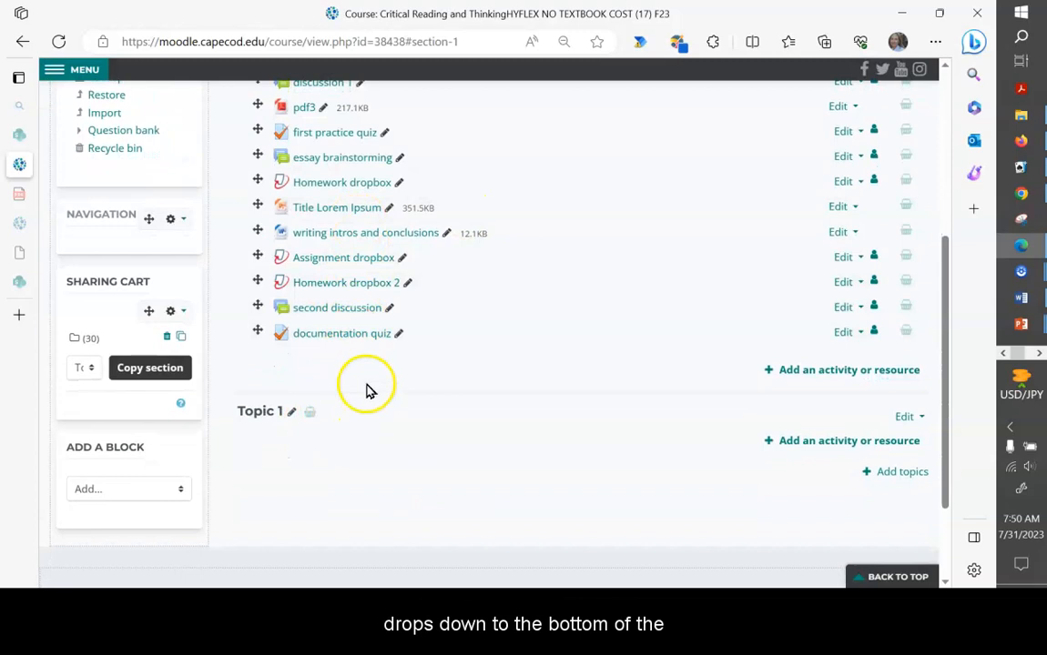
pyautogui.scroll(-1, 364, 425)
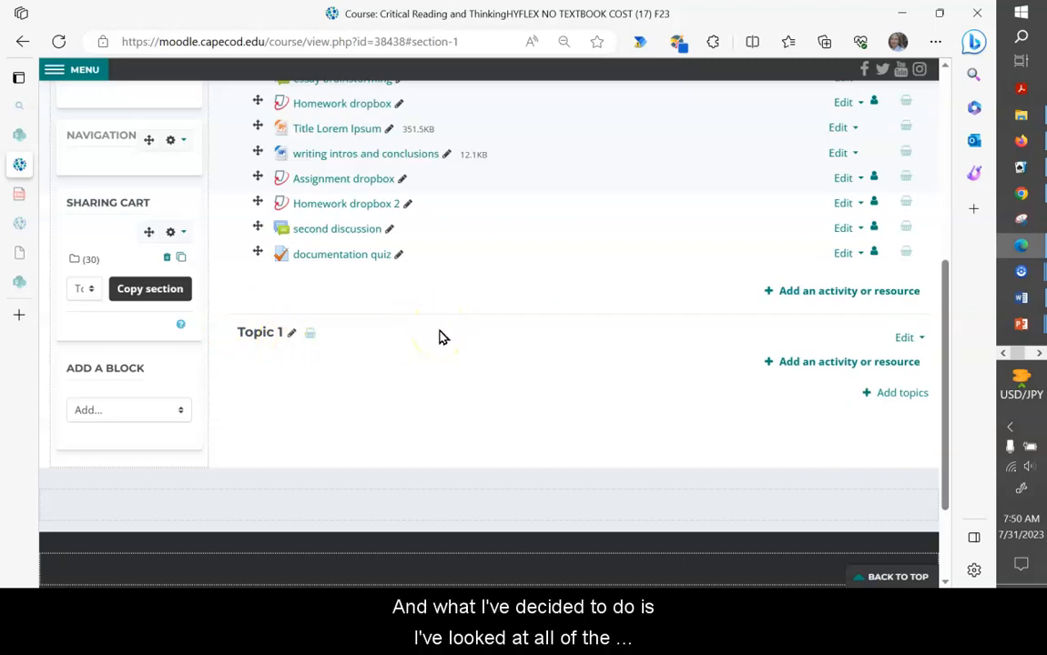
pyautogui.scroll(3, 438, 337)
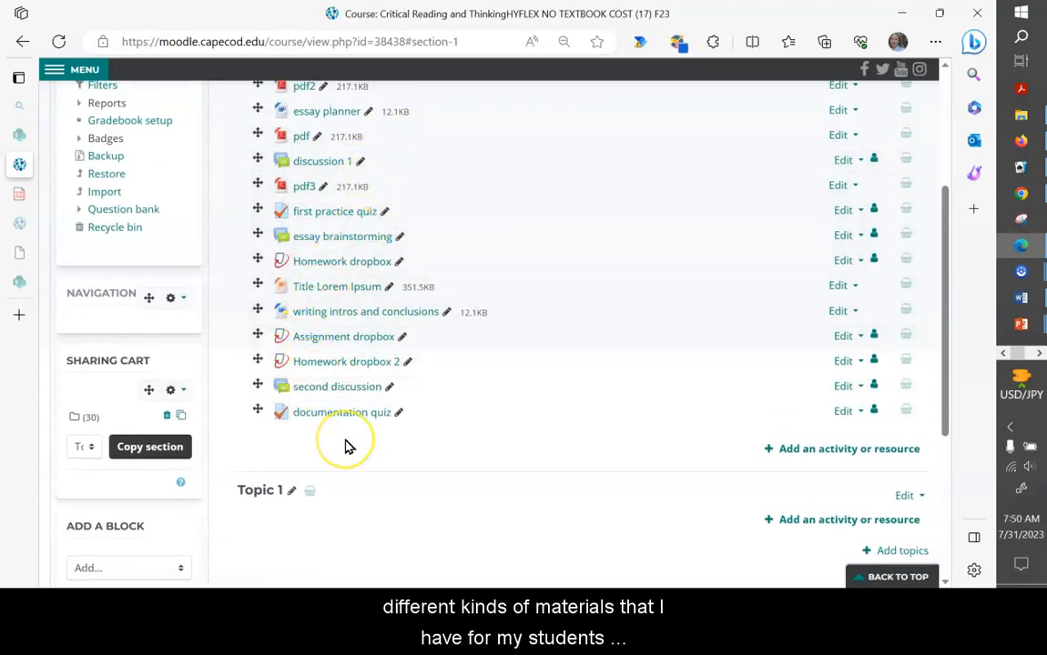
pyautogui.scroll(-3, 345, 446)
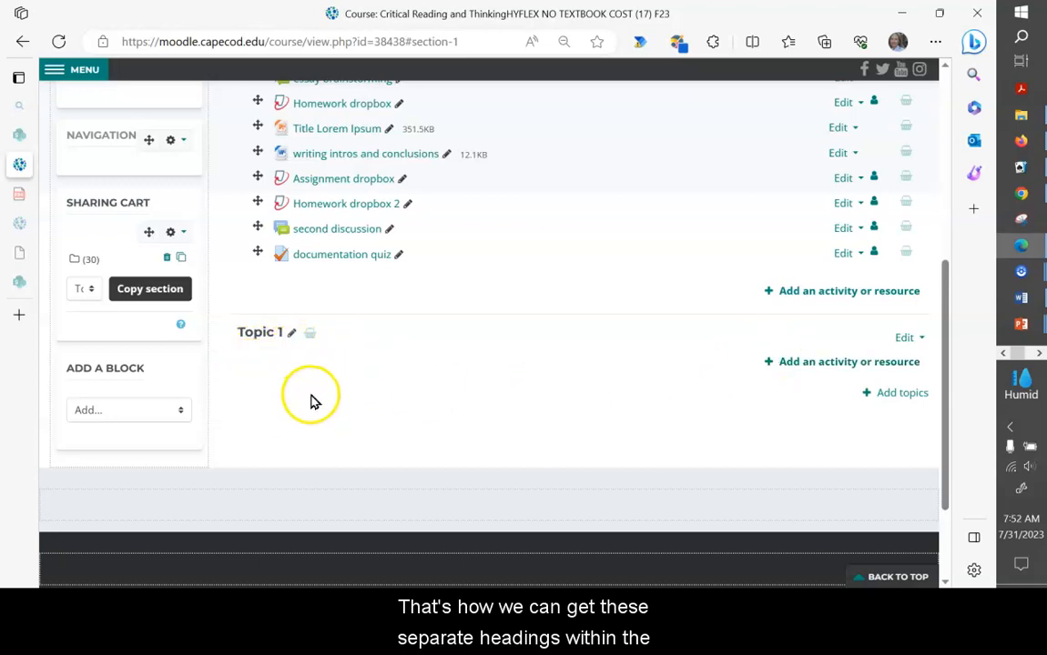
pyautogui.click(796, 364)
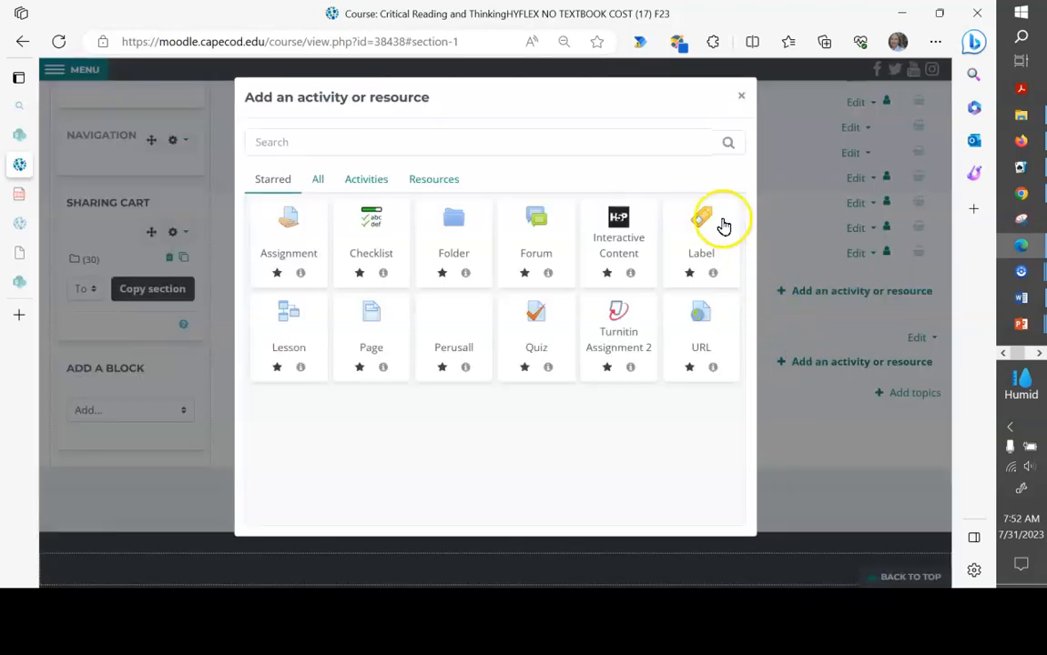
pyautogui.click(703, 228)
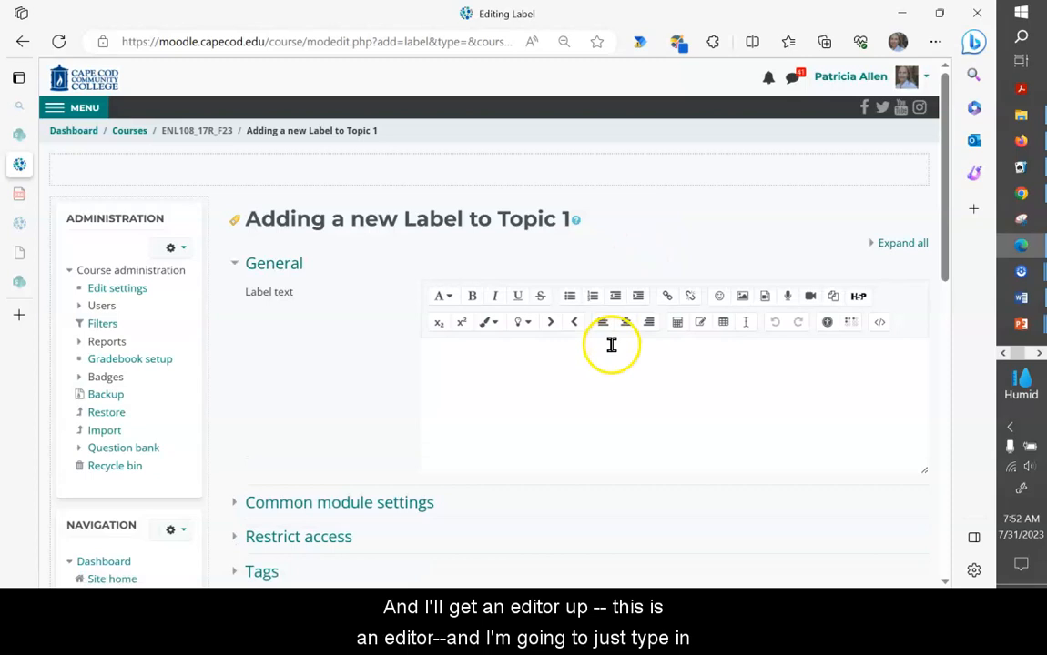
pyautogui.click(566, 359)
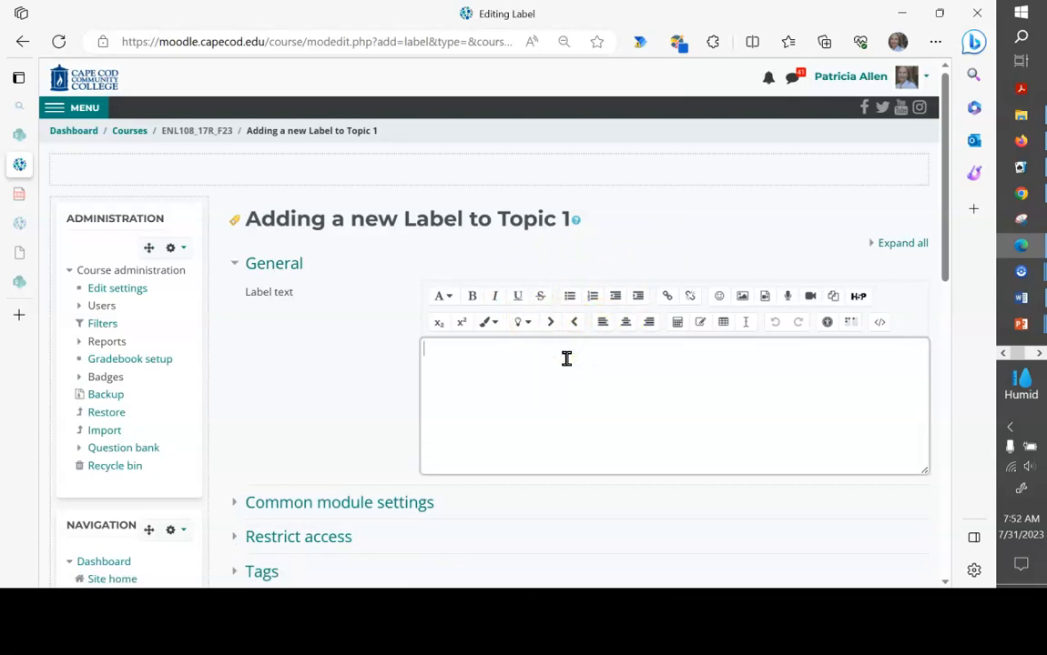
pyautogui.write('Read')
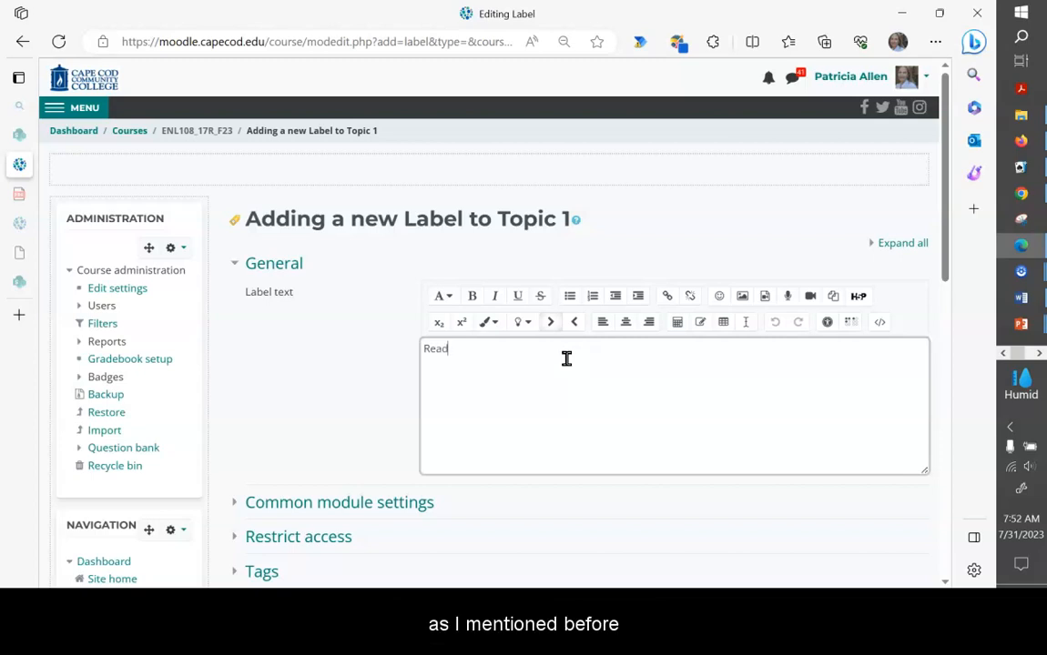
pyautogui.write('/ Watch')
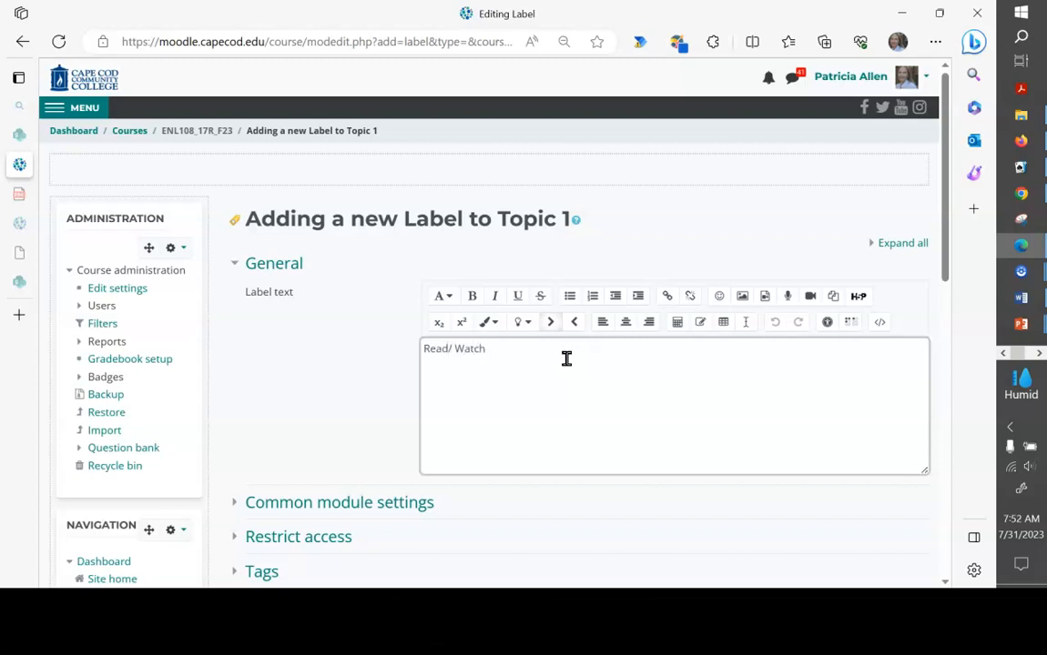
pyautogui.write('/ Review/ Listen:')
# - Make the whole "Read/ Watch/ Review/ Listen:" text bold, then save the label and return to the course
pyautogui.moveTo(583, 355); pyautogui.dragTo(421, 361)
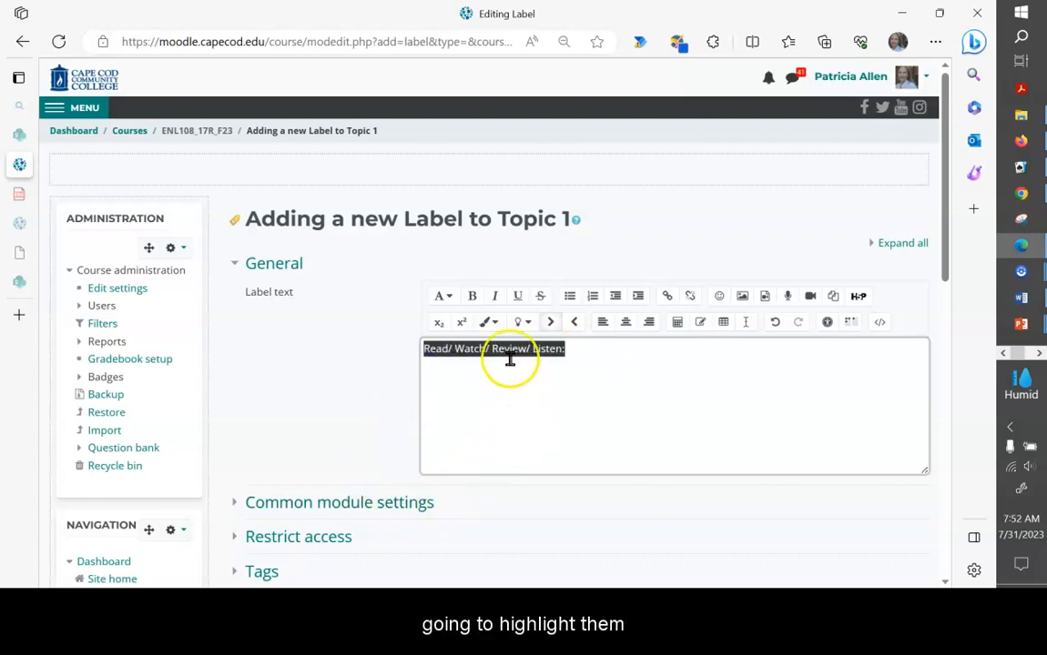
pyautogui.click(473, 297)
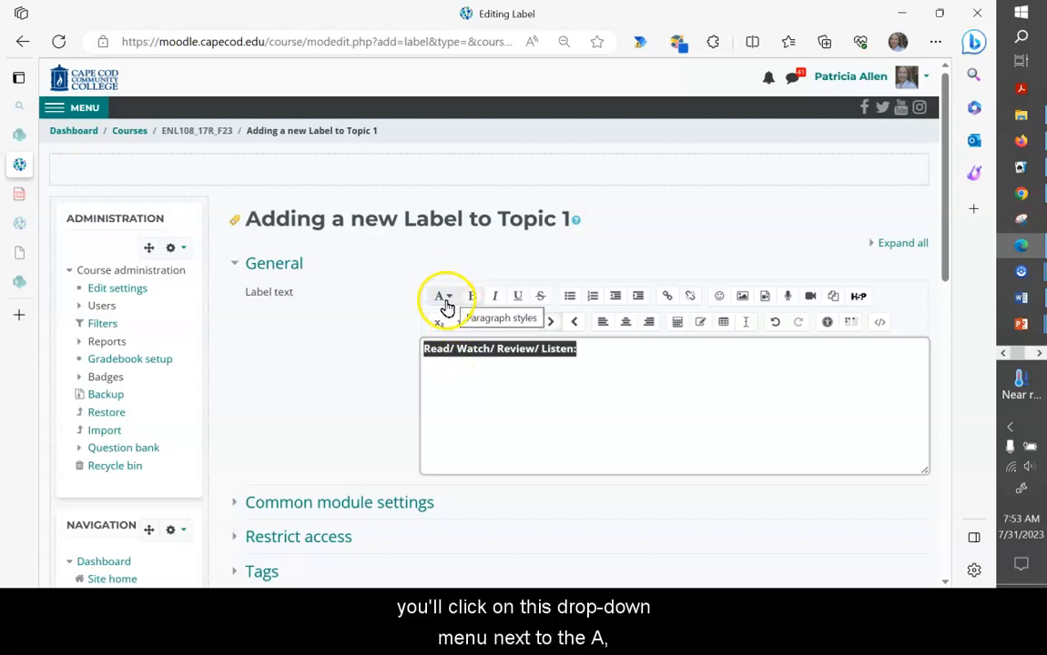
pyautogui.click(448, 298)
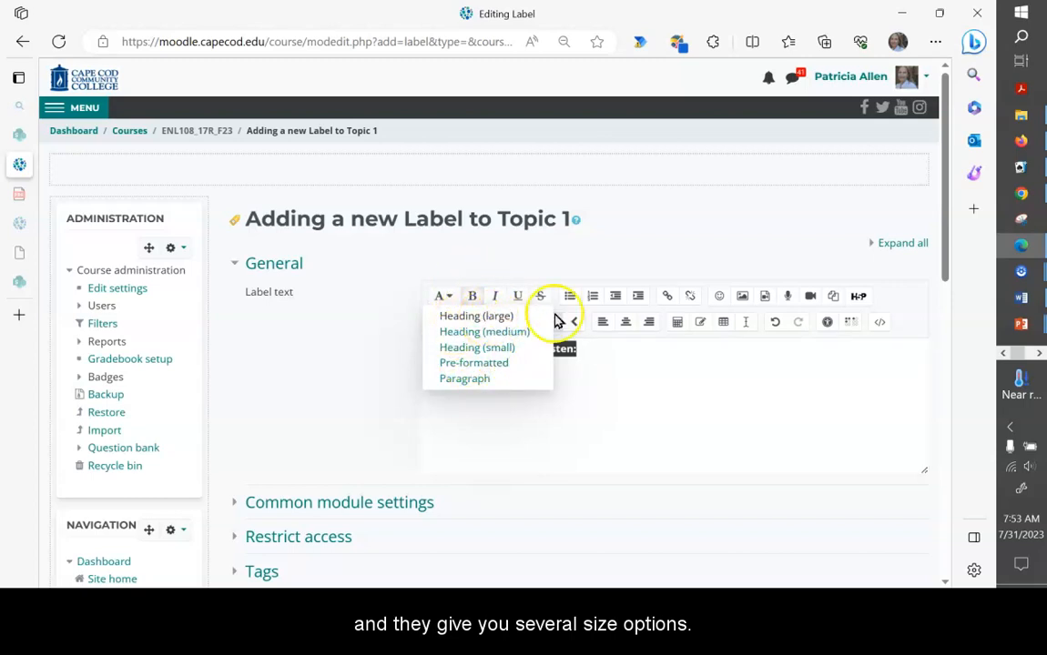
pyautogui.click(637, 407)
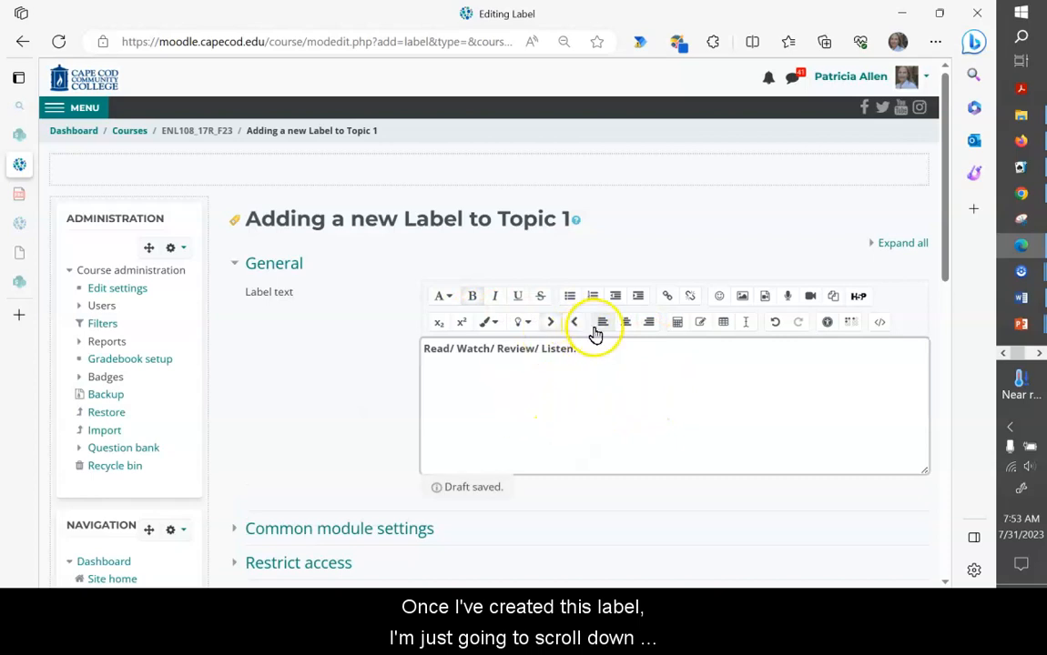
pyautogui.scroll(-2, 522, 372)
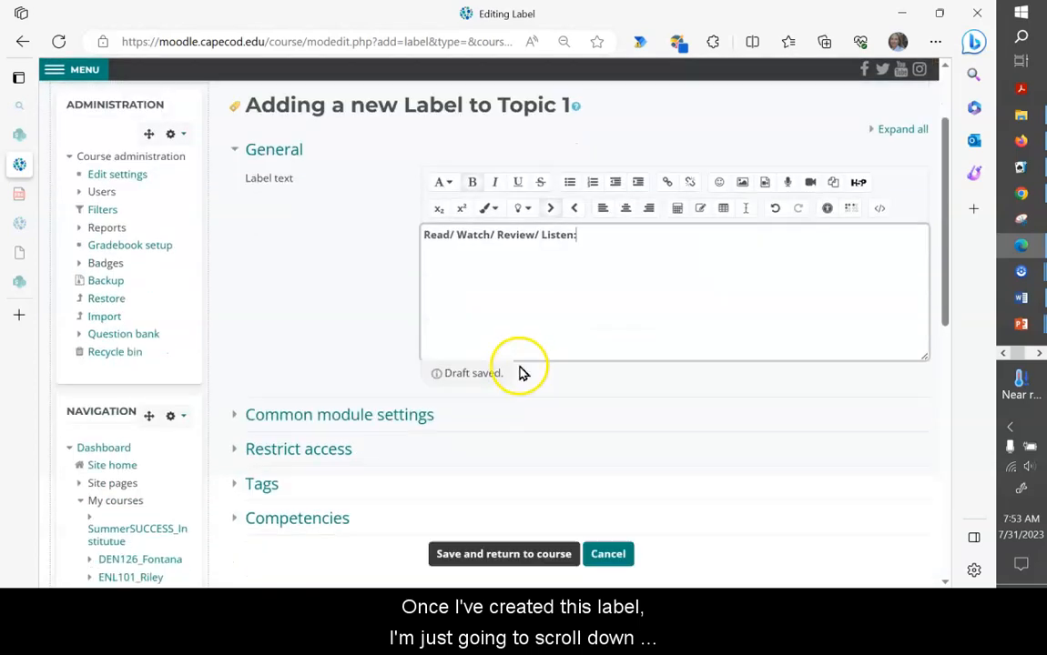
pyautogui.scroll(-2, 521, 372)
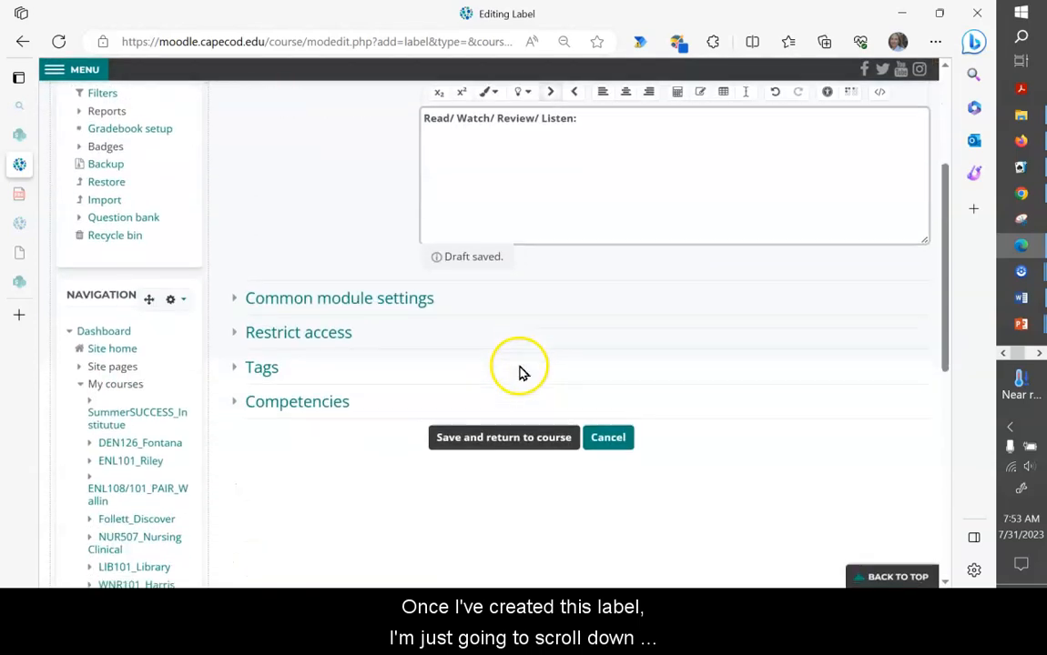
pyautogui.click(477, 434)
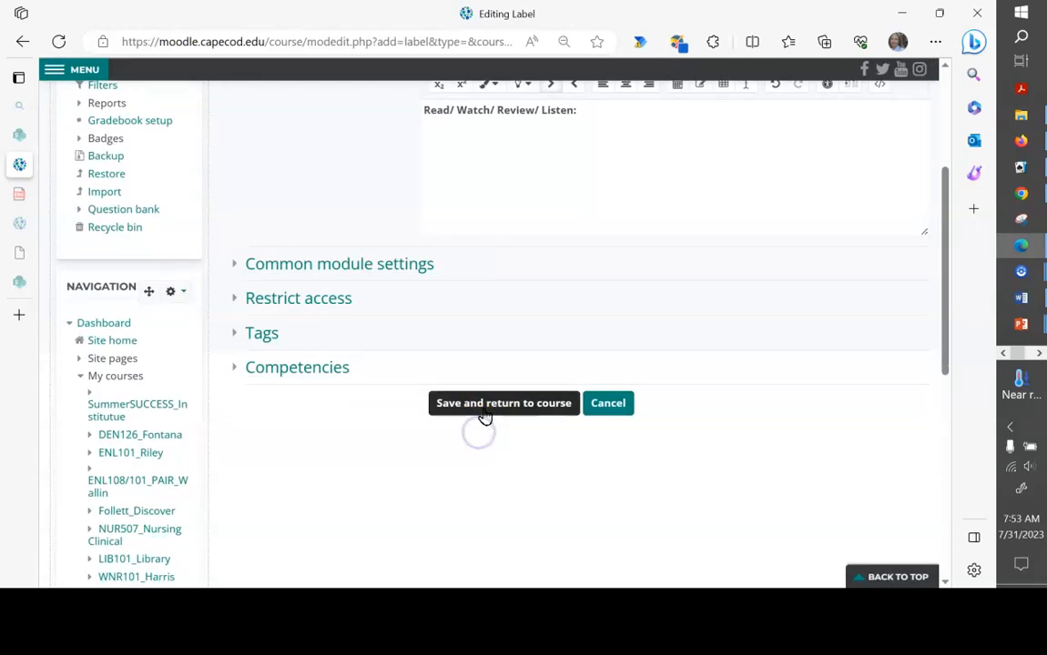
pyautogui.click(484, 410)
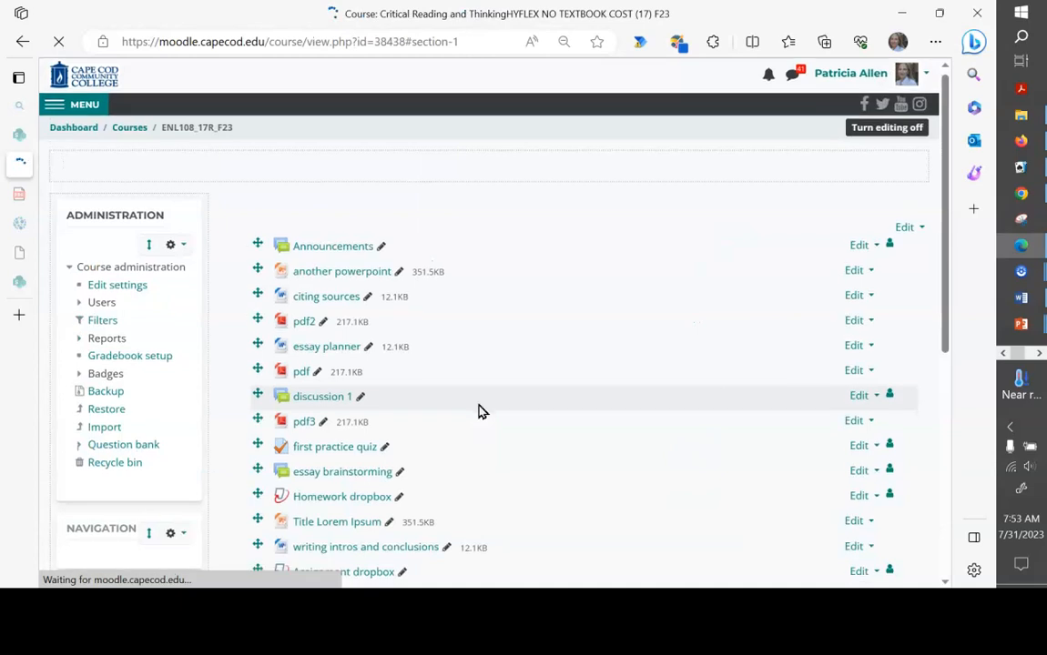
# - Start another label in Topic 1 and enter the text "Complete:"
pyautogui.scroll(-5, 481, 412)
pyautogui.click(435, 353)
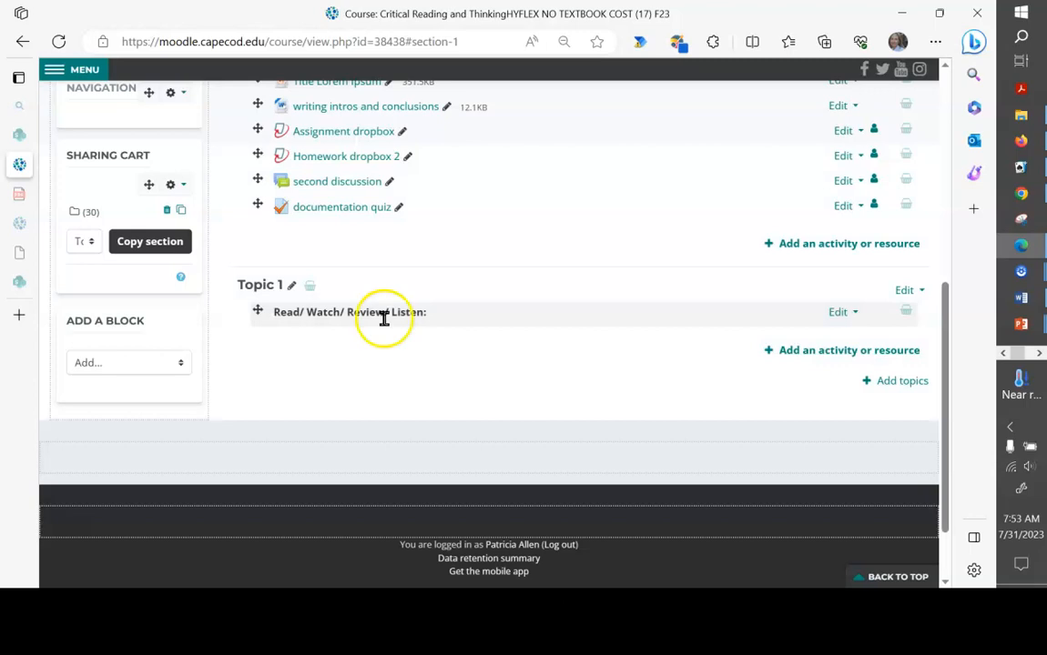
pyautogui.click(806, 357)
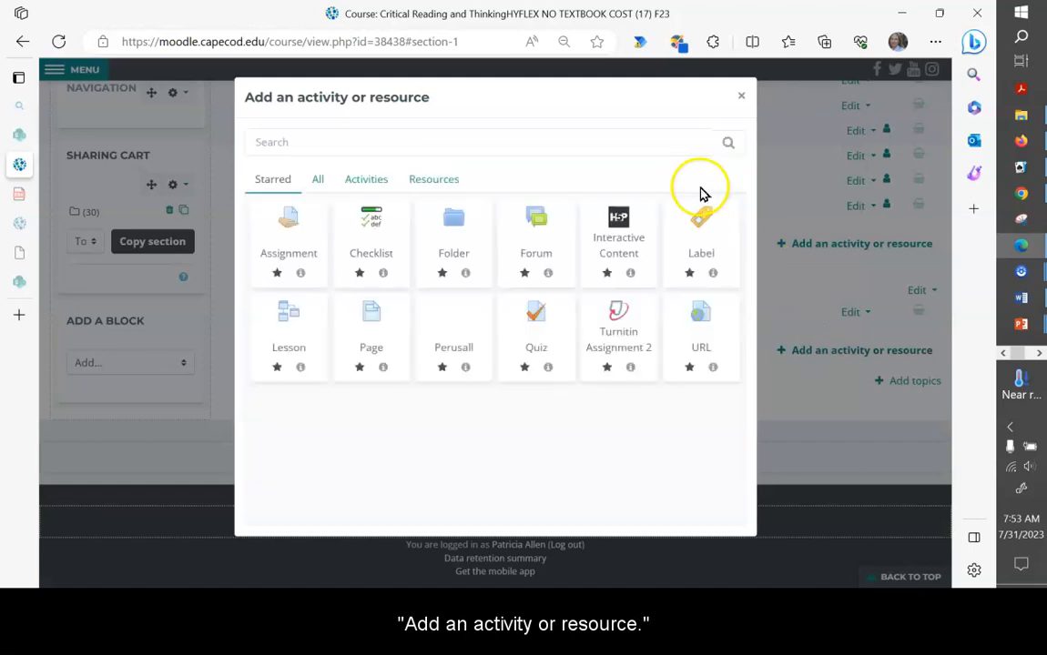
pyautogui.click(690, 239)
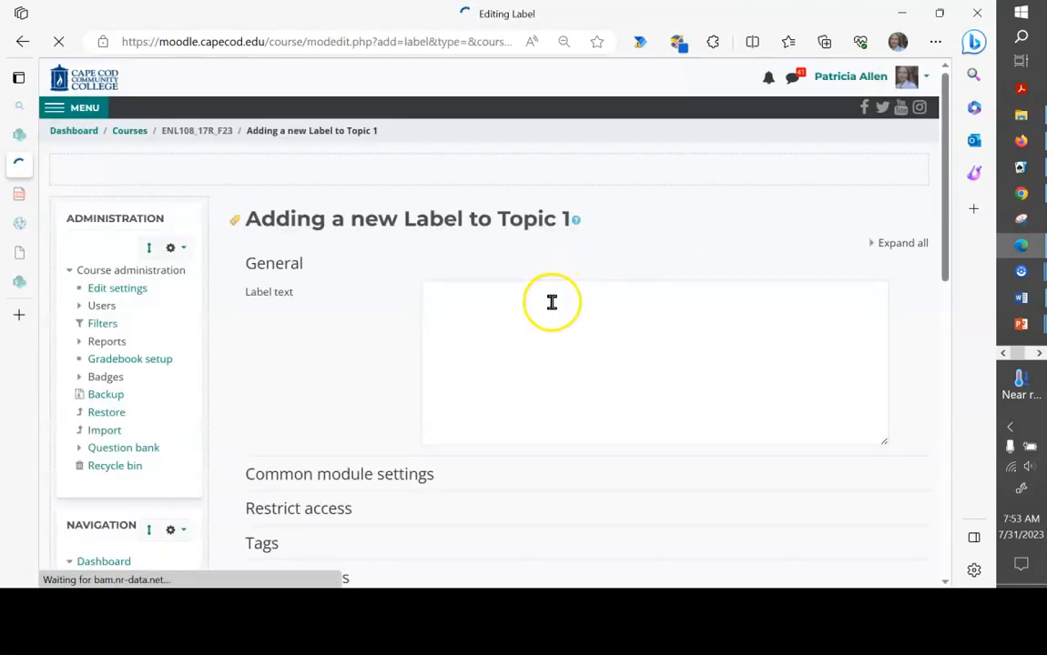
pyautogui.click(551, 303)
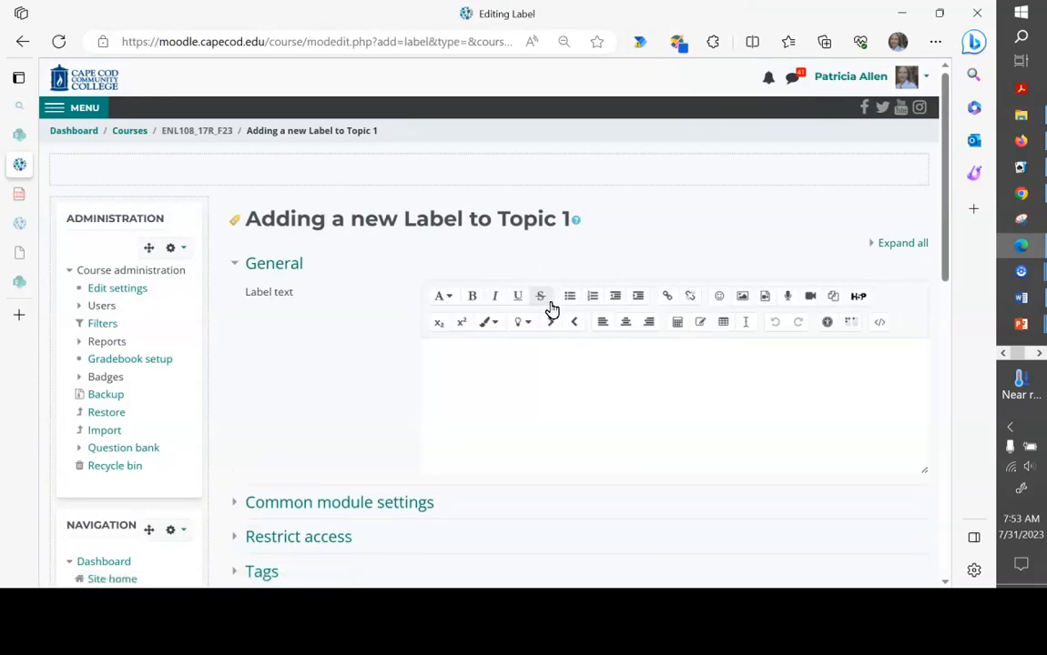
pyautogui.click(551, 353)
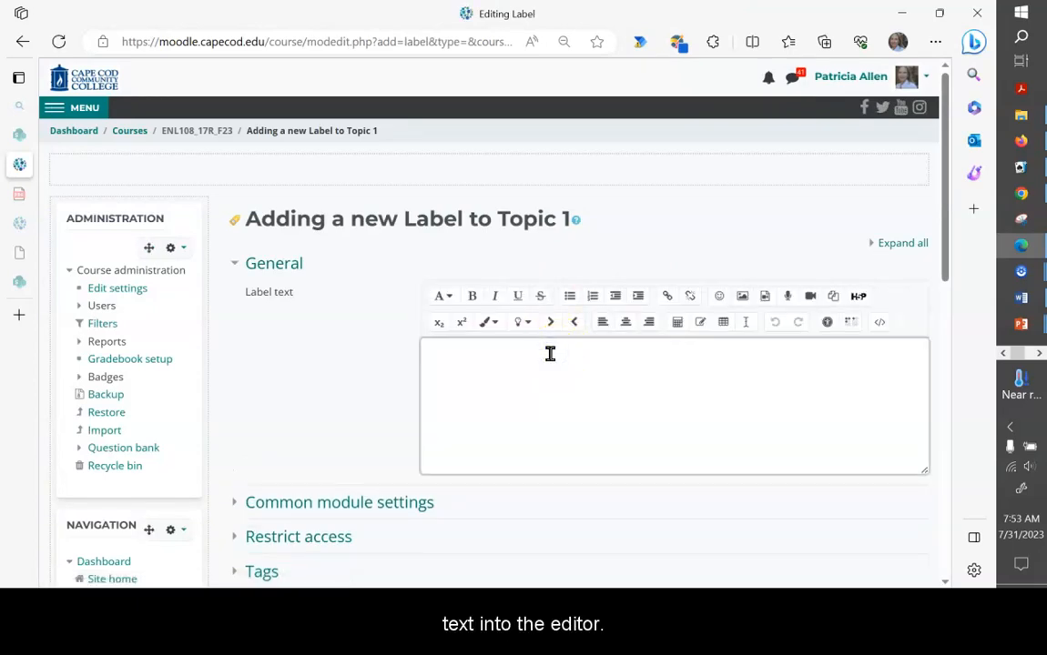
pyautogui.write('Complete:')
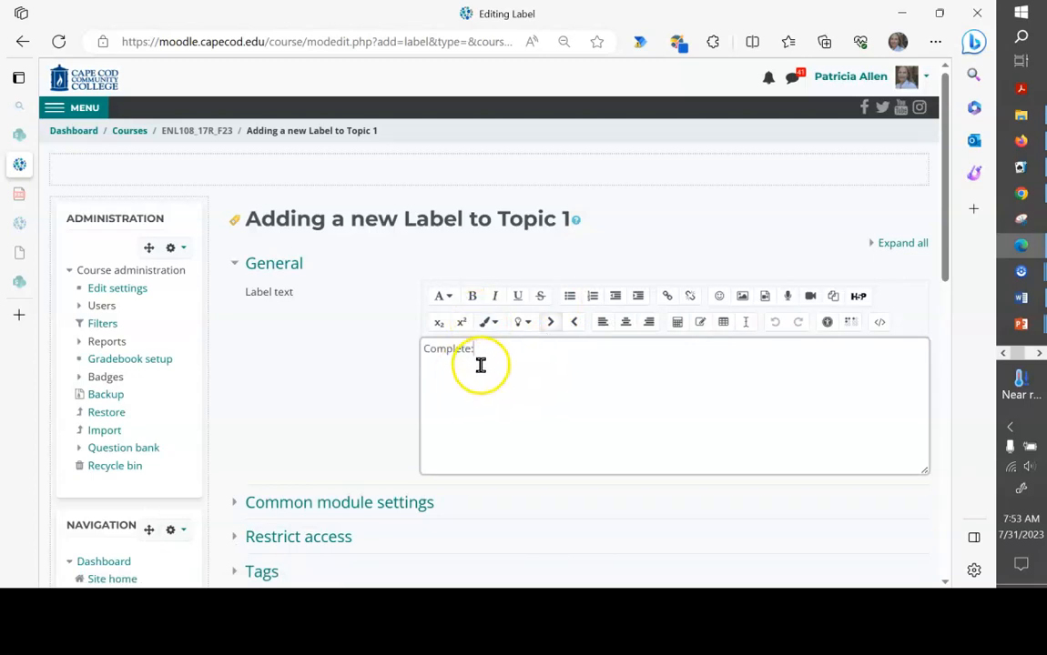
# - Make the "Complete:" text bold, then save the label and return to the course
pyautogui.moveTo(482, 355); pyautogui.dragTo(403, 359)
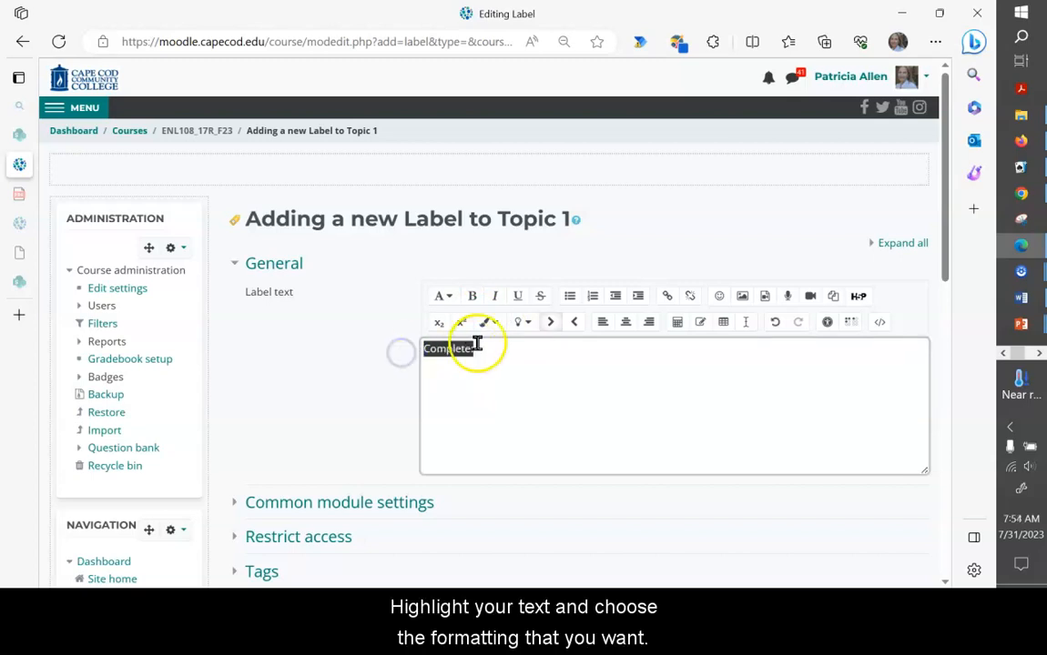
pyautogui.click(472, 296)
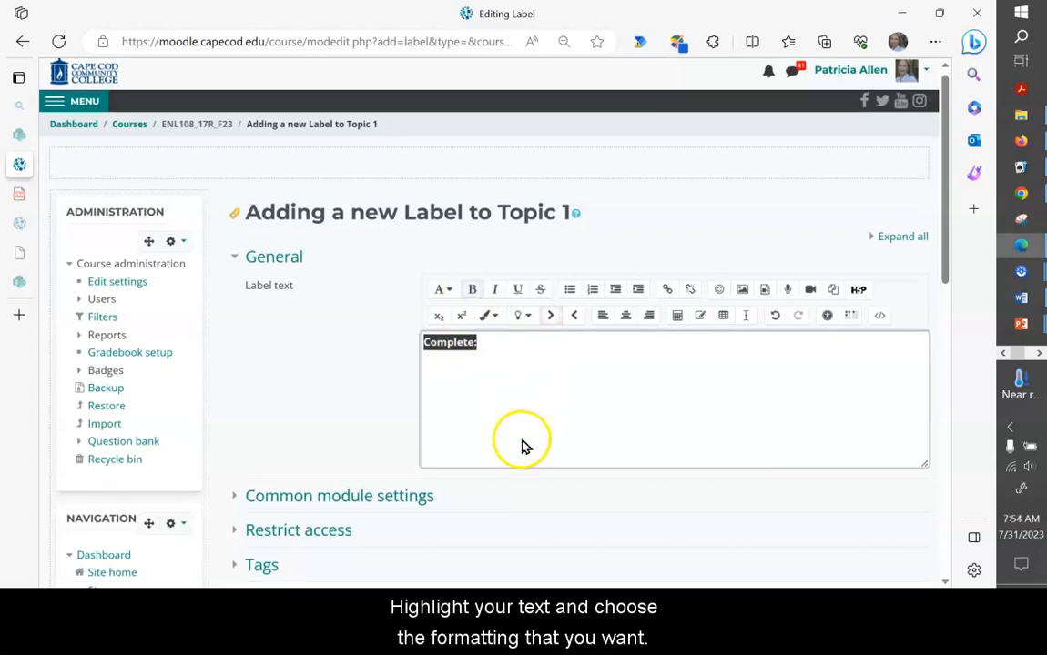
pyautogui.scroll(-5, 528, 428)
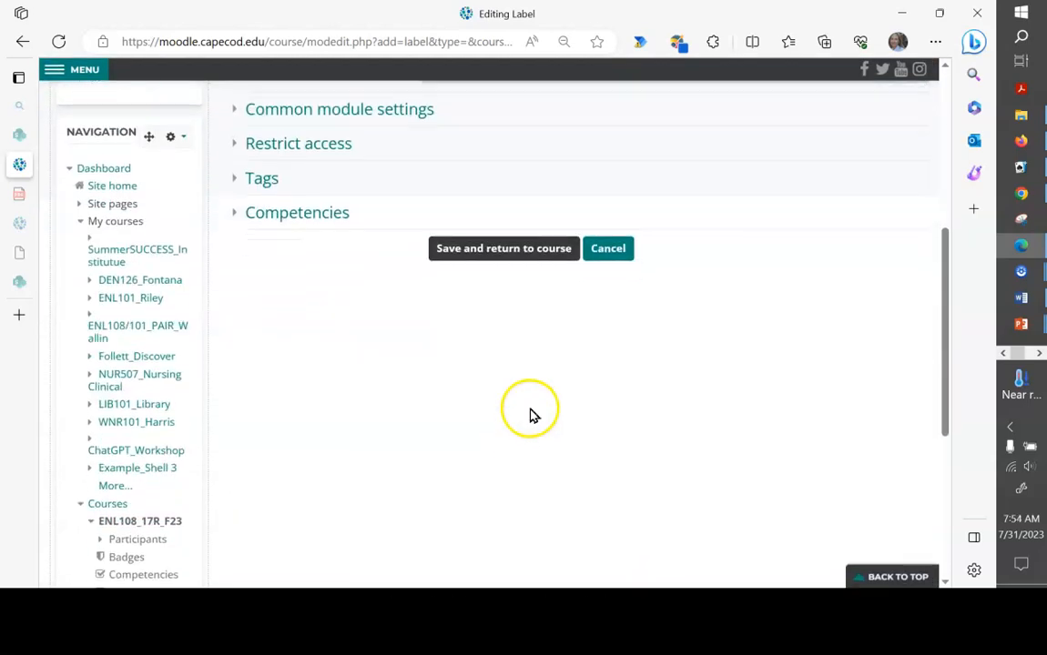
pyautogui.click(515, 247)
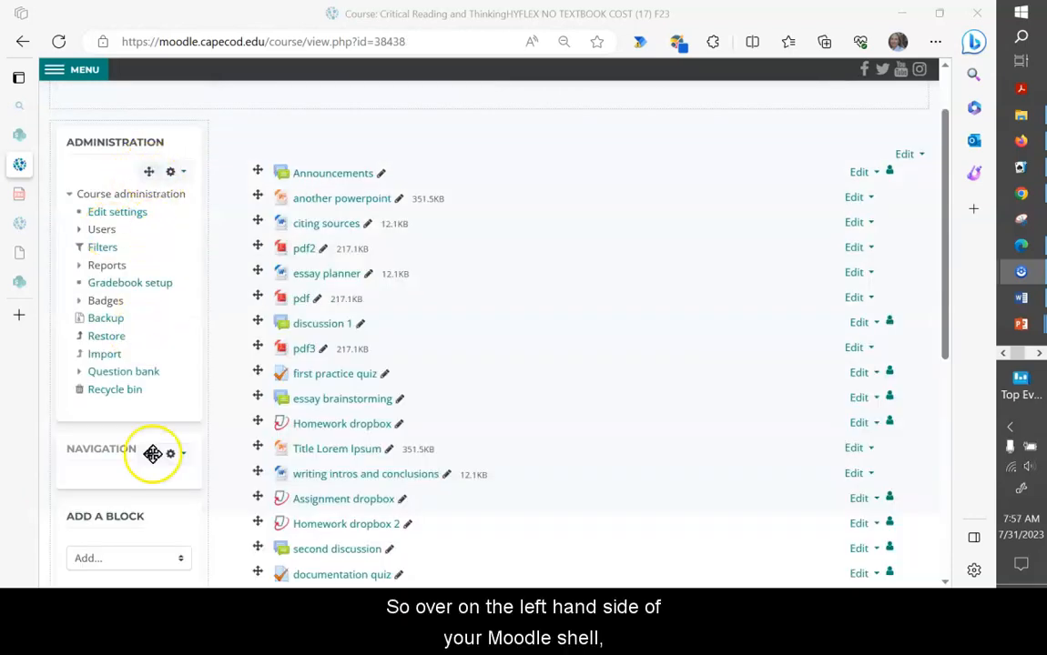
pyautogui.hotkey('ctrl', '+')
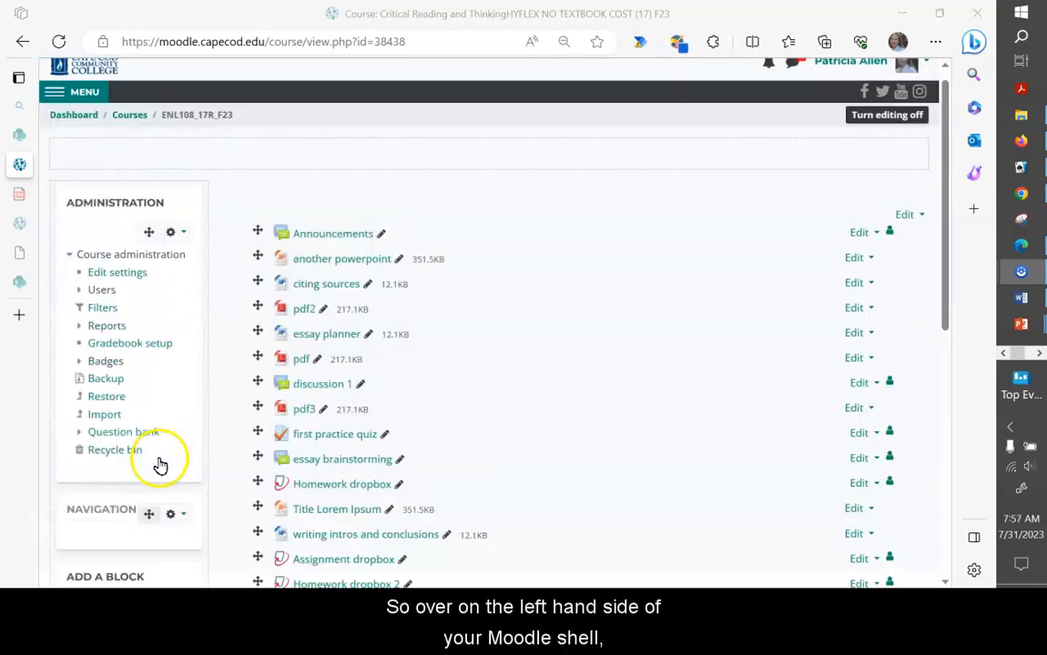
# - Add the Sharing Cart block to the course page
pyautogui.scroll(1, 161, 466)
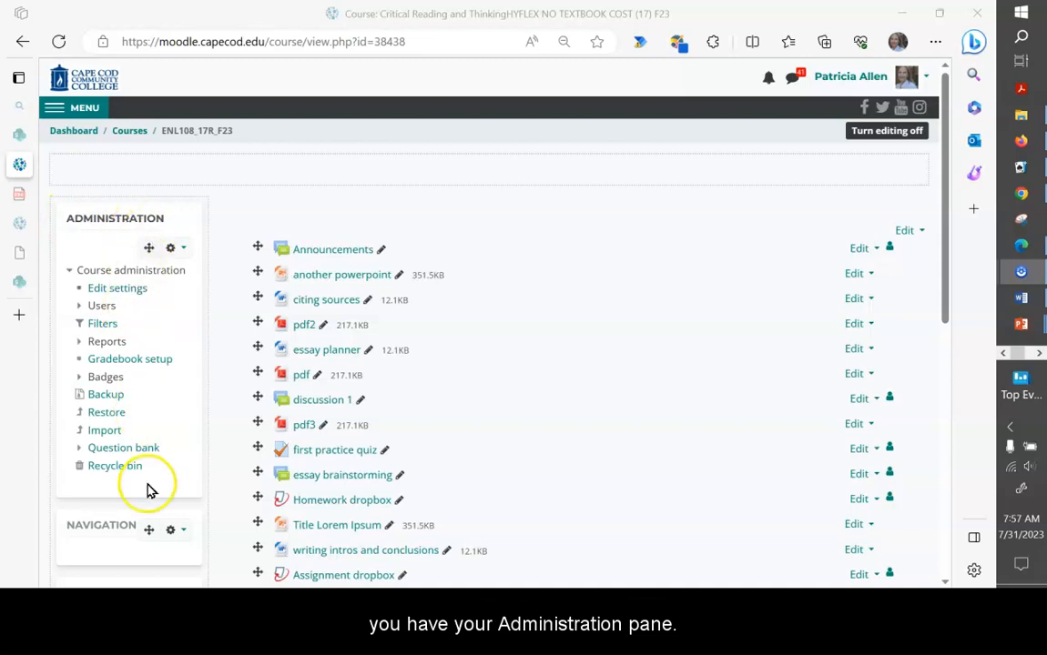
pyautogui.scroll(-3, 151, 489)
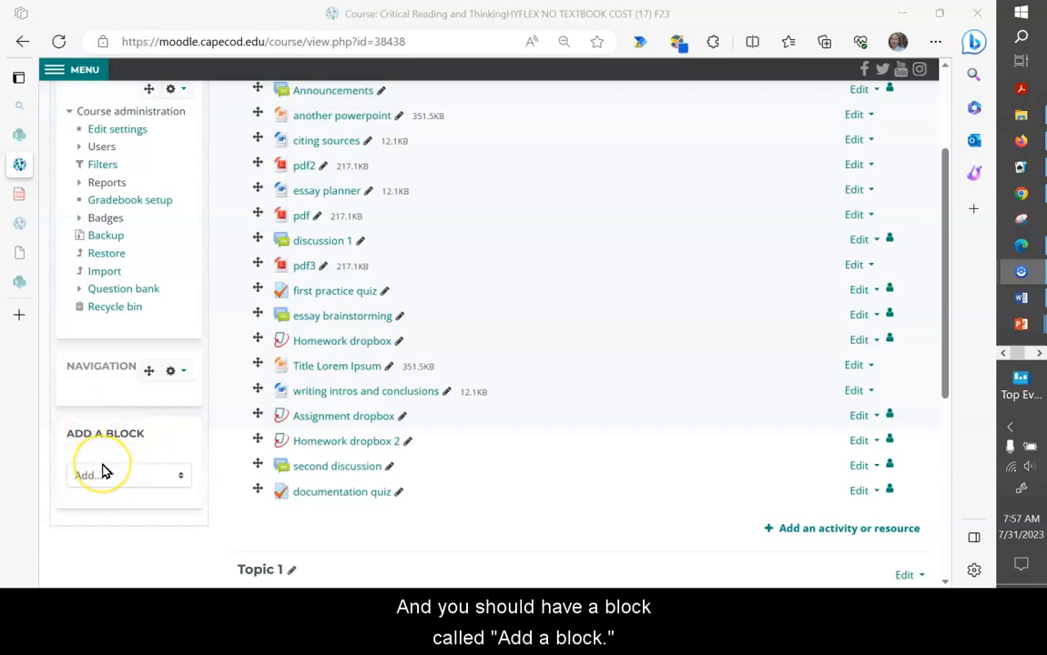
pyautogui.click(180, 476)
pyautogui.moveTo(230, 330); pyautogui.dragTo(226, 432)
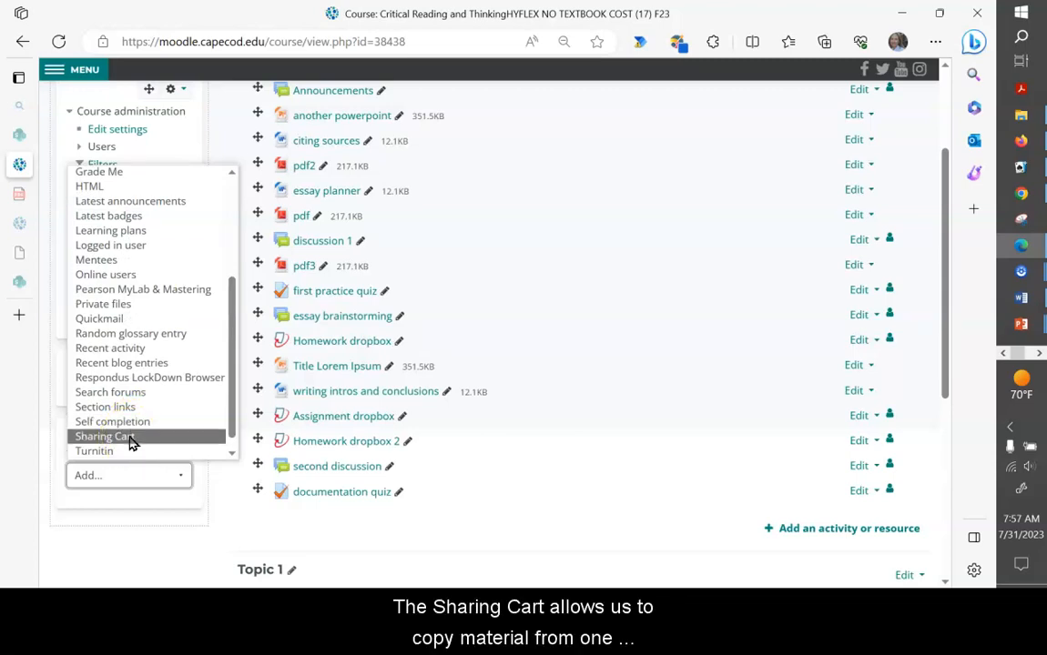
pyautogui.click(130, 438)
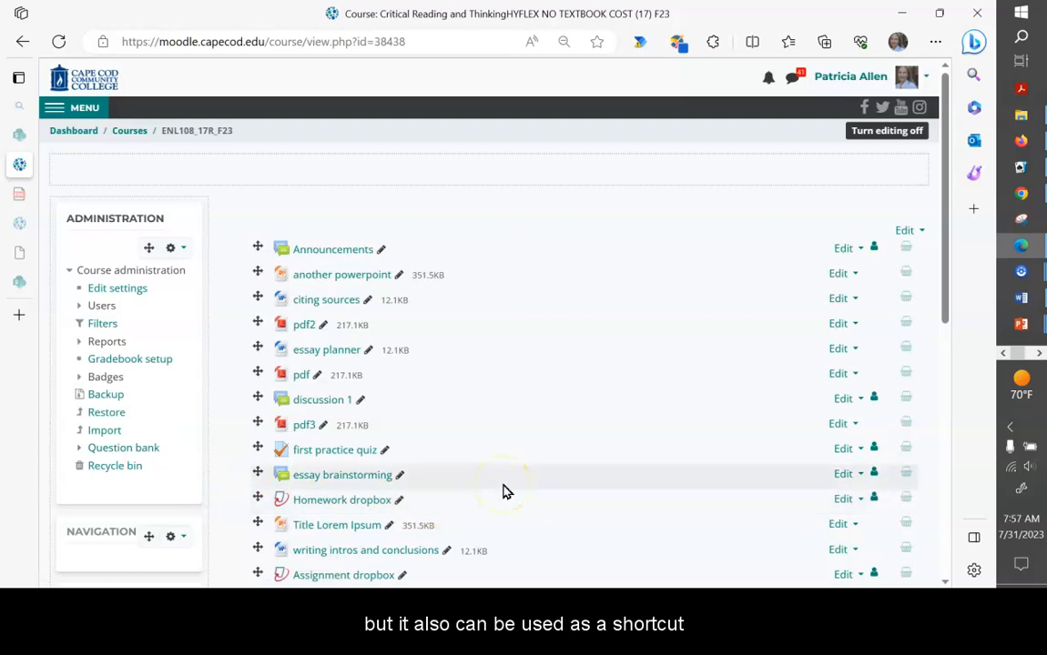
# - Copy the whole Topic 1 section with its three labels into the Sharing Cart and confirm the copy
pyautogui.scroll(-3, 506, 492)
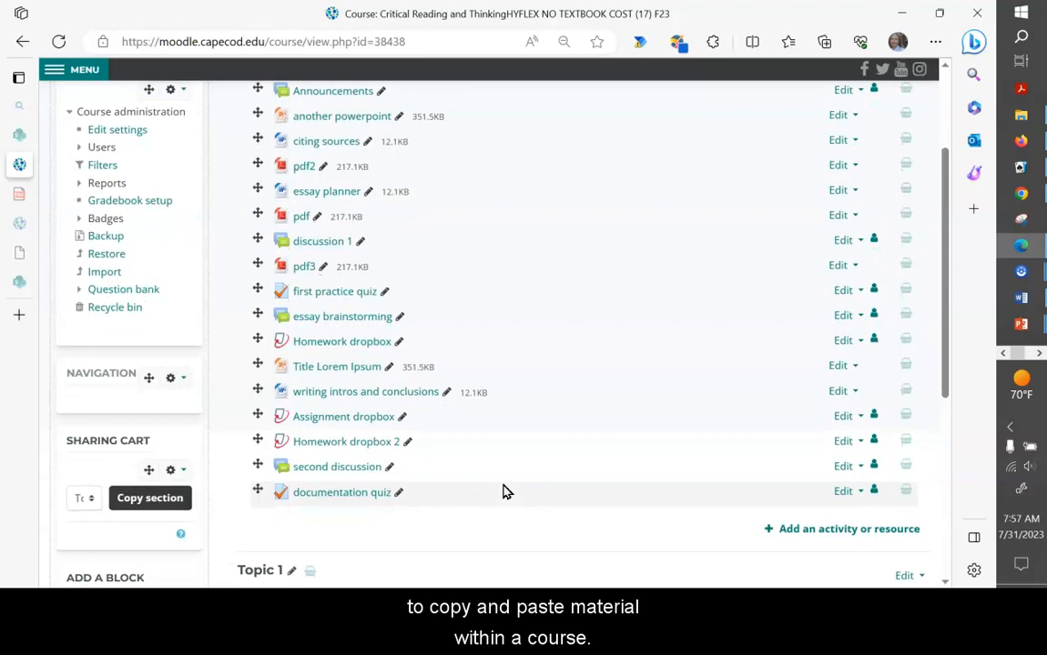
pyautogui.scroll(-2, 506, 492)
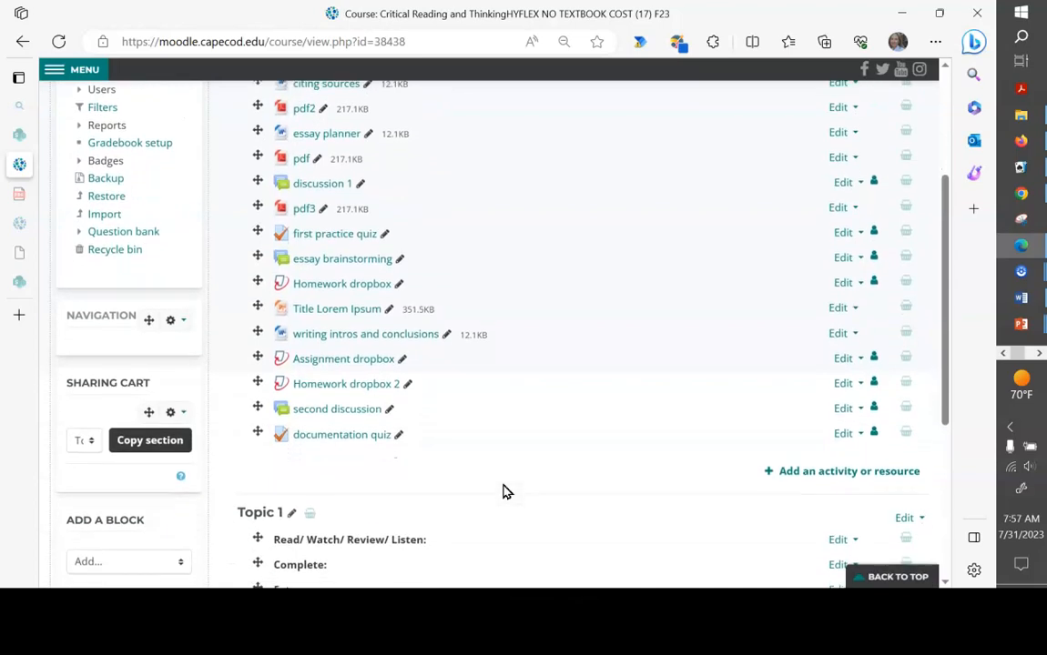
pyautogui.scroll(-2, 506, 492)
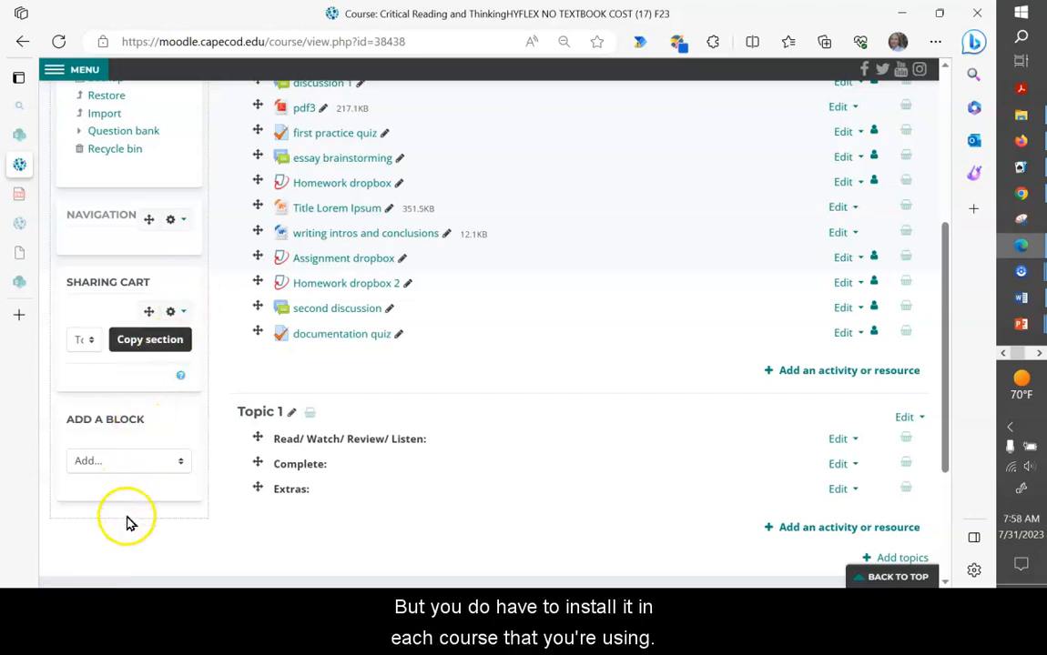
pyautogui.scroll(-1, 127, 525)
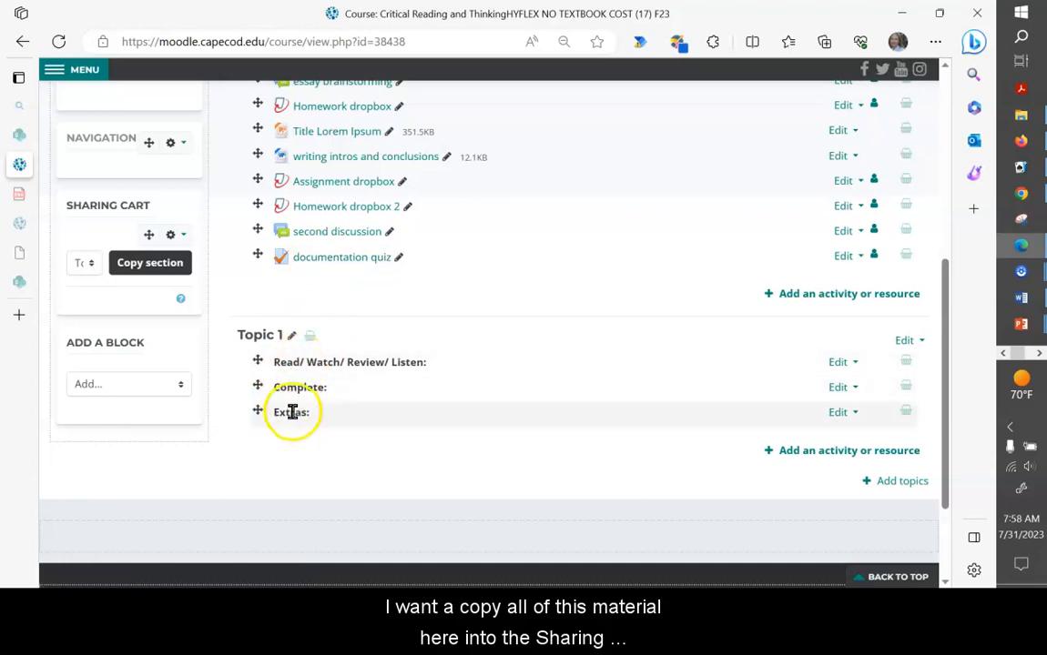
pyautogui.click(310, 339)
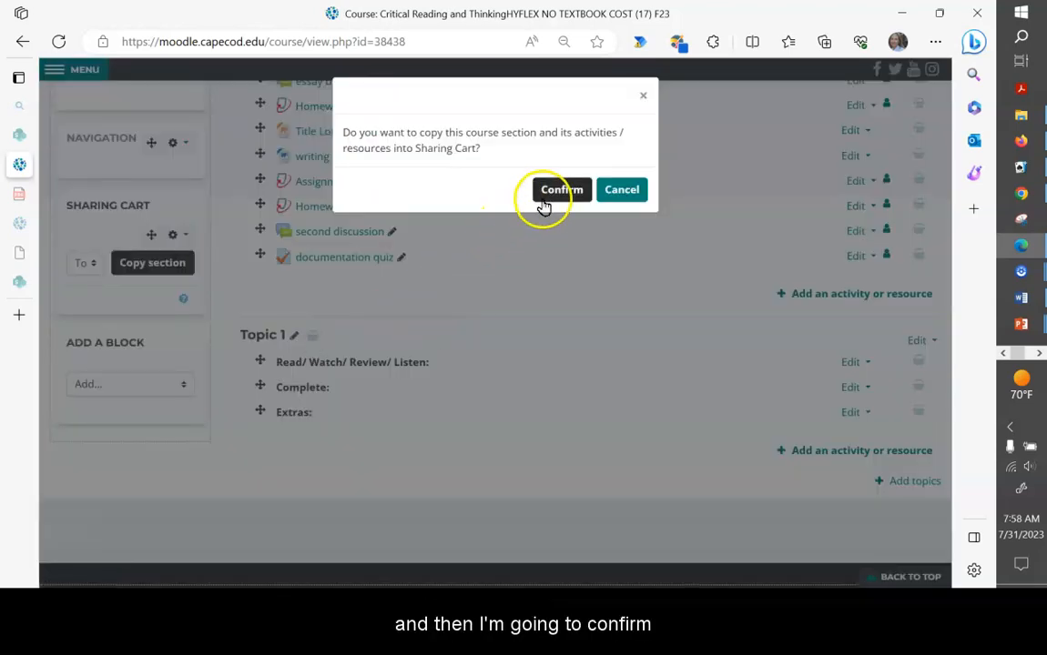
pyautogui.click(567, 191)
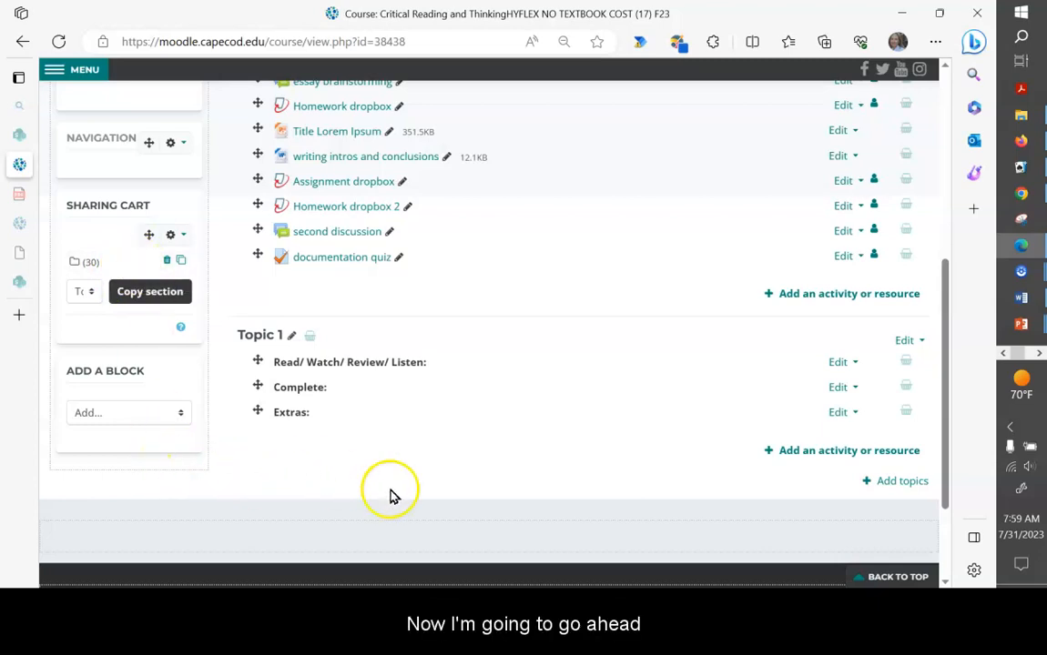
# - Add 15 new topic sections at the end of the course
pyautogui.click(885, 487)
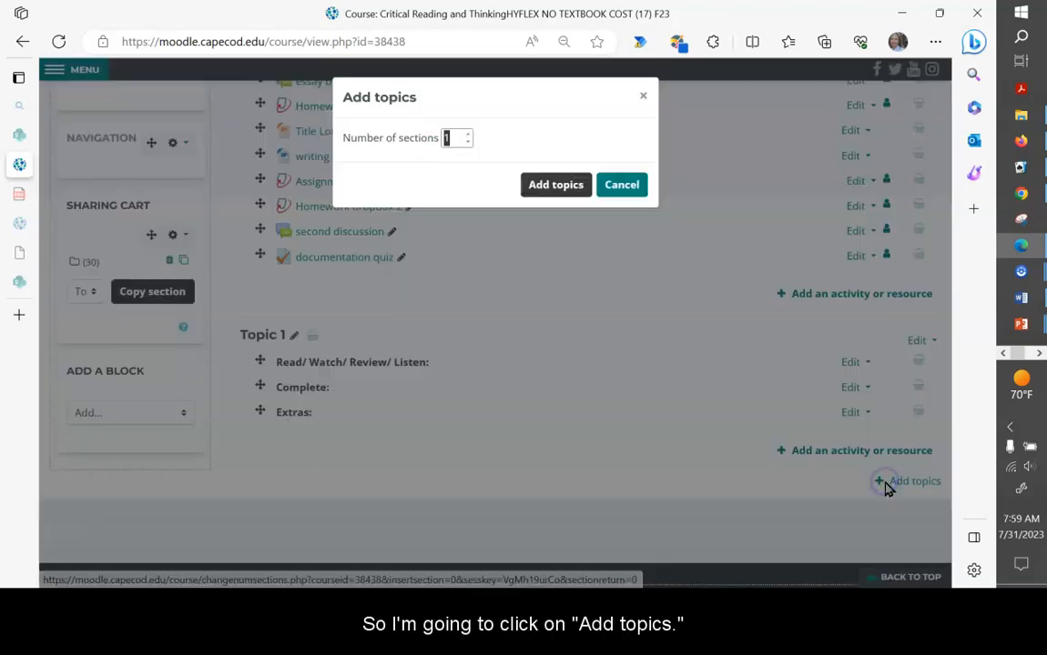
pyautogui.click(473, 142)
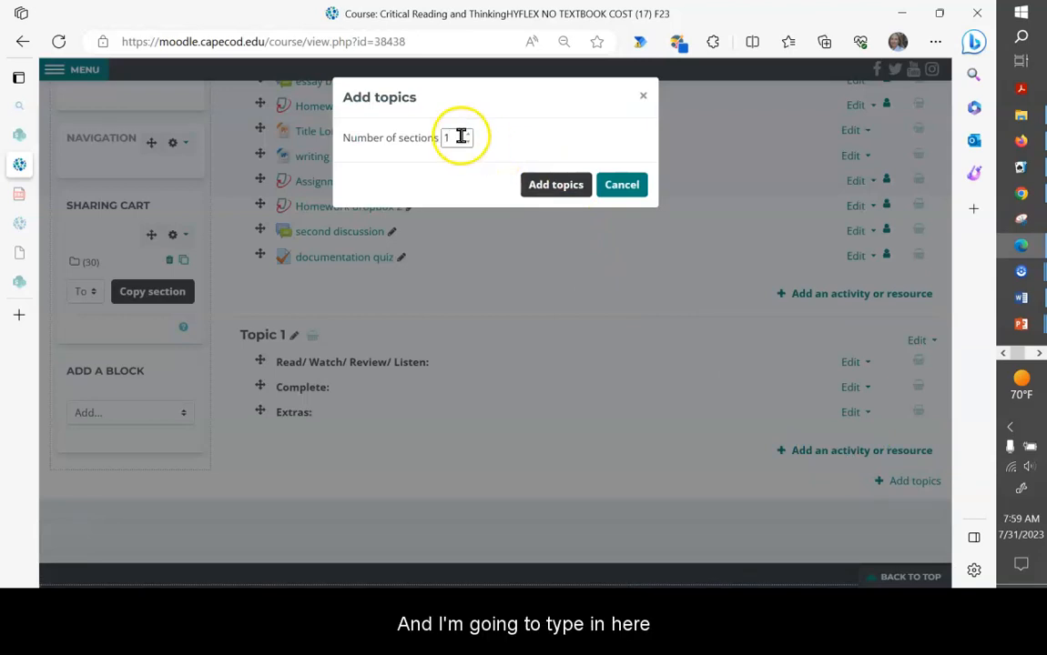
pyautogui.write('5')
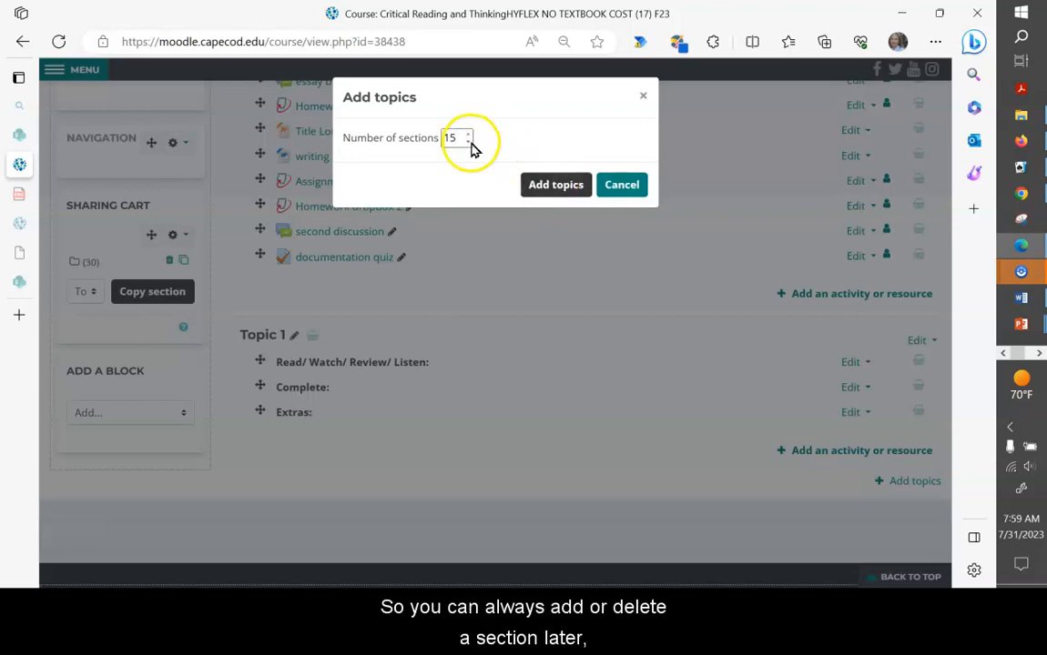
pyautogui.click(548, 185)
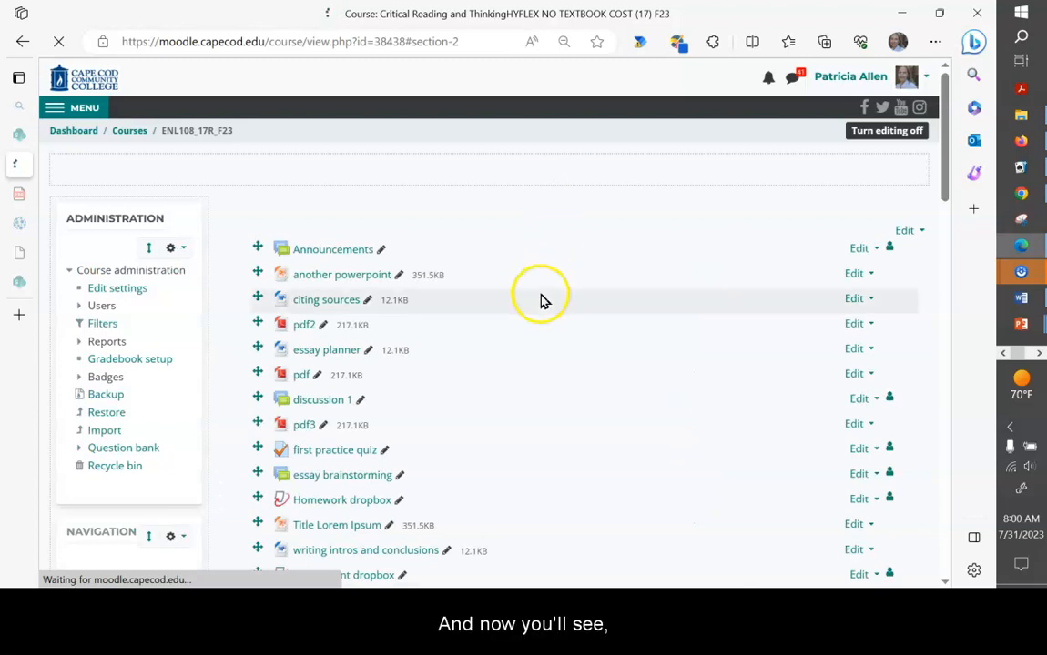
# - Rename the Topic 2 section as "Week 1: Getting started"
pyautogui.scroll(-5, 540, 300)
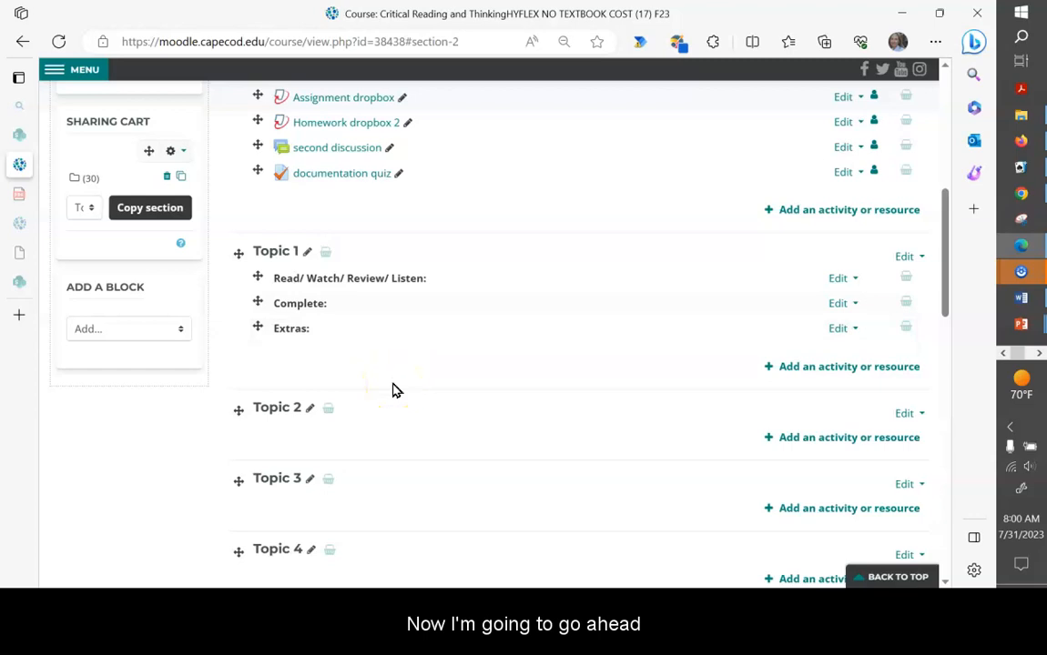
pyautogui.scroll(-1, 396, 390)
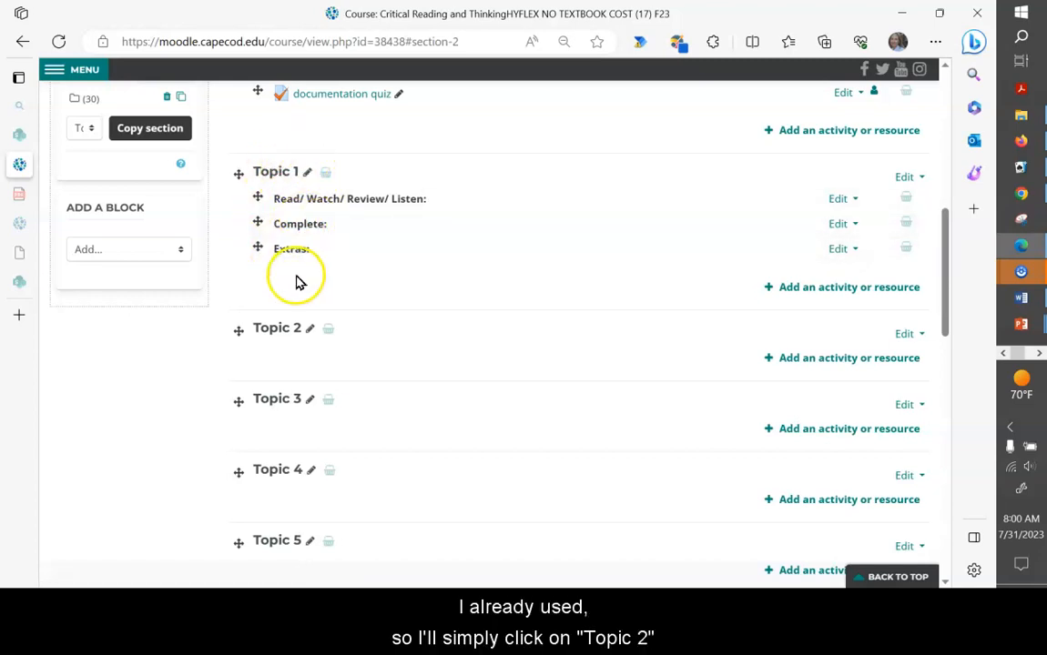
pyautogui.click(310, 336)
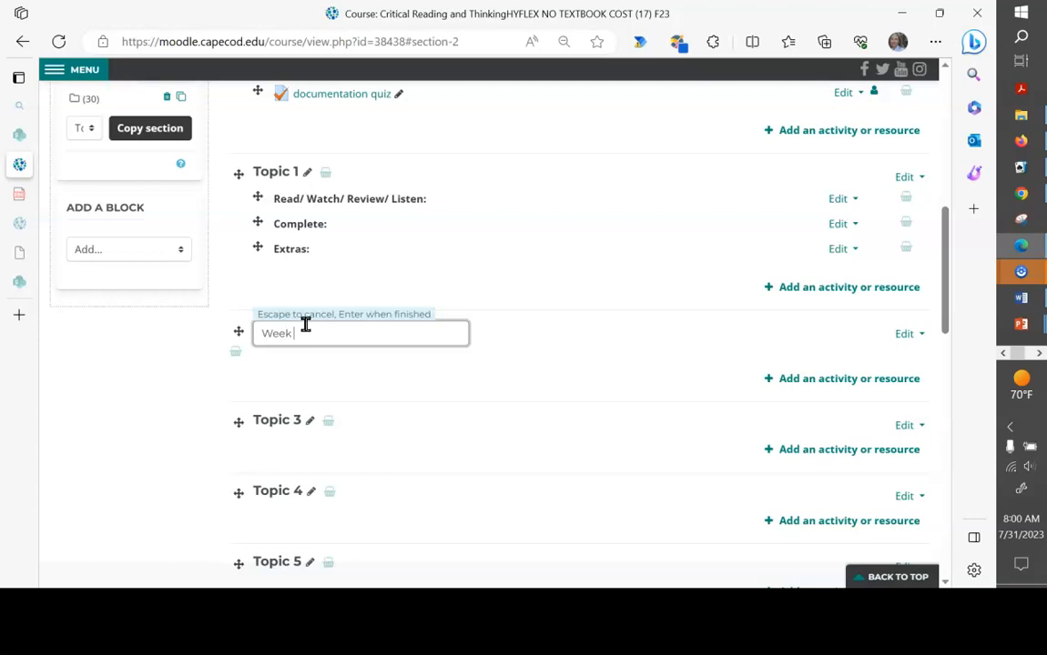
pyautogui.write('1: Getting started')
pyautogui.press('Return')
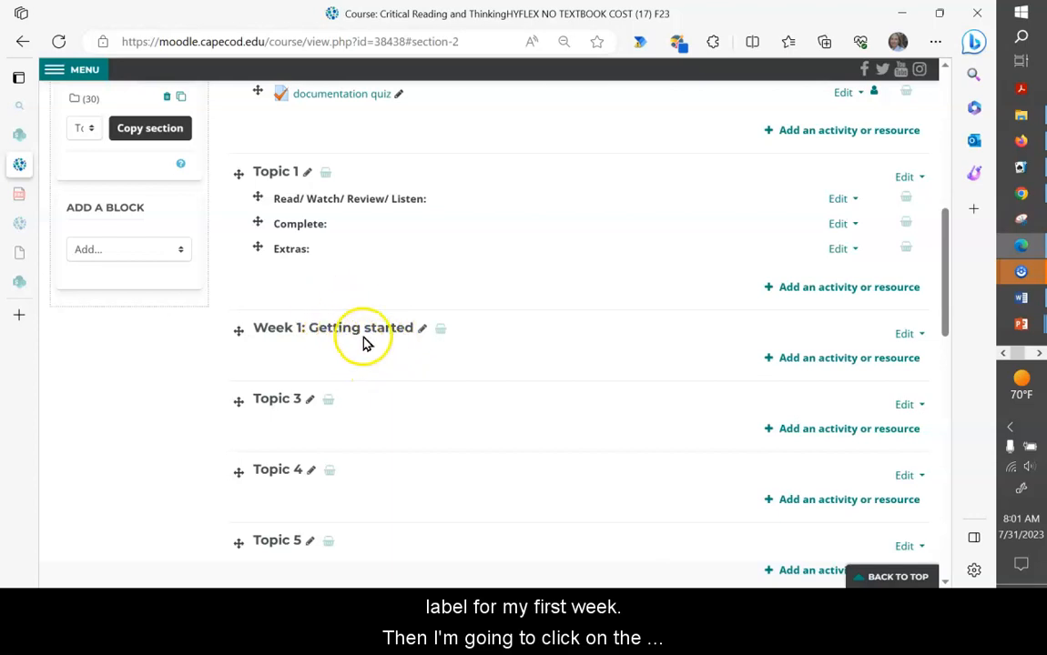
# - Rename the Topic 3 section as "Week 2:"
pyautogui.click(312, 404)
pyautogui.write('Week 2')
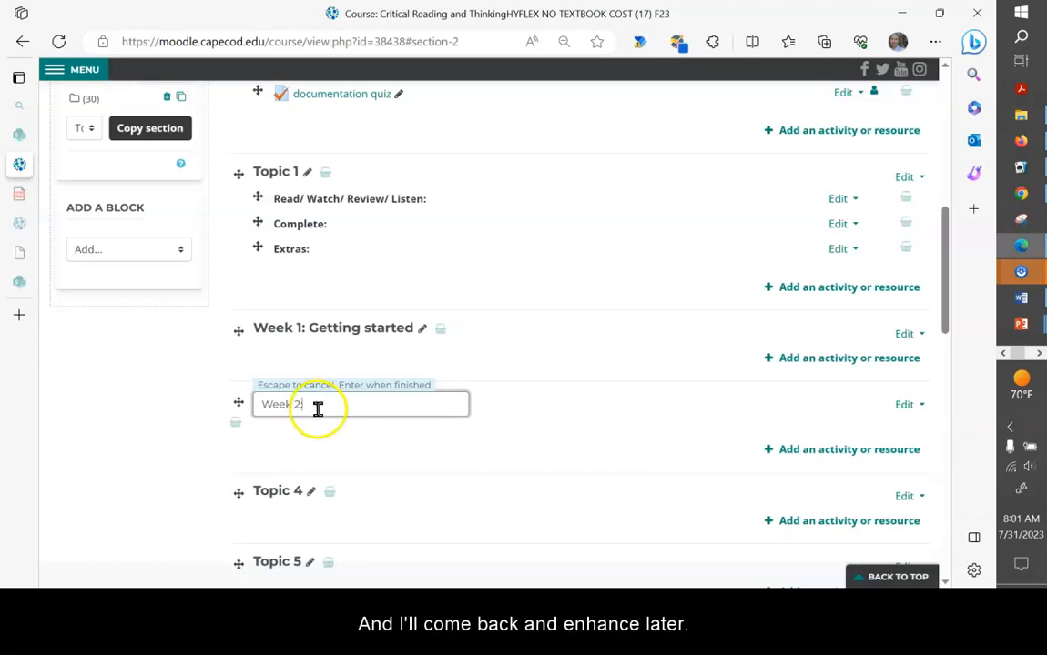
pyautogui.write(':')
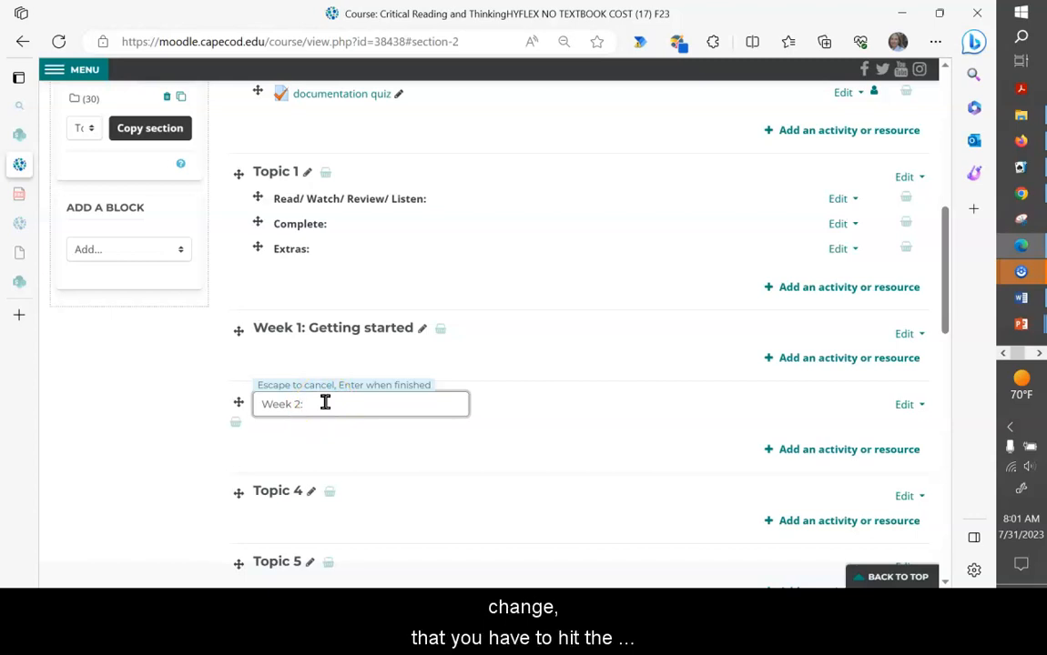
pyautogui.press('Return')
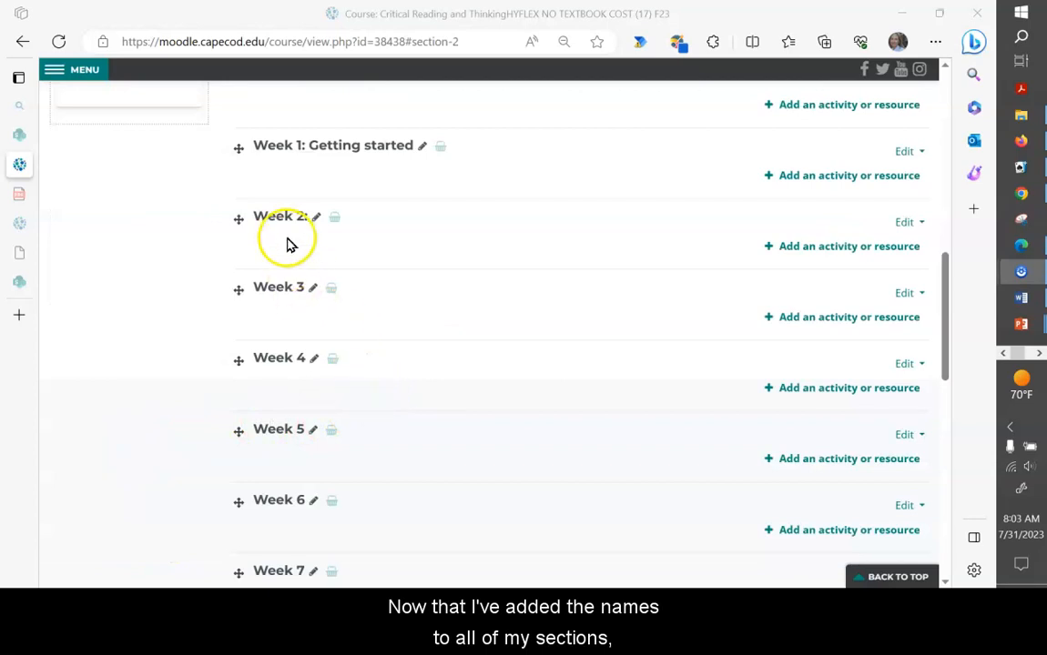
# - Copy the saved Sharing Cart section into "Week 1: Getting started", keeping that section's current title
pyautogui.scroll(-3, 271, 372)
pyautogui.scroll(6, 278, 391)
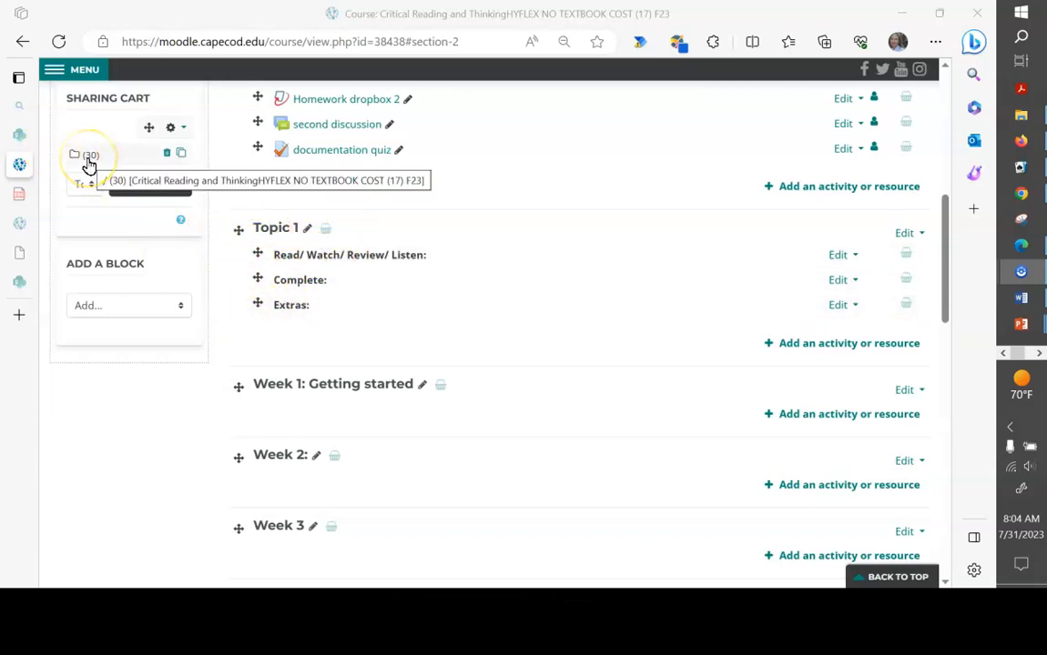
pyautogui.click(182, 157)
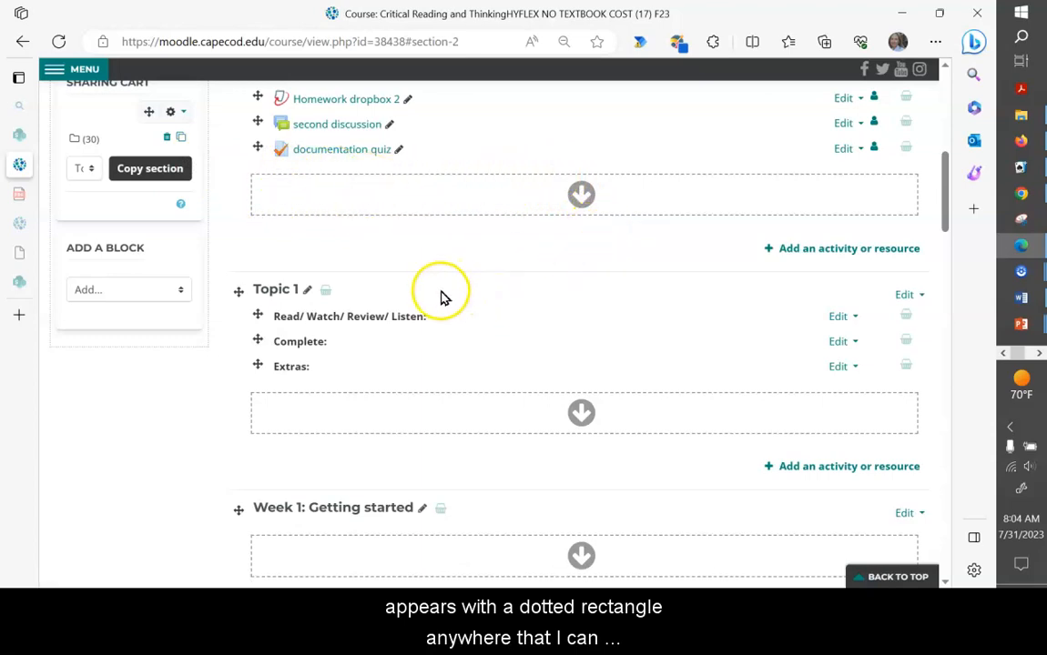
pyautogui.scroll(-1, 442, 296)
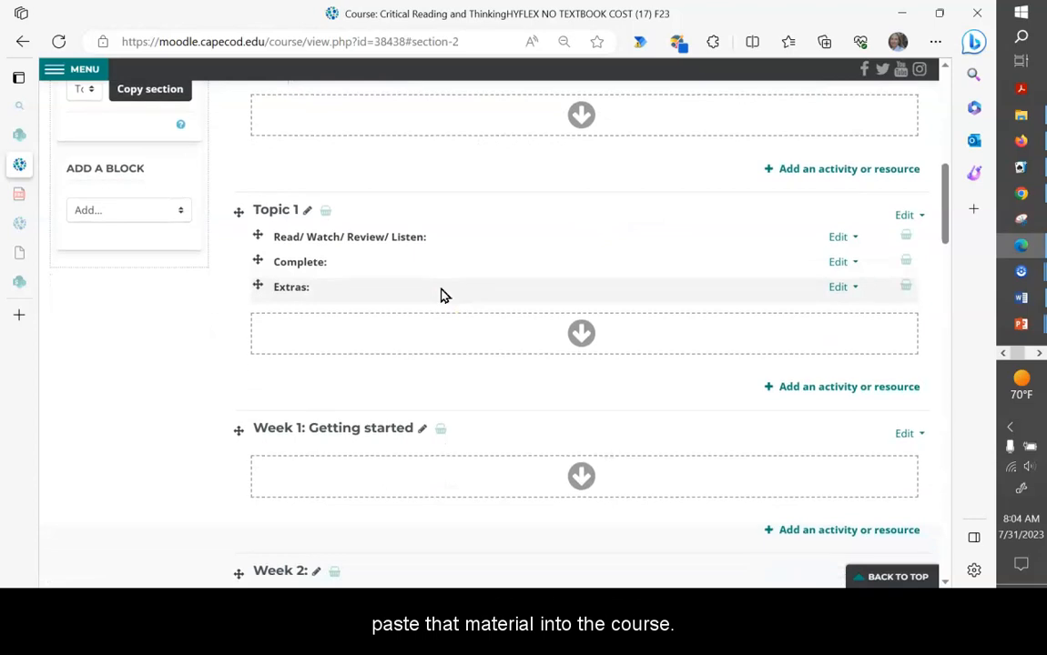
pyautogui.scroll(-1, 441, 296)
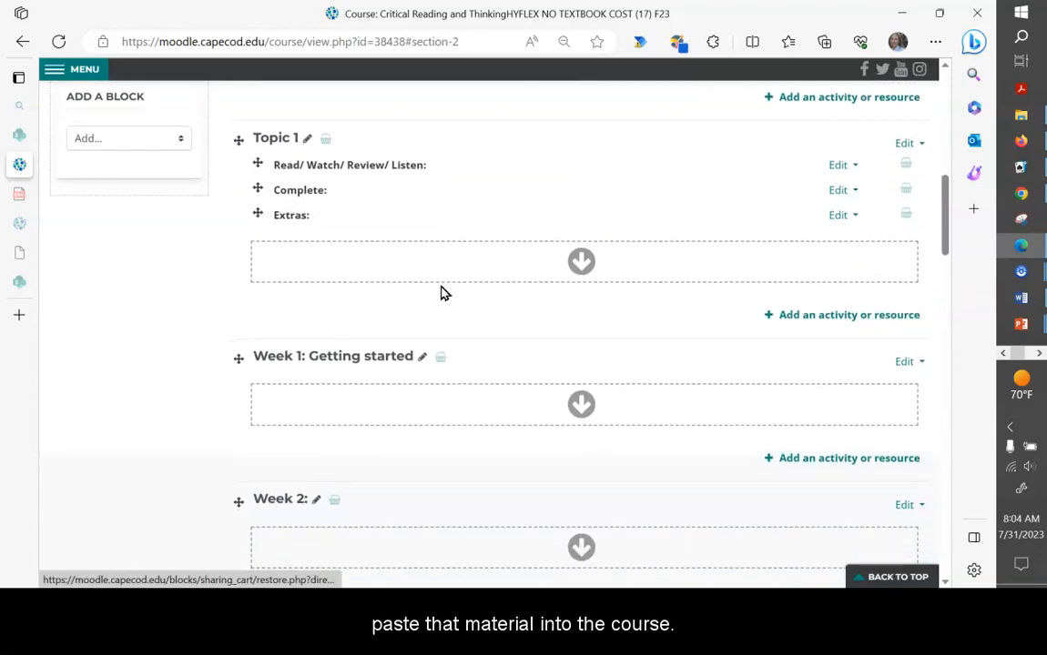
pyautogui.click(361, 163)
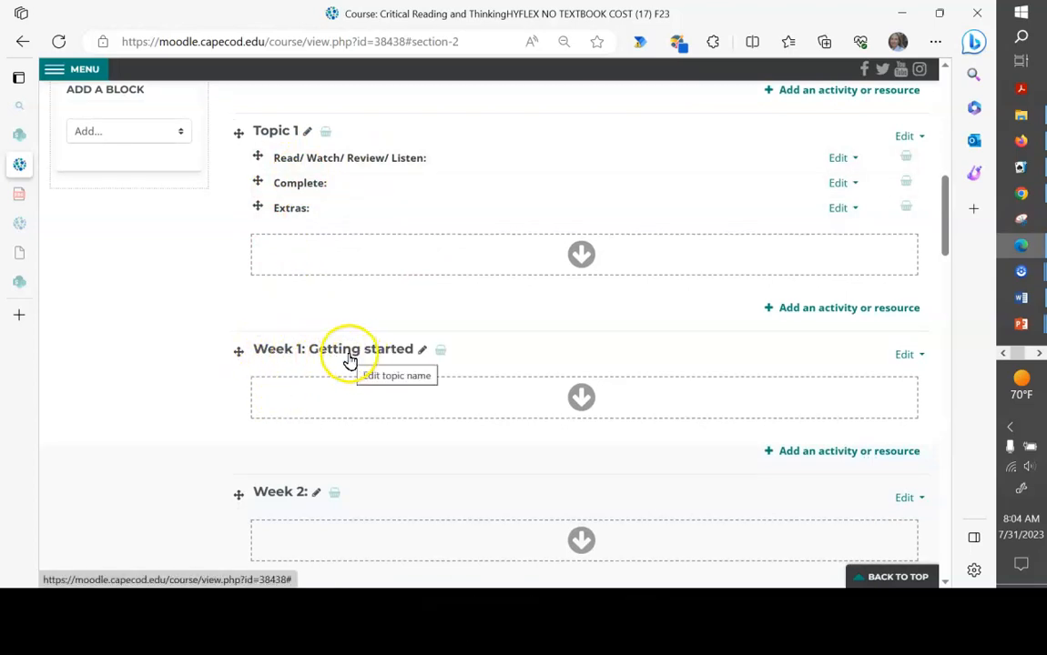
pyautogui.click(581, 403)
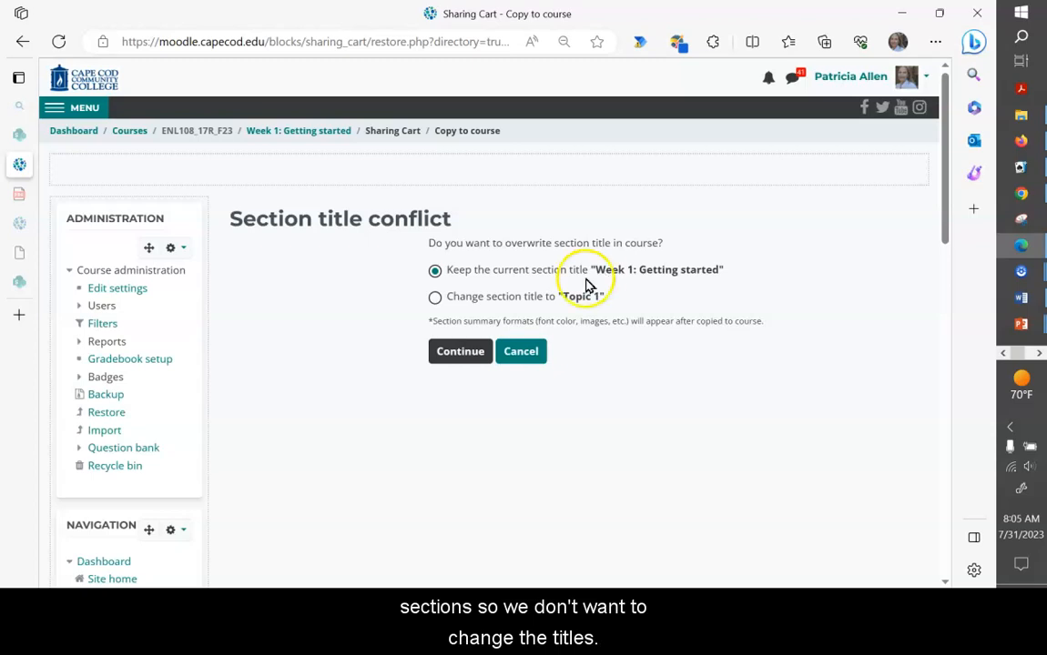
pyautogui.click(458, 357)
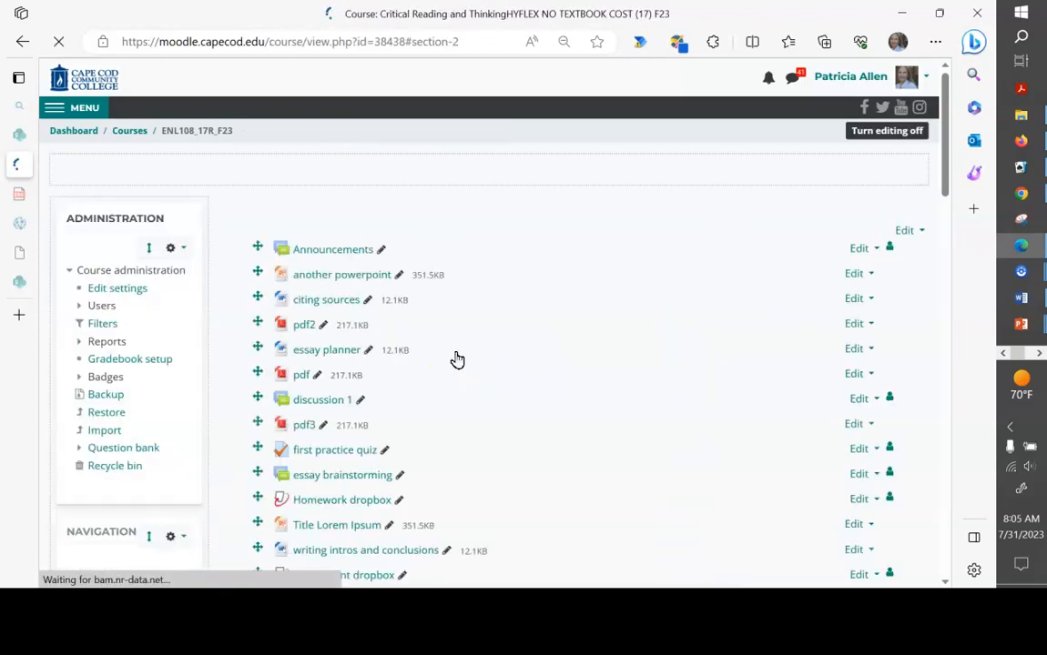
# - Copy the saved Sharing Cart section into "Week 2:", keeping that section's current title
pyautogui.scroll(-6, 458, 358)
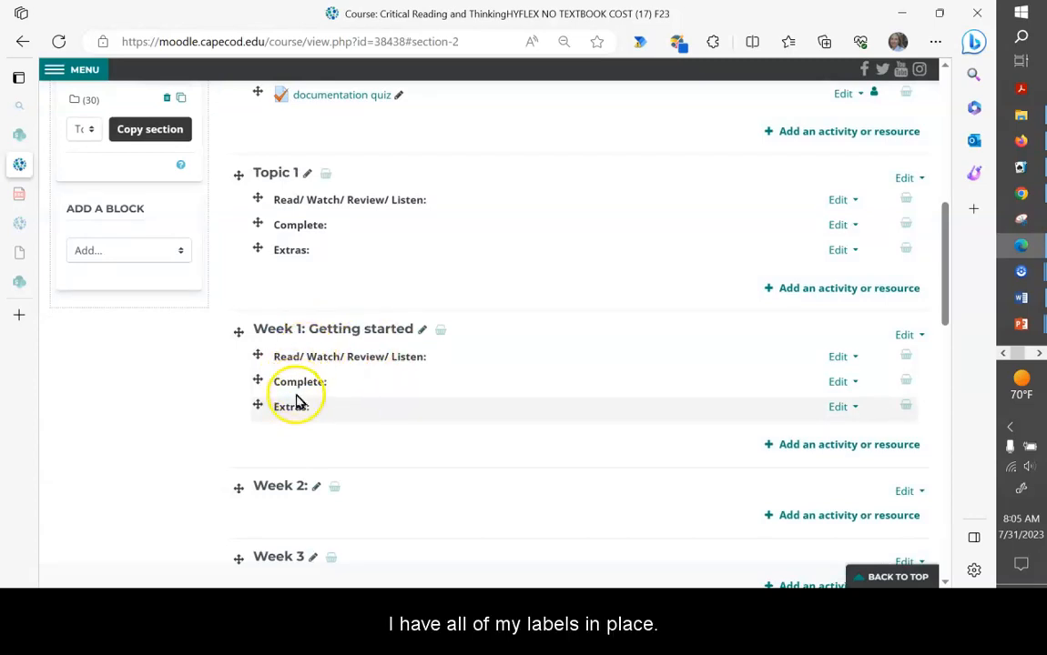
pyautogui.scroll(-2, 293, 411)
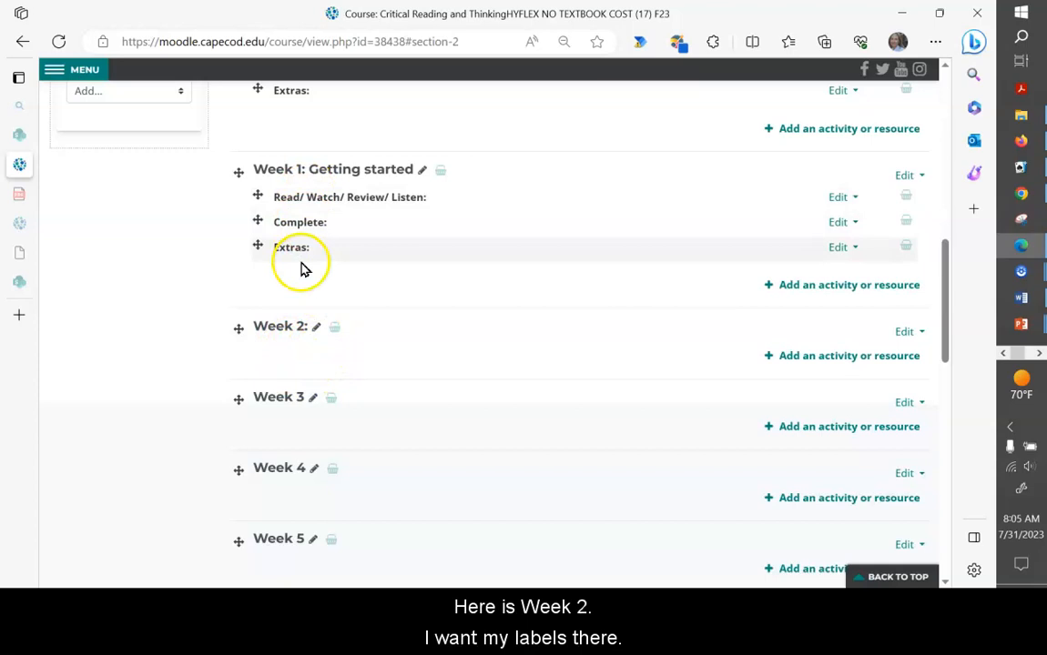
pyautogui.scroll(1, 355, 372)
pyautogui.scroll(4, 355, 372)
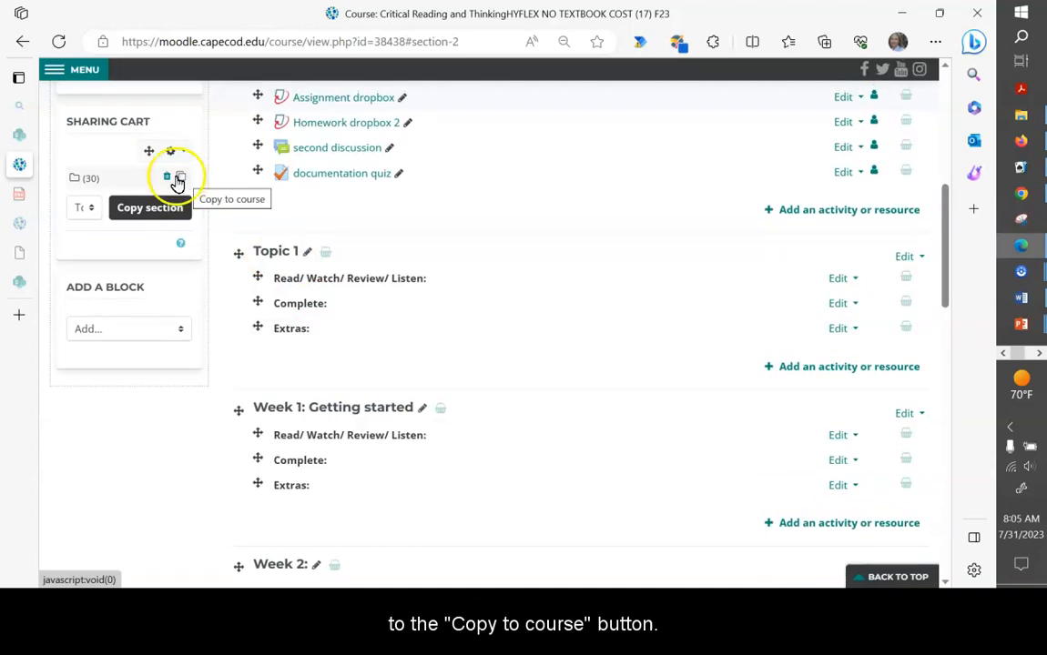
pyautogui.click(184, 181)
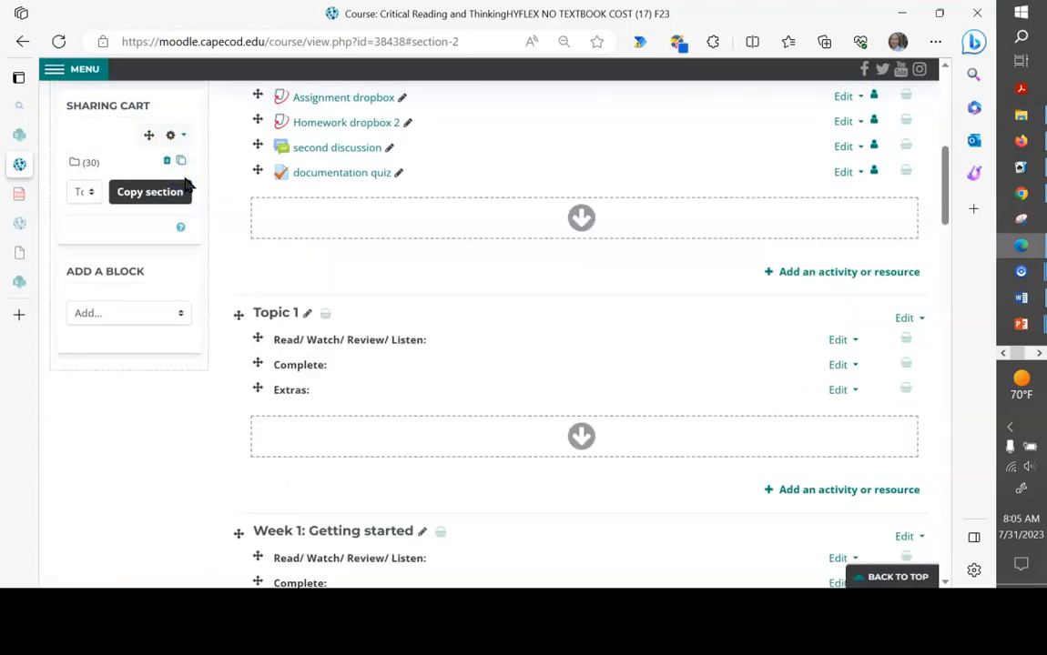
pyautogui.scroll(-5, 330, 422)
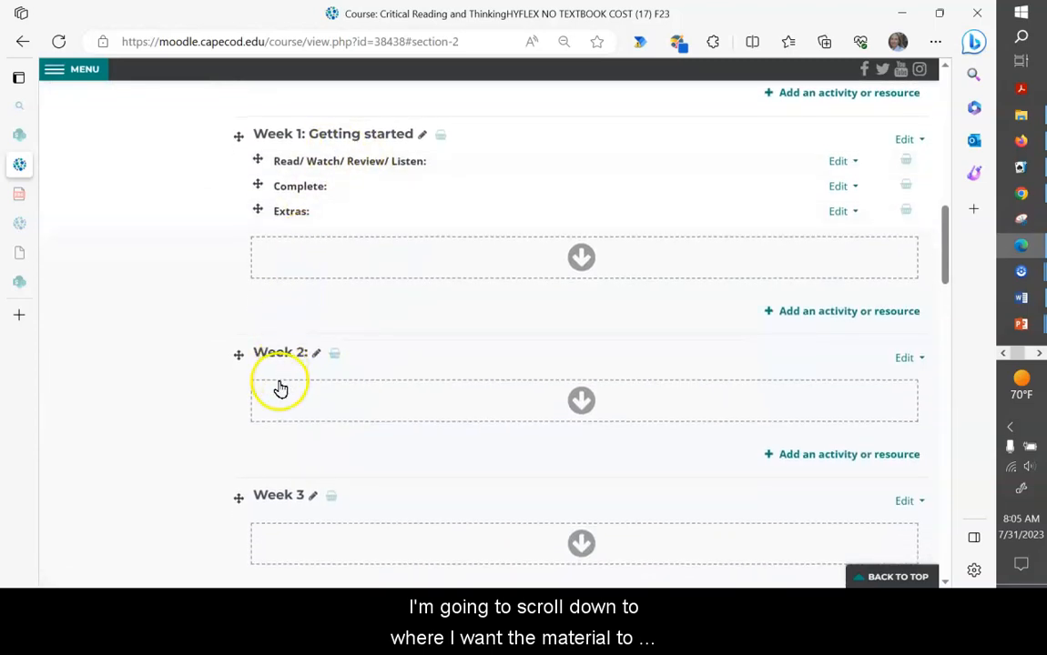
pyautogui.click(338, 405)
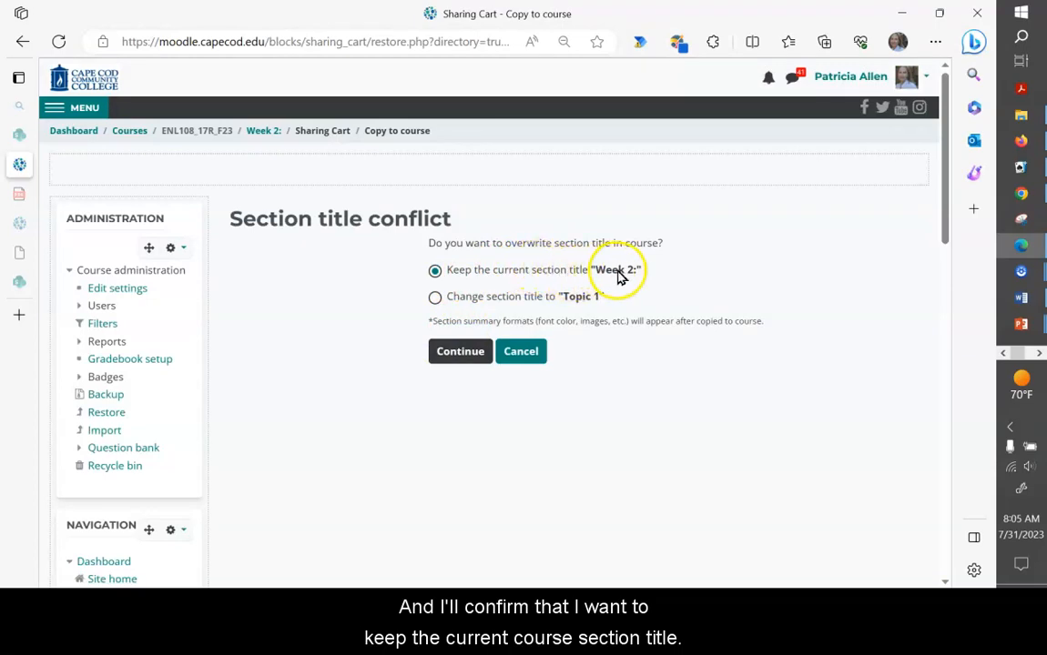
pyautogui.click(450, 361)
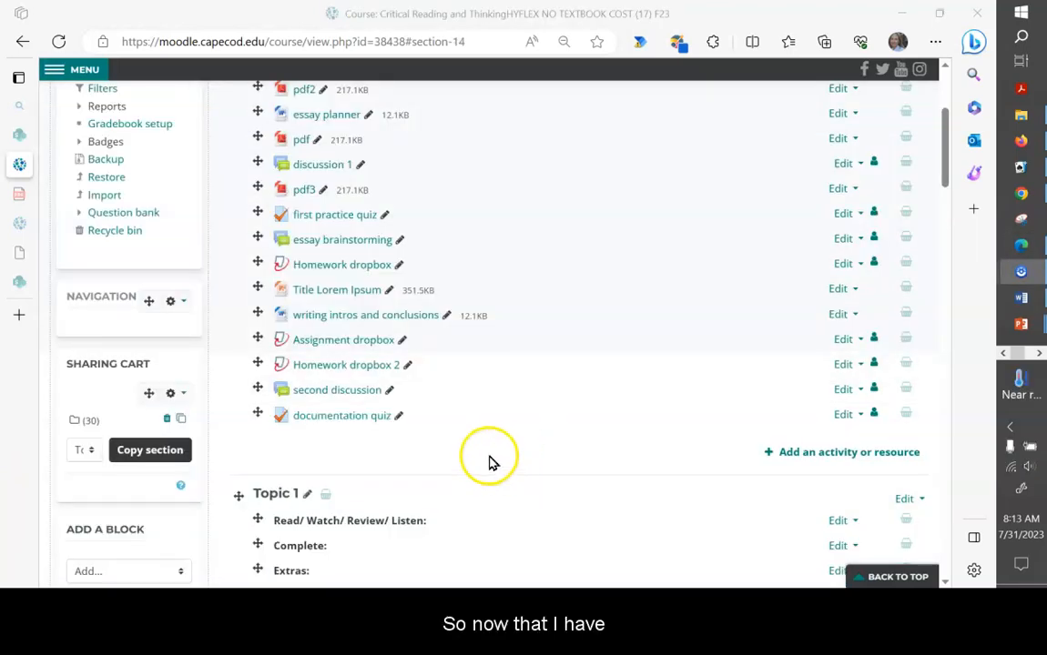
# - Delete the Topic 1 section above "Week 1: Getting started" together with the activities it contains
pyautogui.scroll(-2, 489, 462)
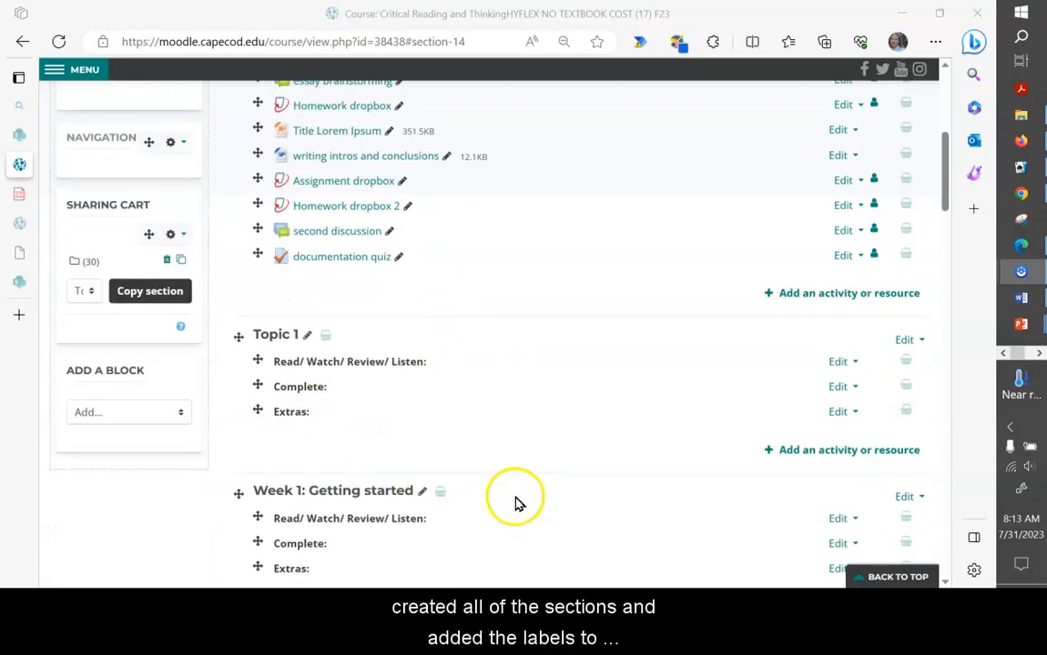
pyautogui.scroll(-2, 267, 294)
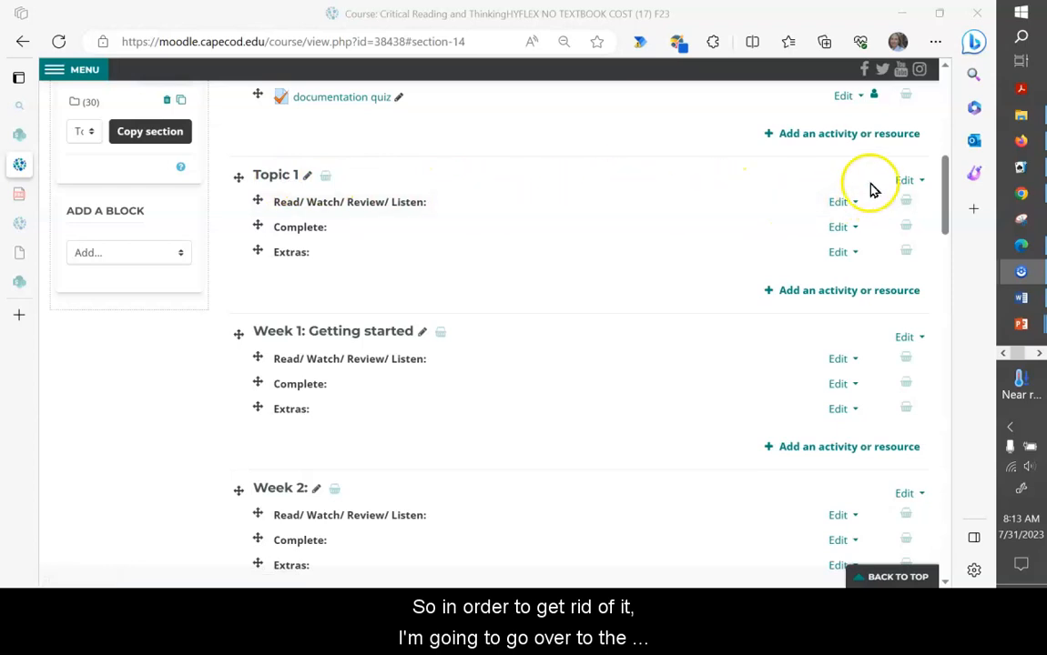
pyautogui.click(922, 182)
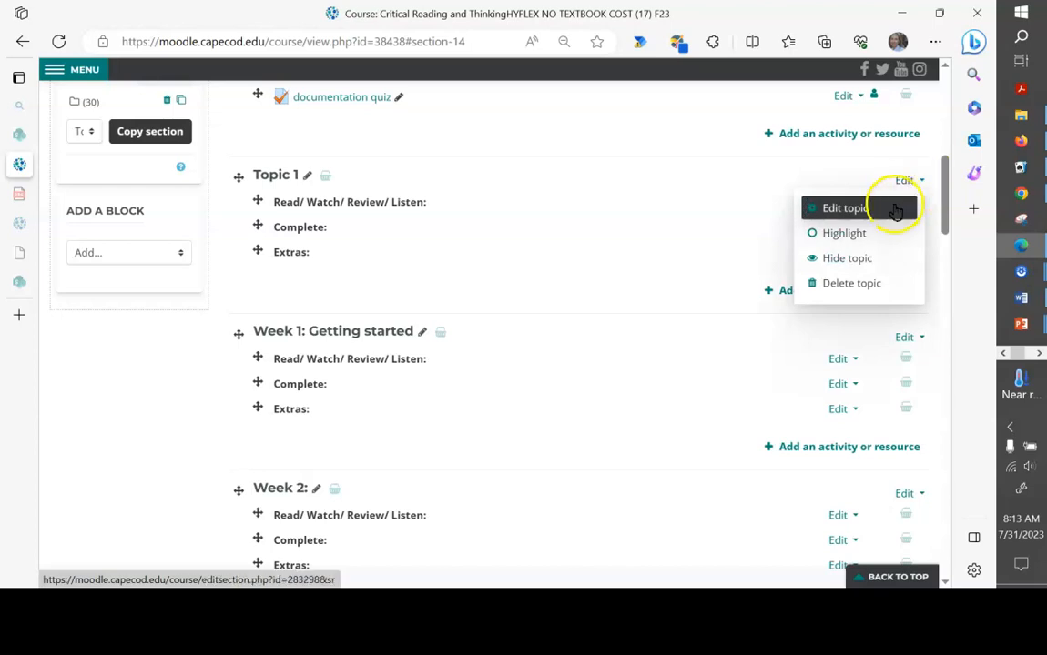
pyautogui.click(856, 284)
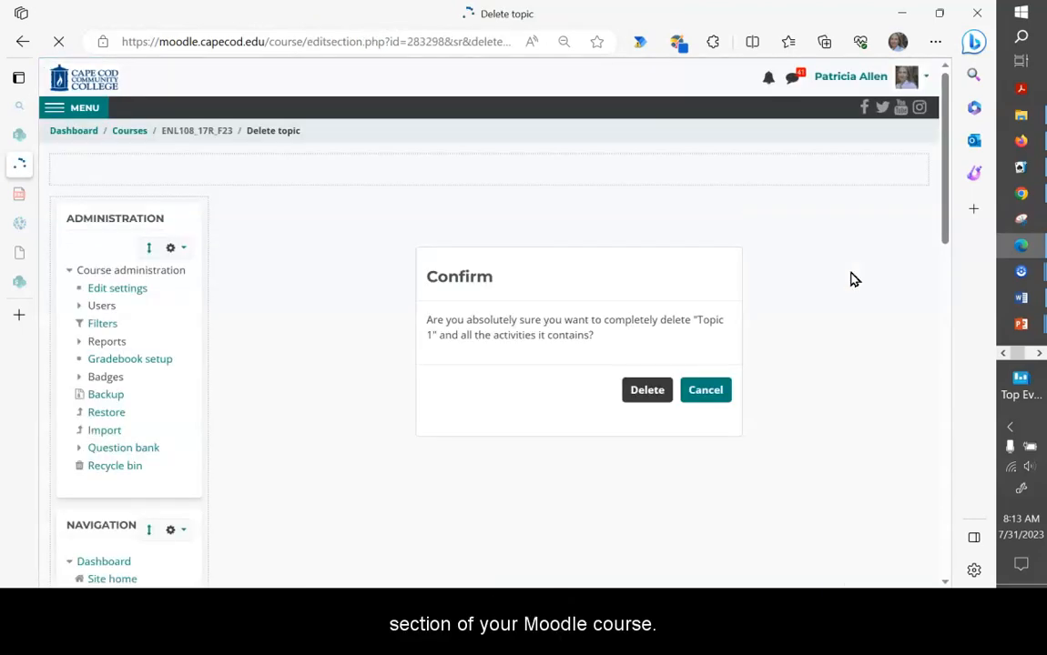
pyautogui.click(647, 390)
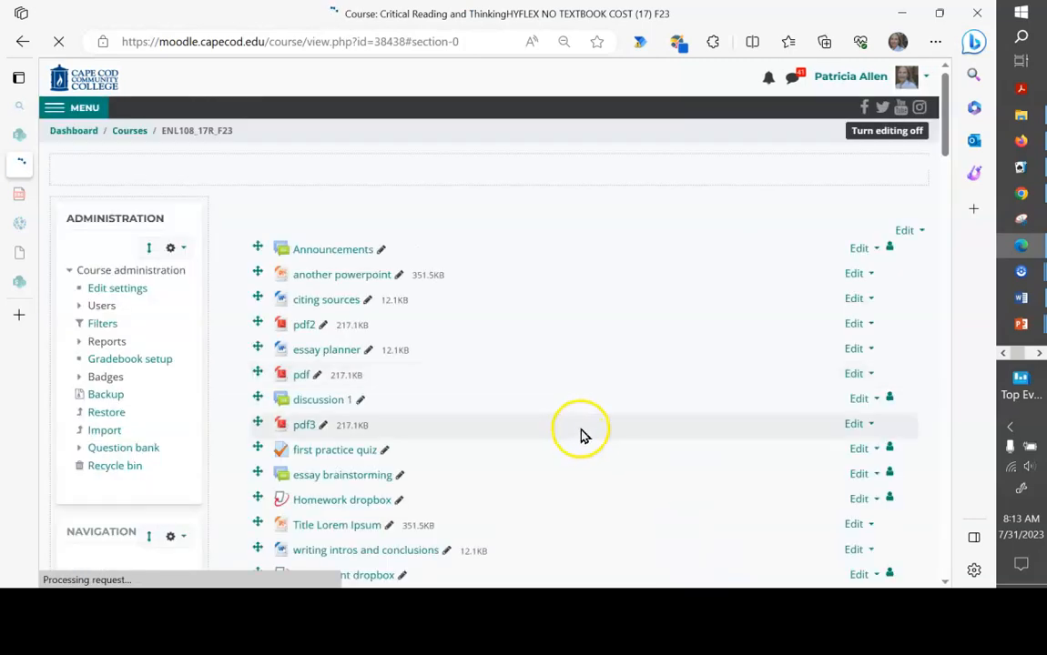
# - Move the documentation quiz into "Week 1: Getting started", placing it directly under the "Complete:" label
pyautogui.scroll(-6, 598, 432)
pyautogui.scroll(-6, 360, 405)
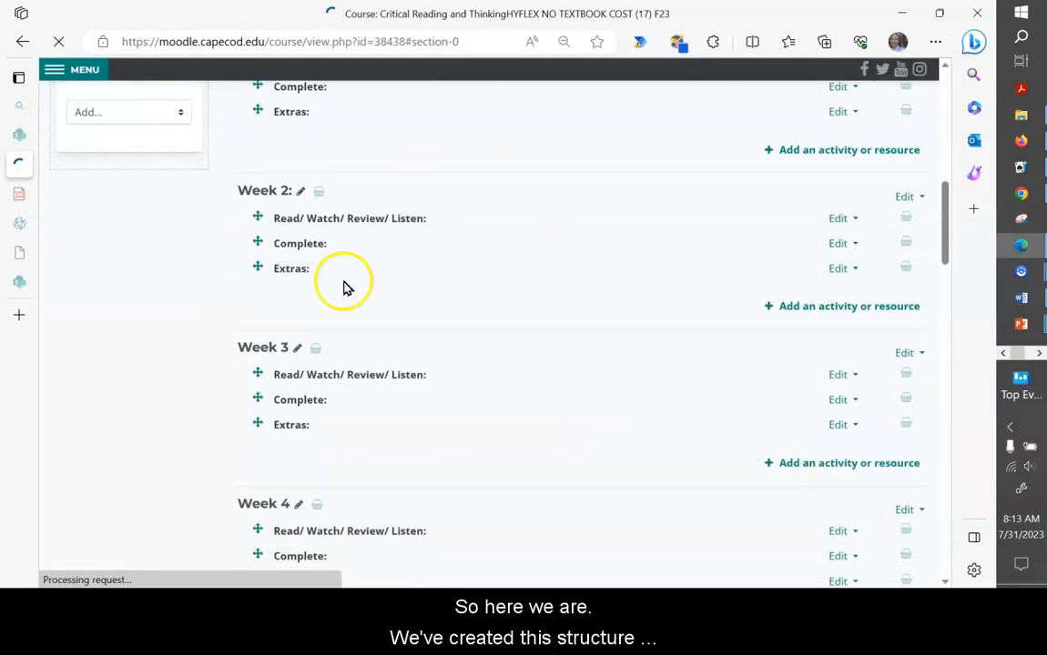
pyautogui.scroll(-4, 360, 405)
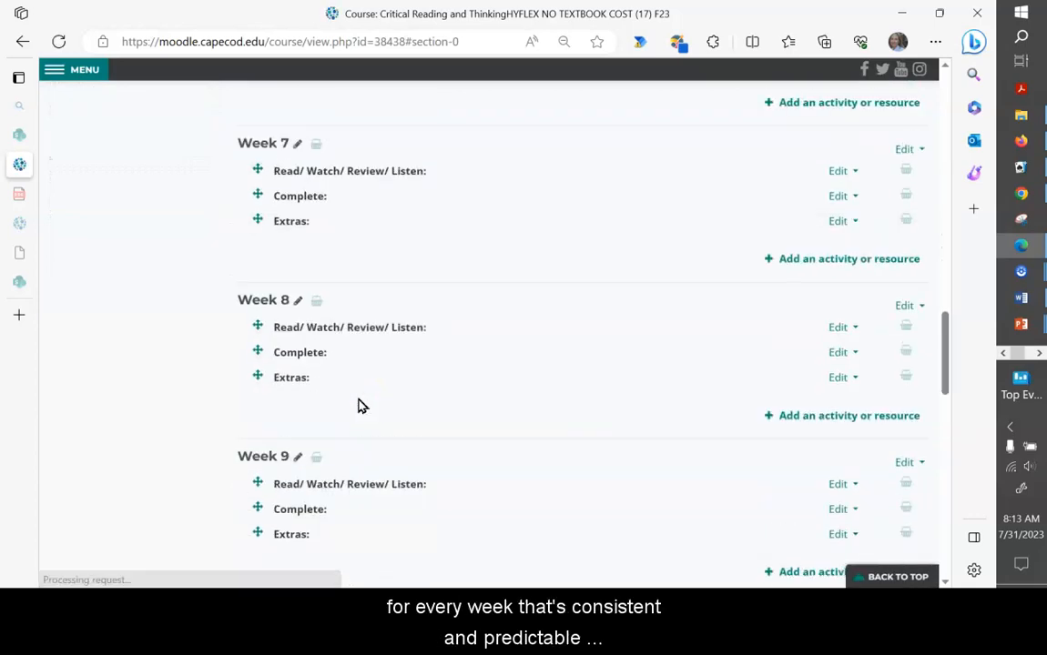
pyautogui.scroll(7, 363, 397)
pyautogui.scroll(6, 363, 397)
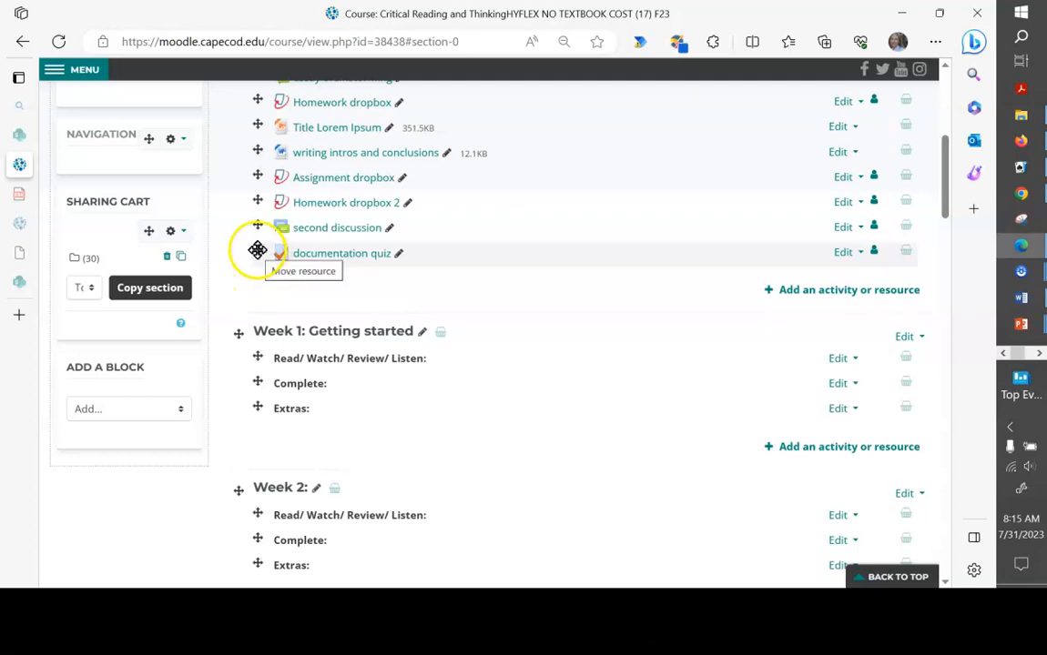
pyautogui.moveTo(257, 250); pyautogui.dragTo(250, 446)
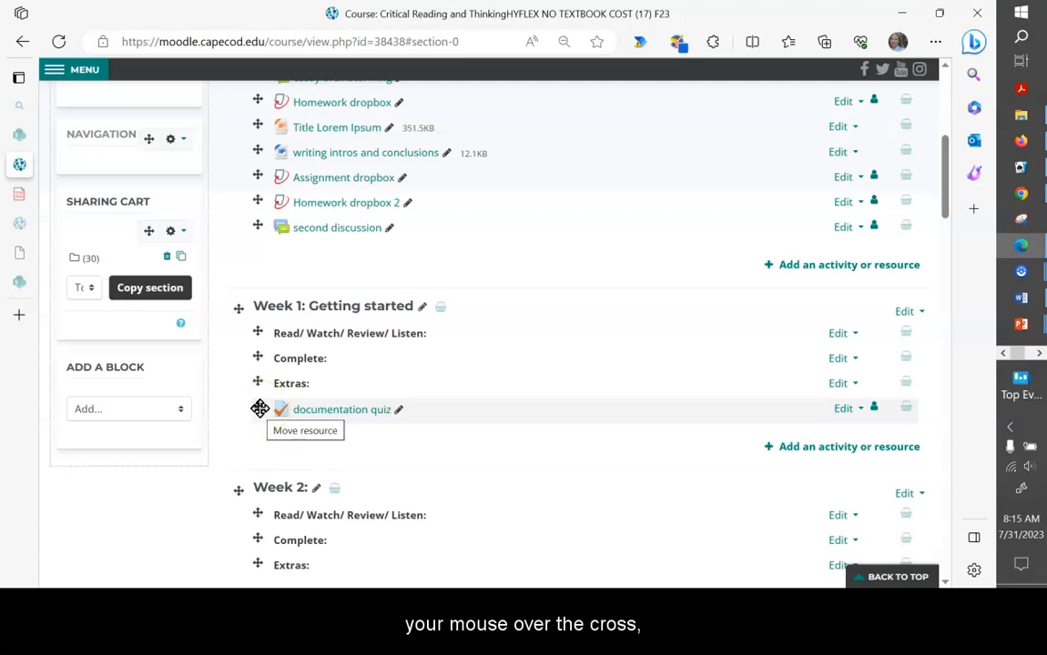
pyautogui.moveTo(259, 409); pyautogui.dragTo(258, 381)
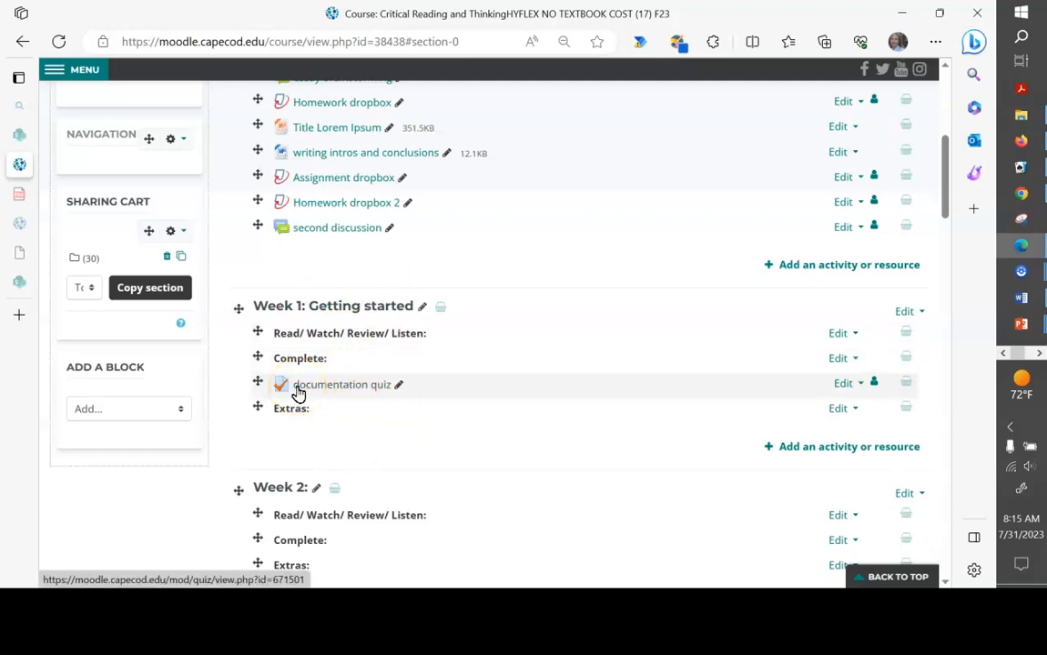
# - Rename the documentation quiz in Week 1 as "Quiz 1: Documentation"
pyautogui.click(399, 387)
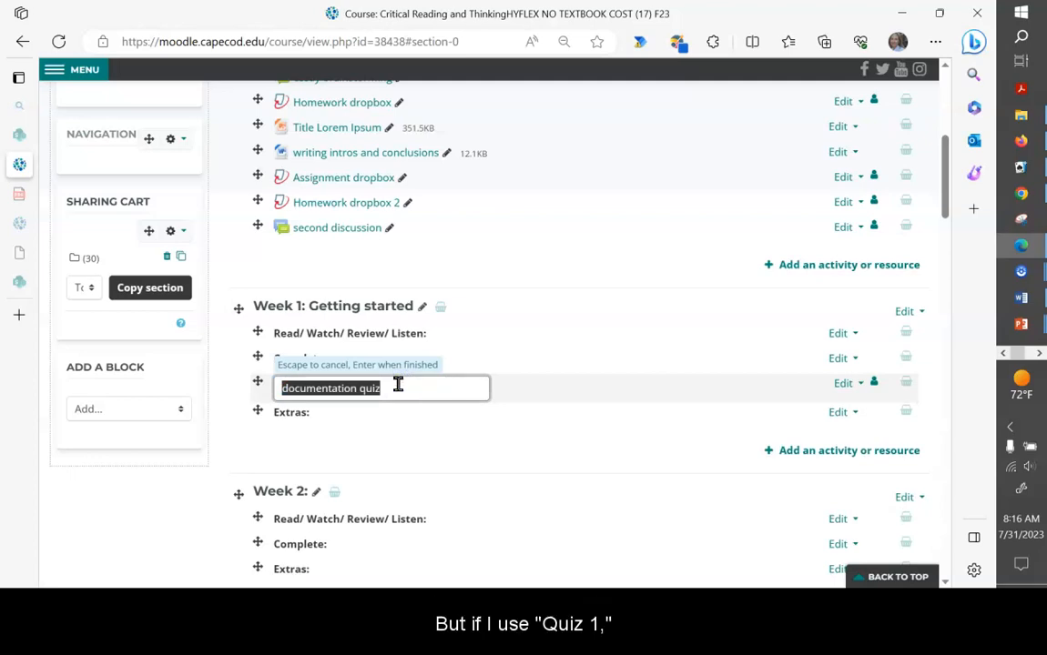
pyautogui.write('Quiz')
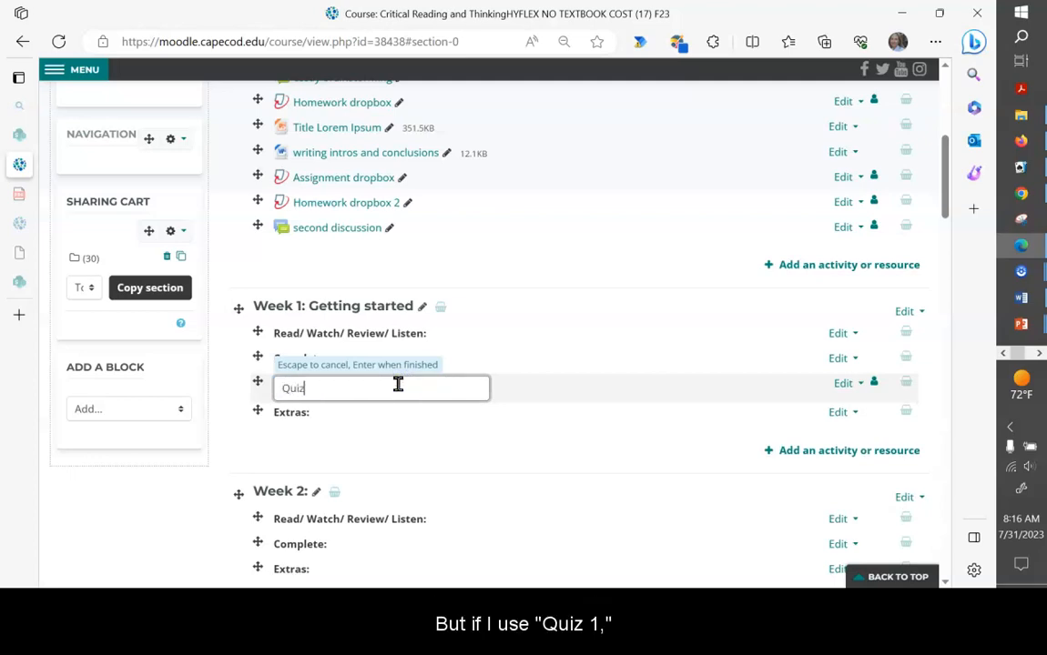
pyautogui.write(' 1: Documentation')
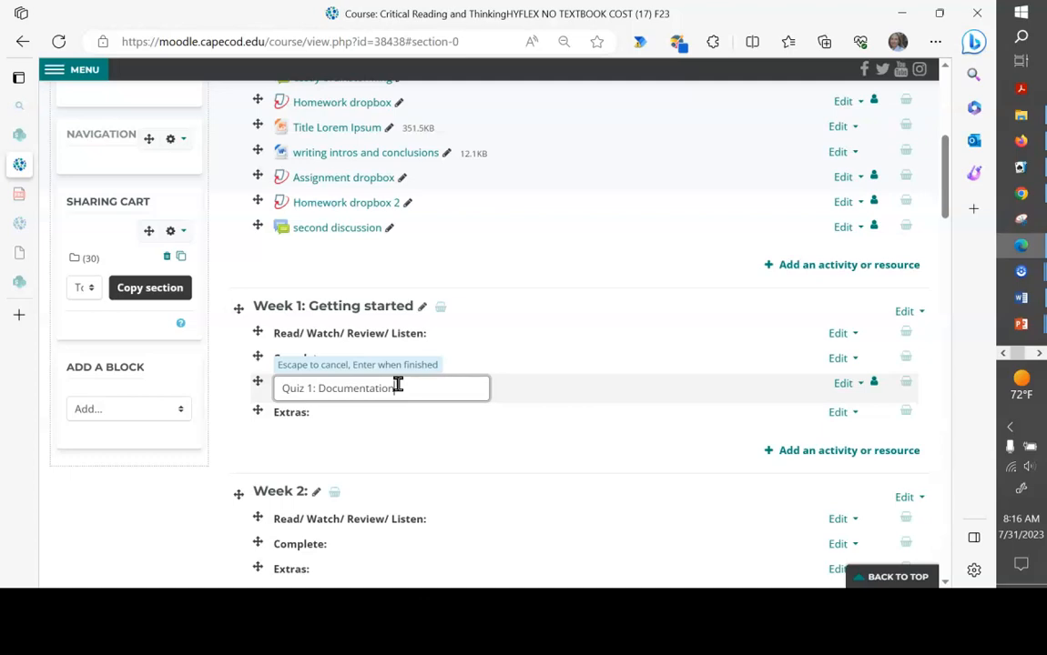
pyautogui.press('Return')
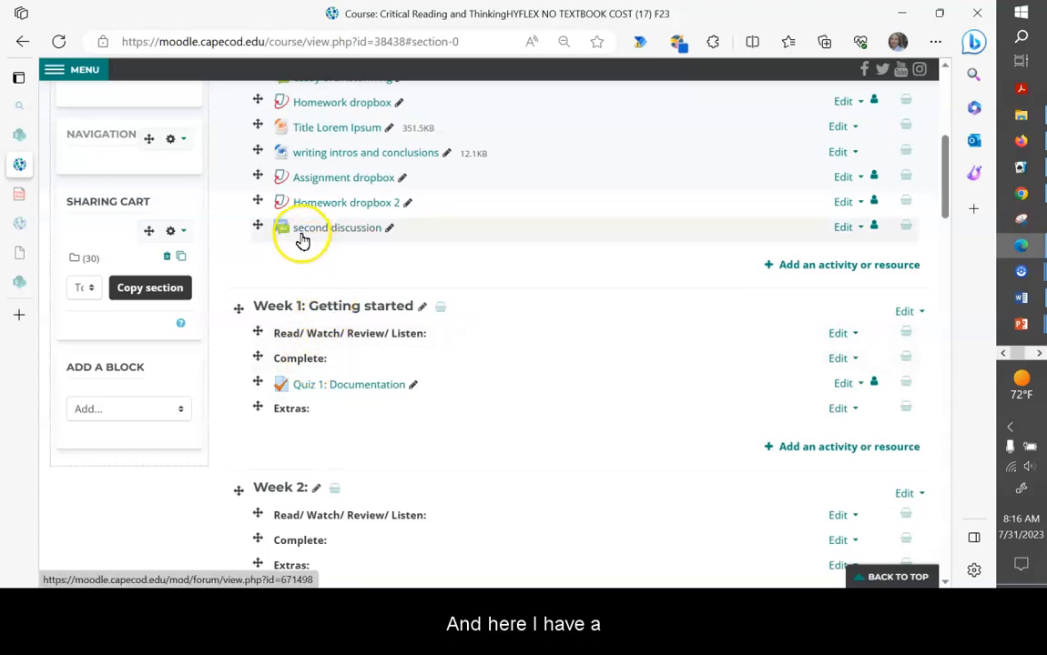
# - Move the discussion 1 forum into "Week 1: Getting started", placing it below "Quiz 1: Documentation" and above "Extras:"
pyautogui.scroll(2, 301, 239)
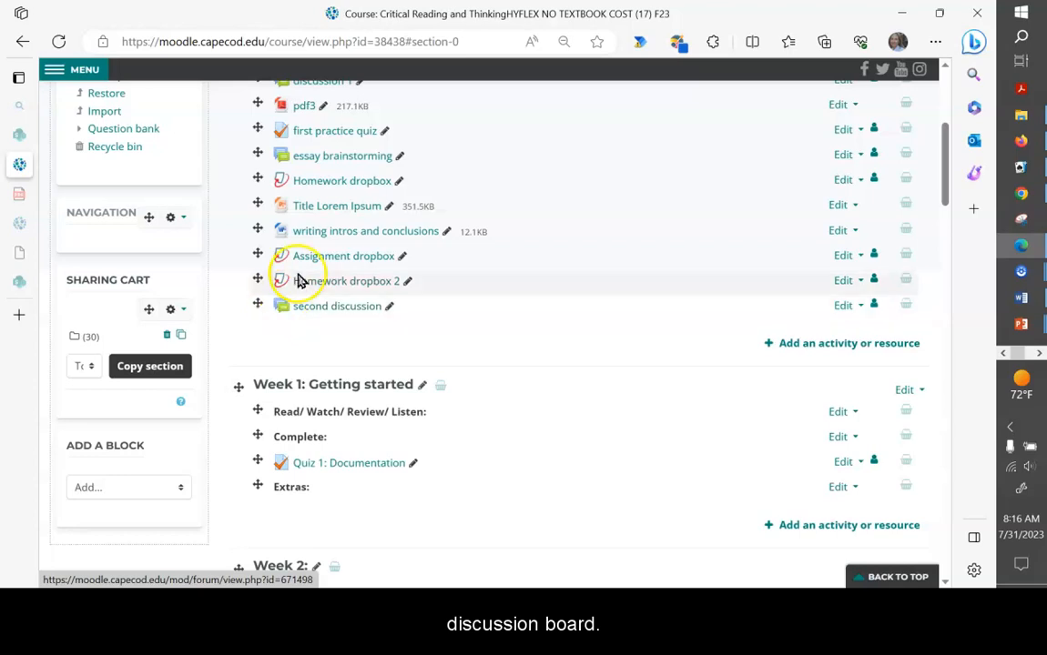
pyautogui.scroll(1, 269, 208)
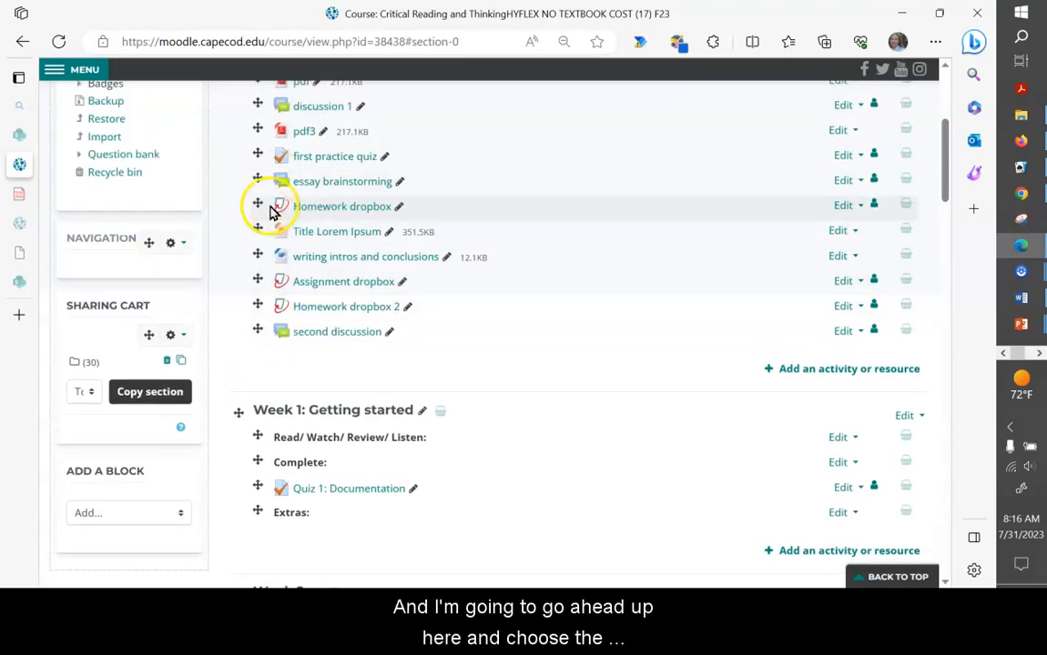
pyautogui.scroll(2, 274, 209)
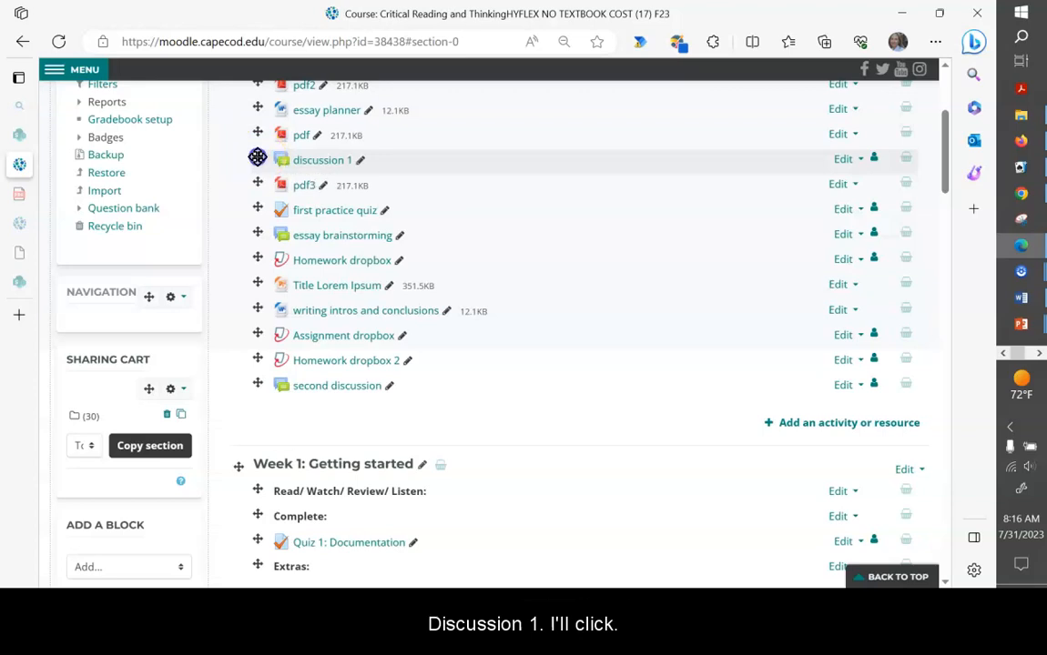
pyautogui.moveTo(258, 157); pyautogui.dragTo(259, 518)
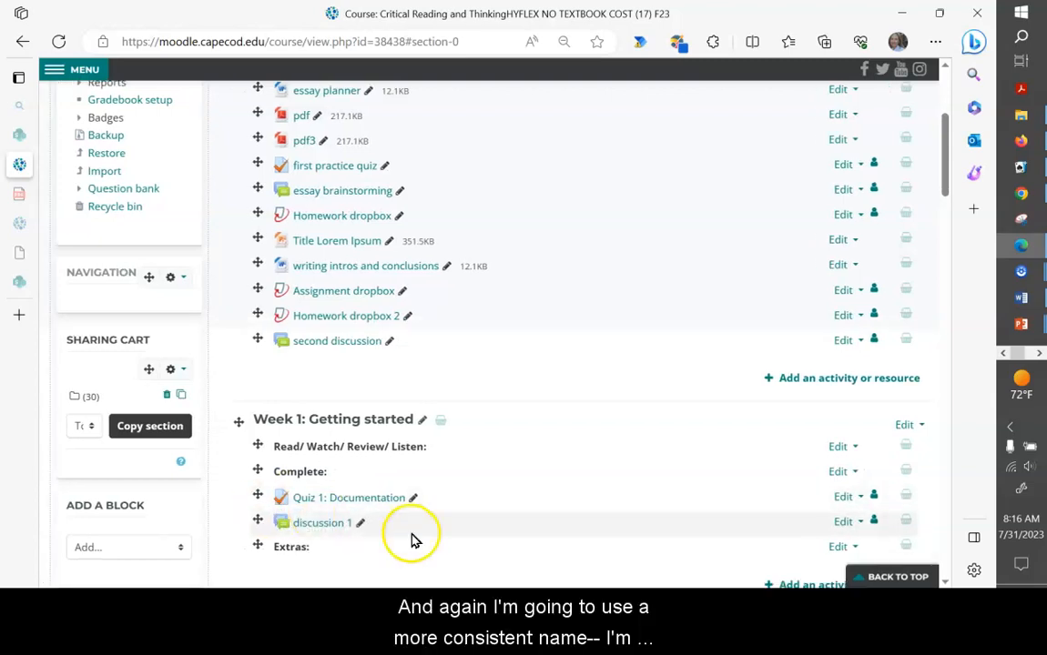
# - Capitalize the title of the Week 1 forum so it reads "Discussion 1"
pyautogui.scroll(-1, 323, 522)
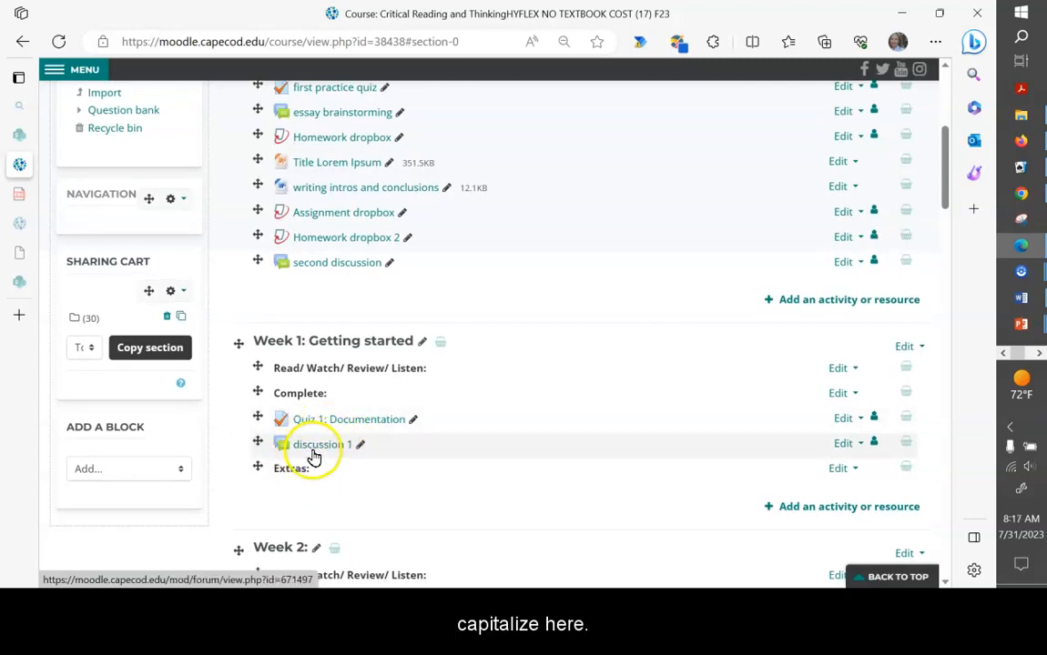
pyautogui.click(360, 446)
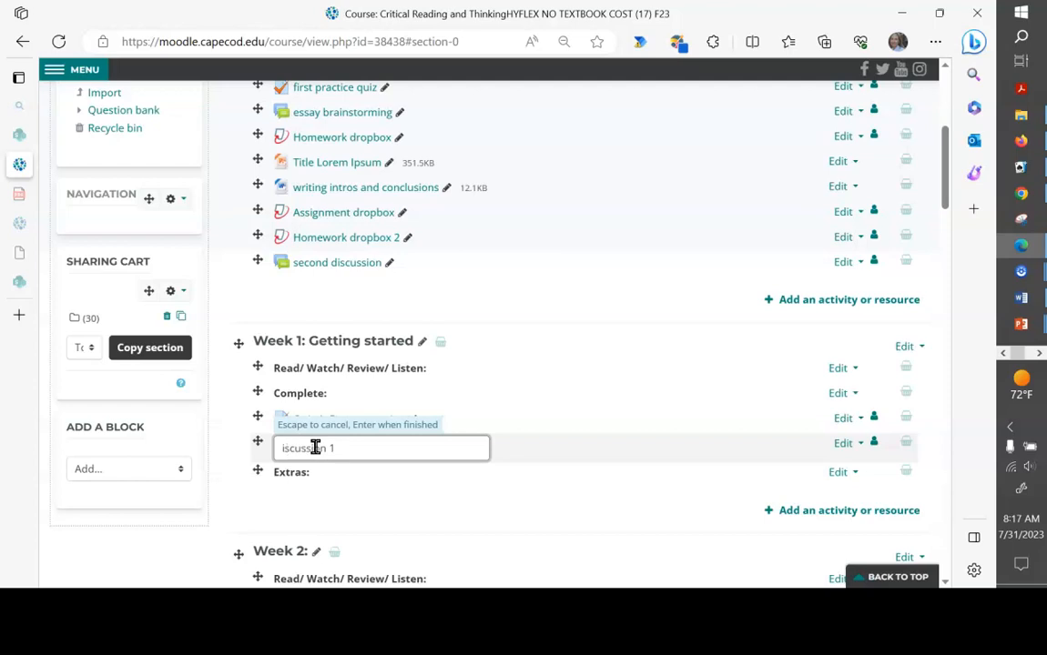
pyautogui.click(376, 453)
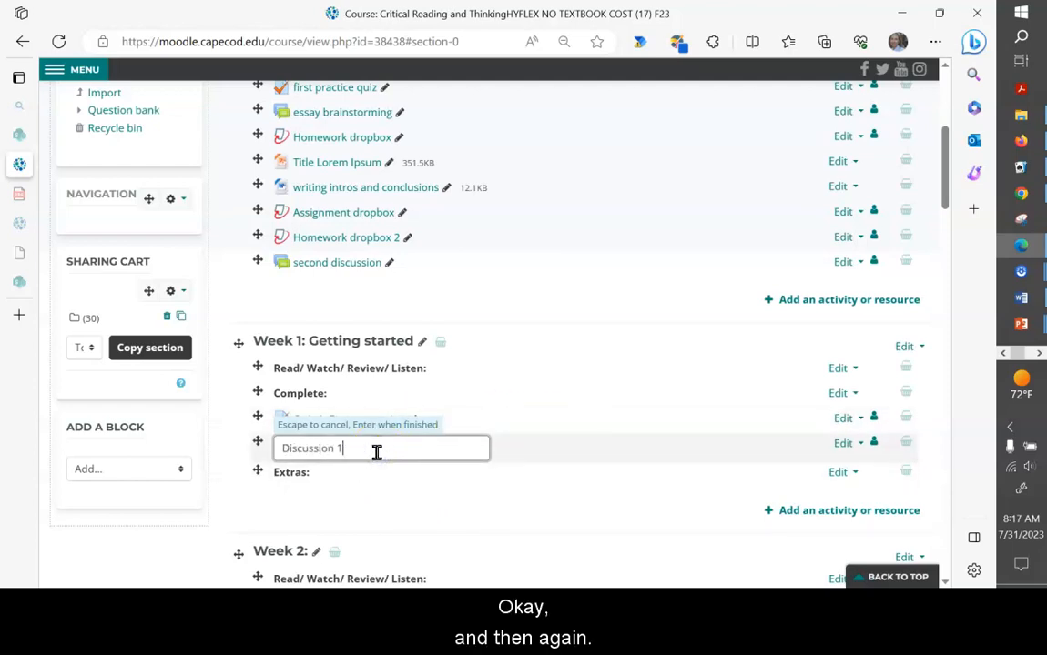
pyautogui.press('Return')
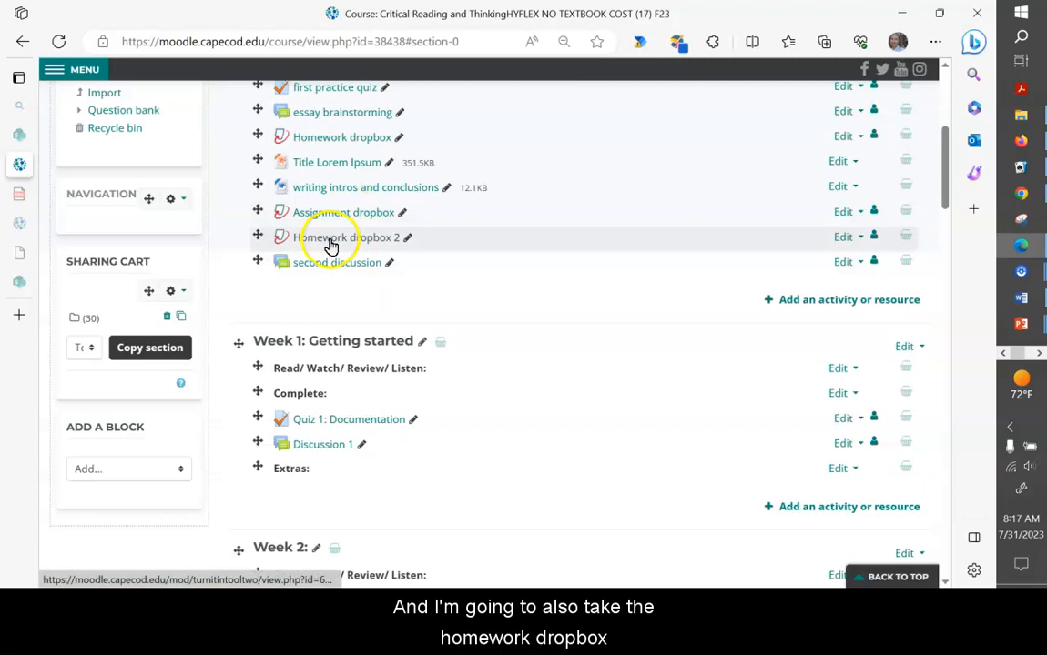
# - Move the unnumbered Homework dropbox into "Week 1: Getting started", placing it between "Quiz 1: Documentation" and "Discussion 1"
pyautogui.scroll(1, 269, 238)
pyautogui.scroll(3, 269, 237)
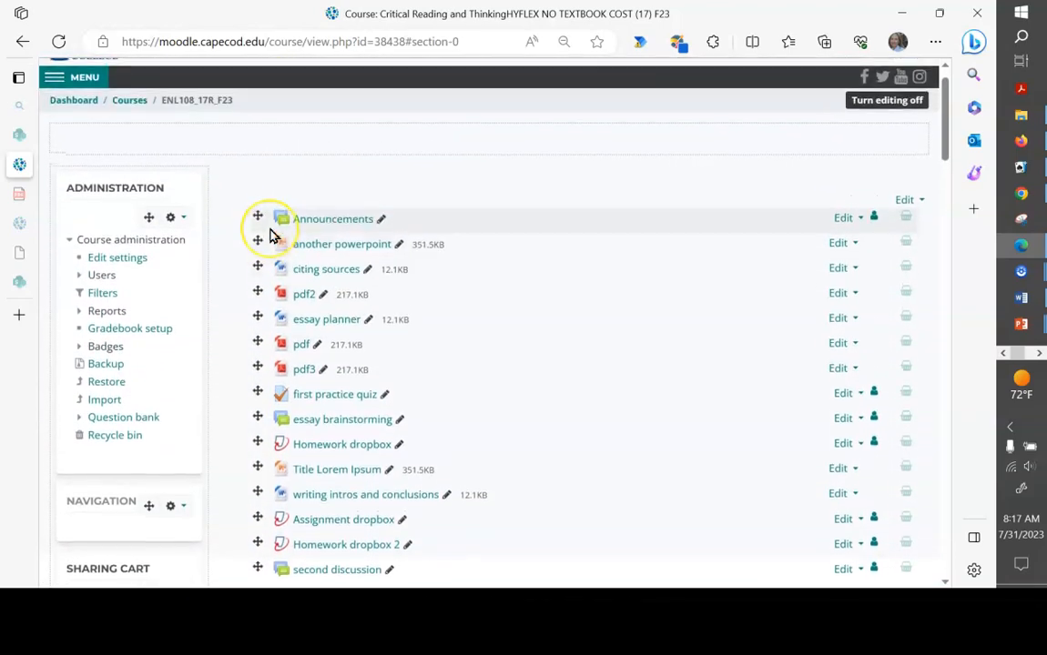
pyautogui.scroll(-3, 270, 235)
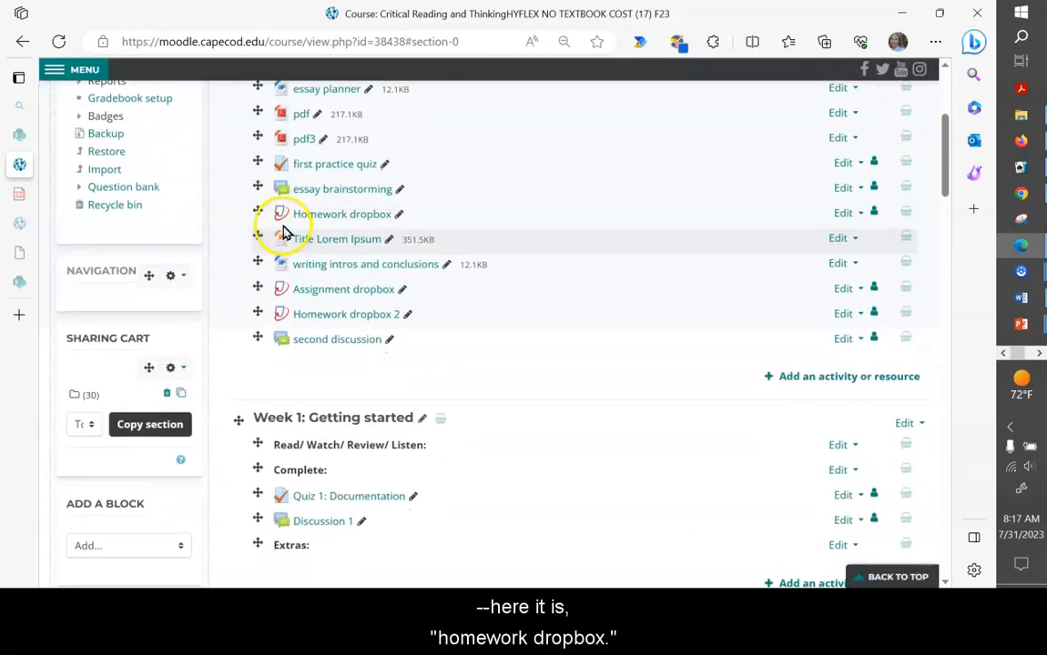
pyautogui.moveTo(257, 236); pyautogui.dragTo(258, 534)
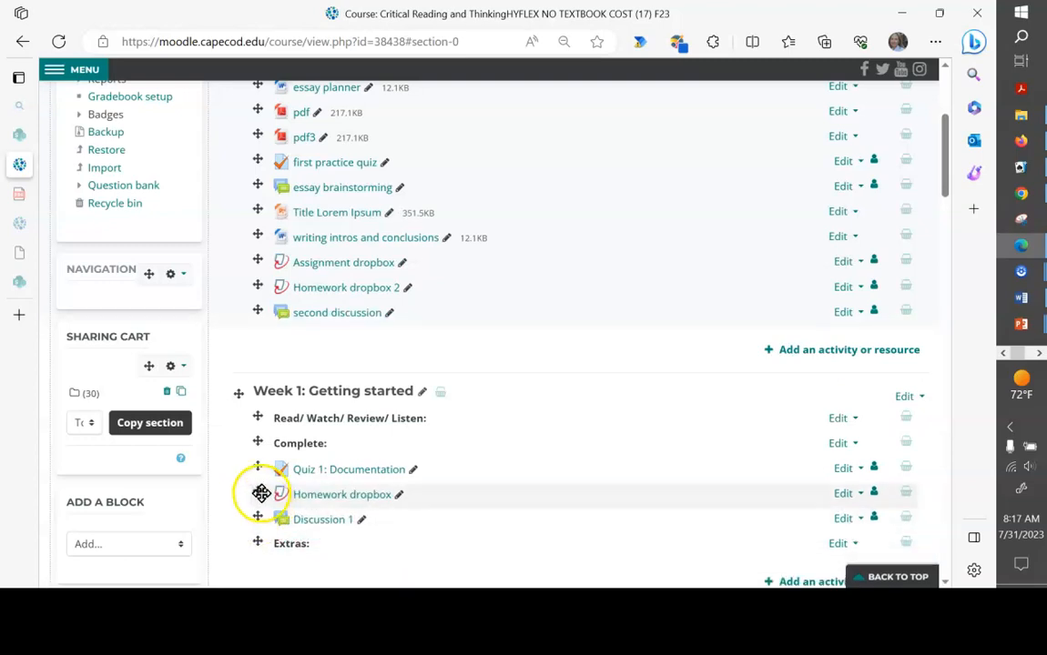
pyautogui.moveTo(261, 522); pyautogui.dragTo(260, 524)
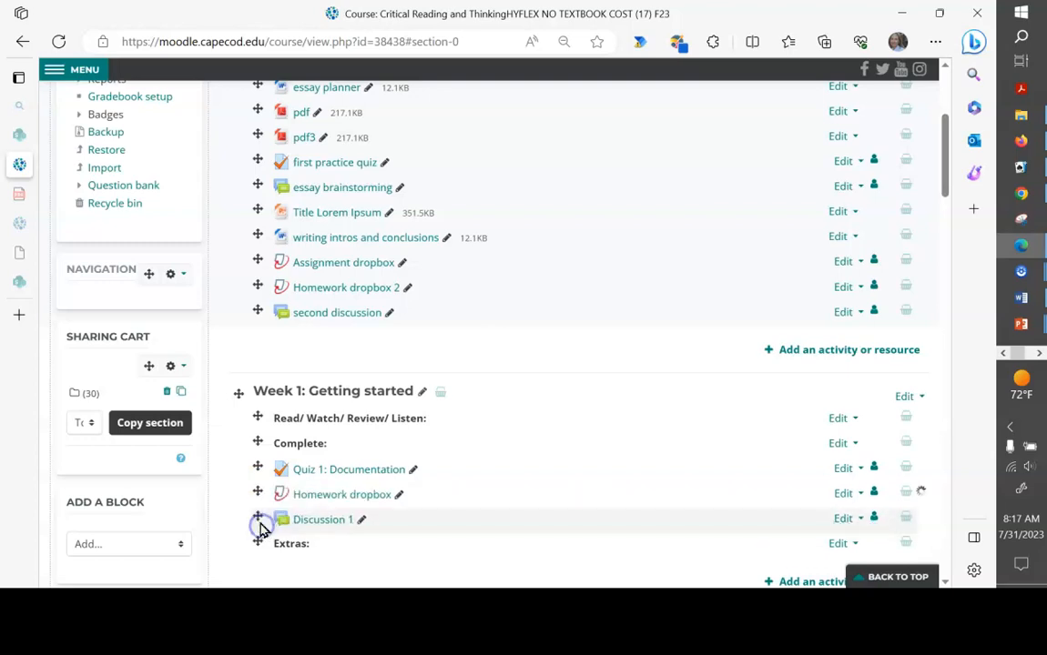
# - Rename the Homework dropbox in Week 1 as "Homework 1 Dropbox", with a number and a capitalized last word
pyautogui.click(400, 497)
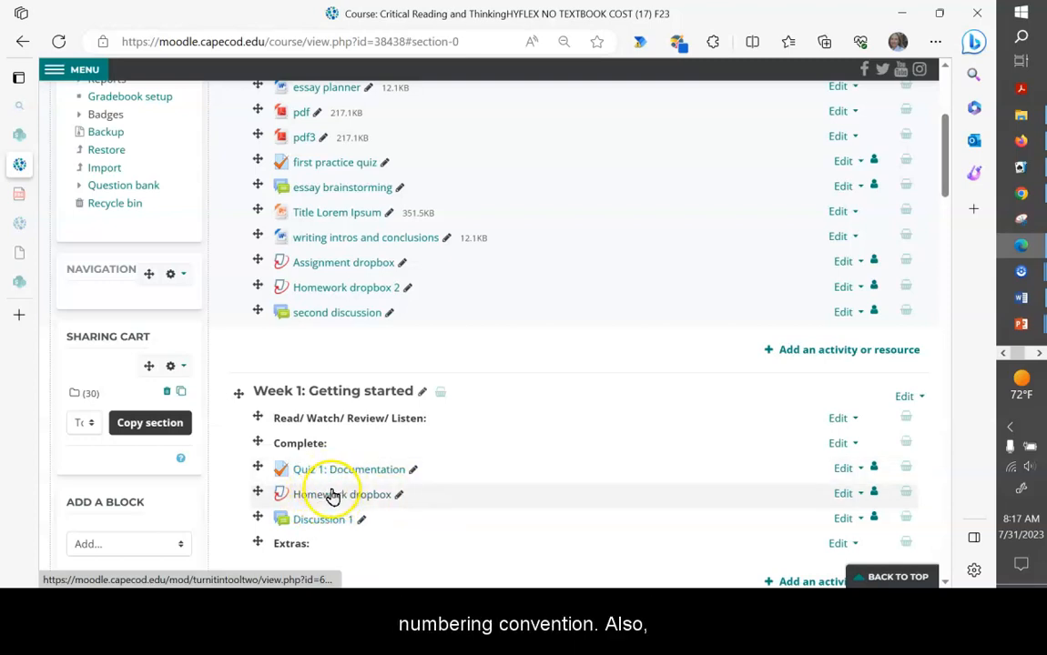
pyautogui.click(397, 496)
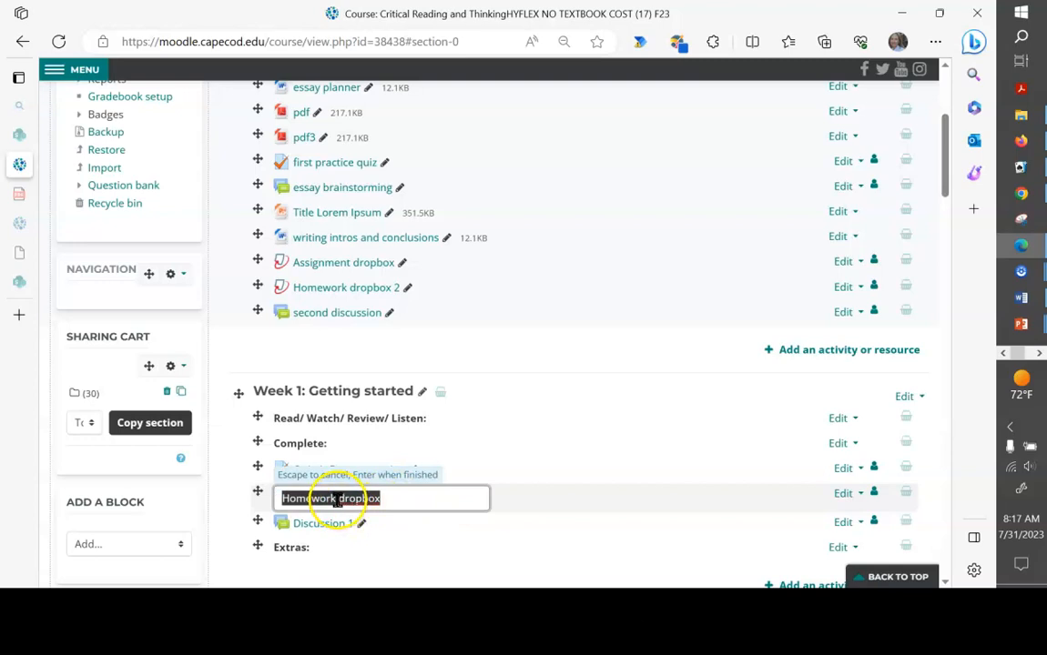
pyautogui.click(362, 498)
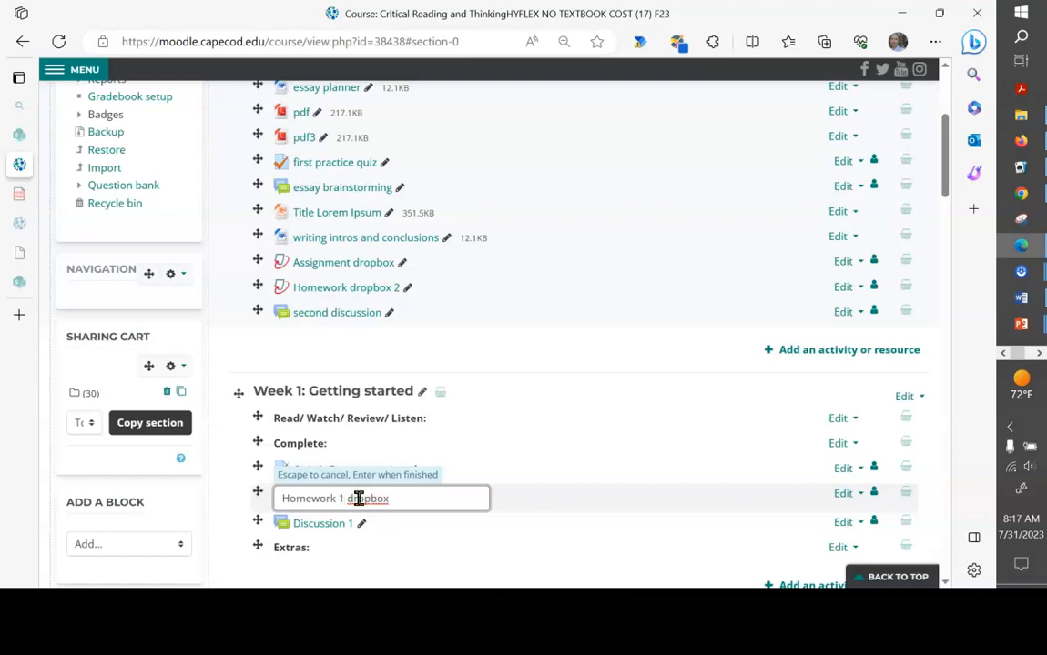
pyautogui.rightClick(447, 498)
pyautogui.press('Return')
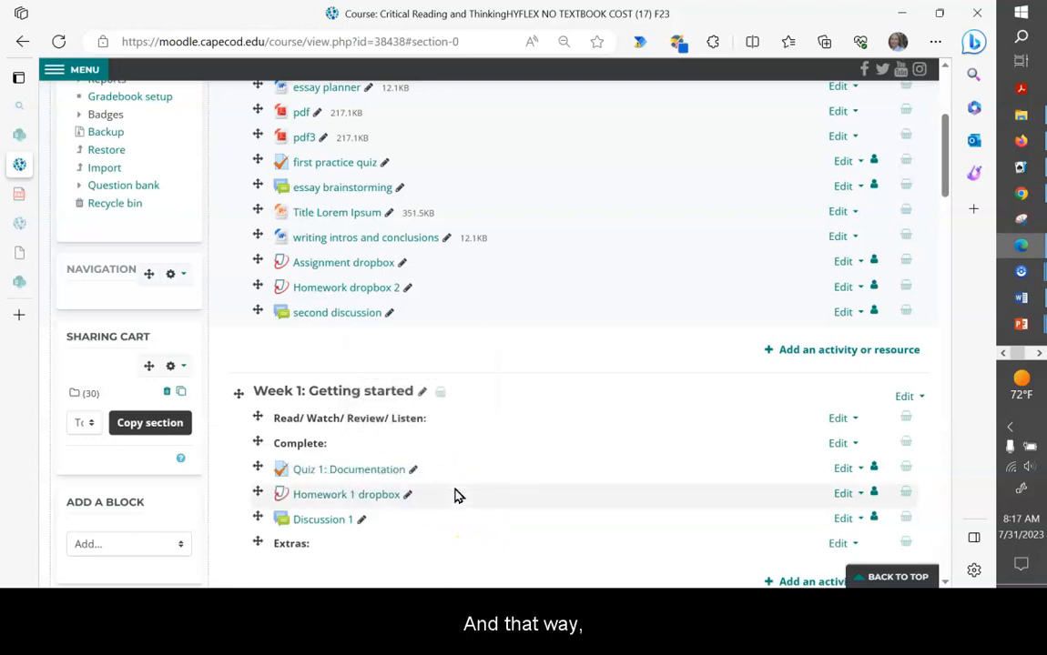
pyautogui.click(407, 492)
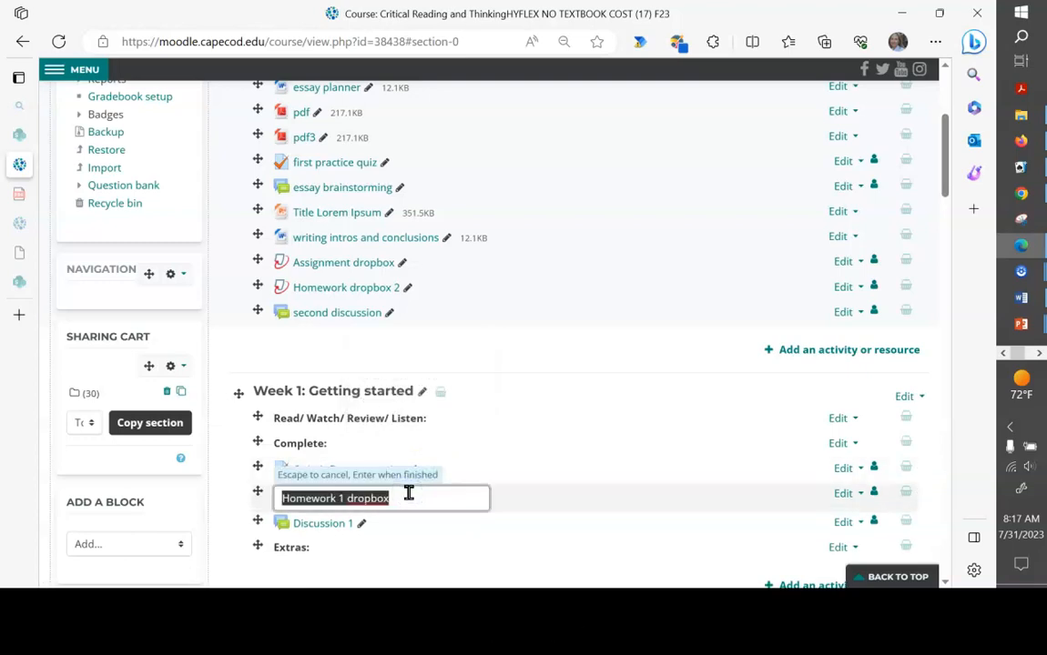
pyautogui.click(354, 498)
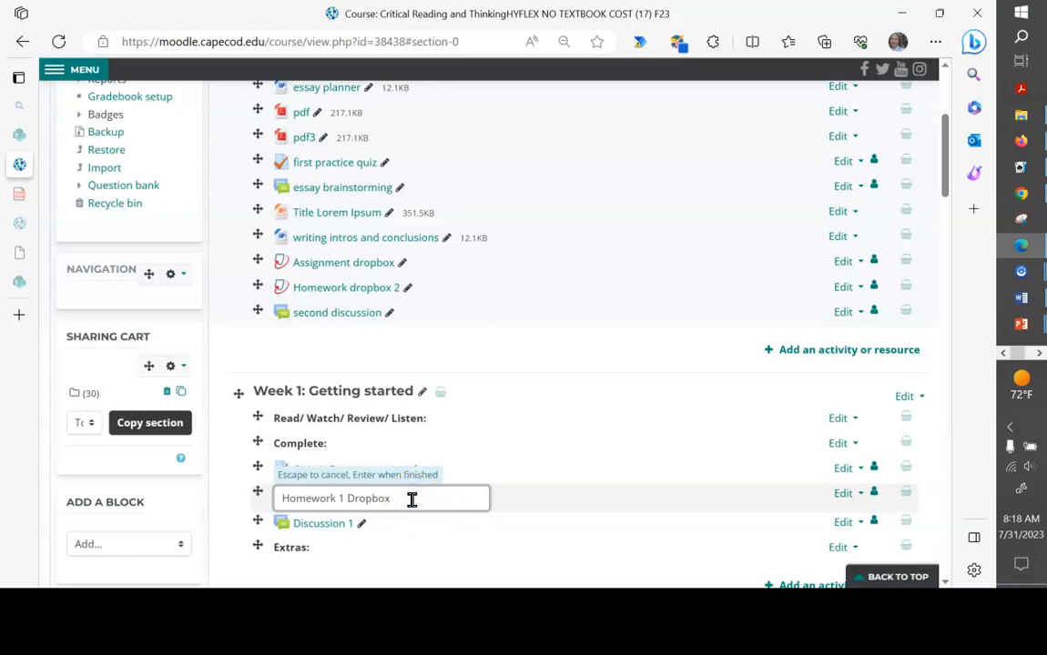
pyautogui.press('Return')
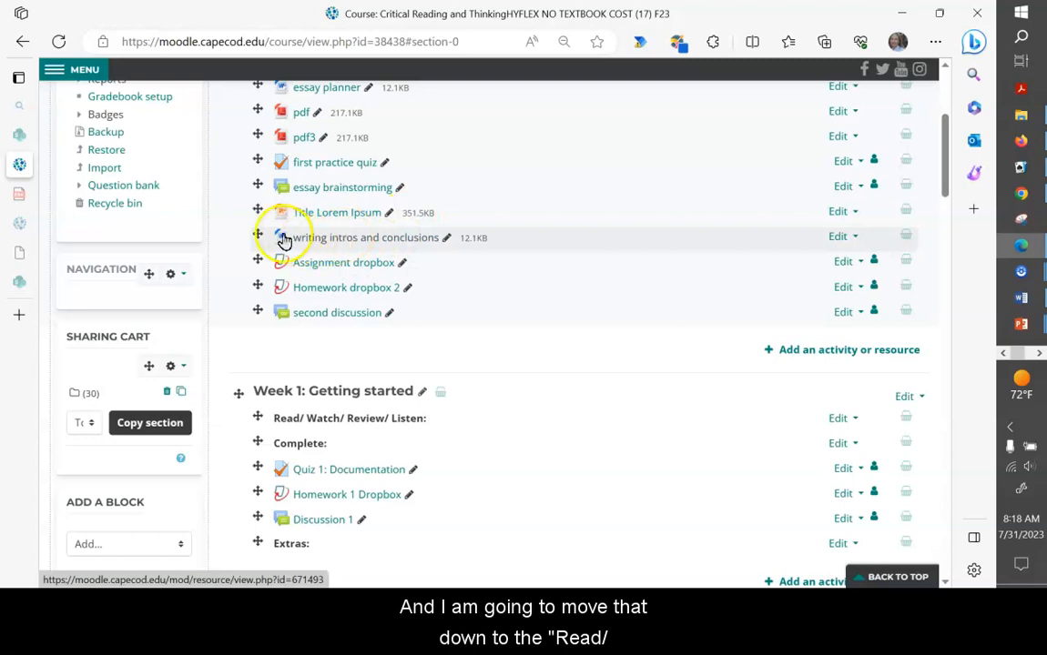
# - Move "writing intros and conclusions" under "Read/ Watch/ Review/ Listen:" in Week 1 and rename it "Handout 1: Writing Introductions and Conclusions"
pyautogui.moveTo(259, 273)
pyautogui.mouseDown()
pyautogui.moveTo(260, 430)
pyautogui.moveTo(255, 421)
pyautogui.mouseUp()
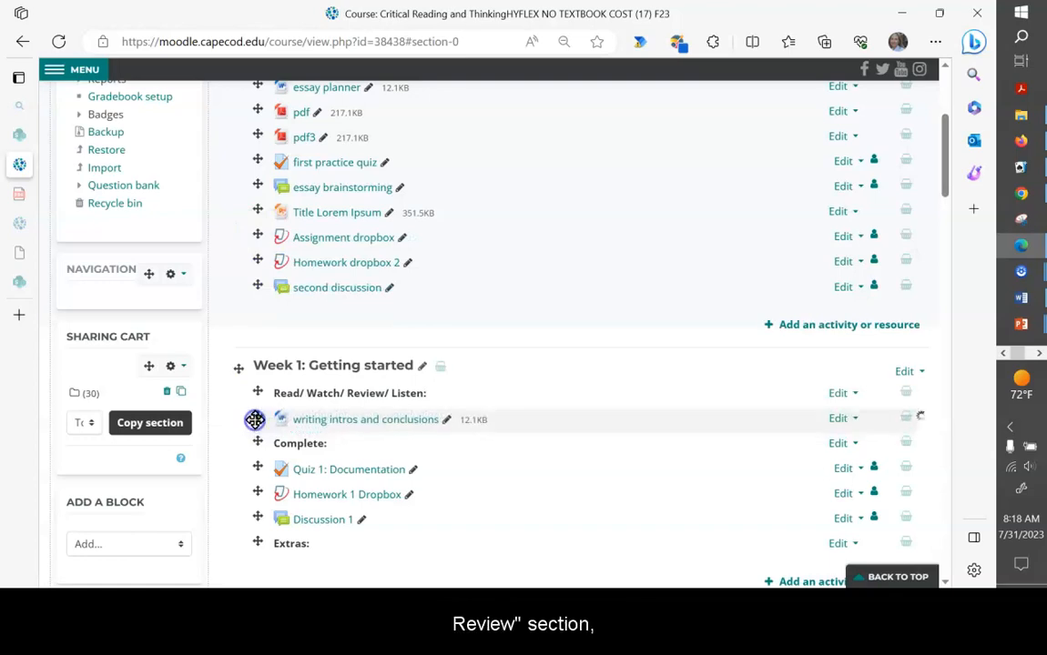
pyautogui.click(447, 421)
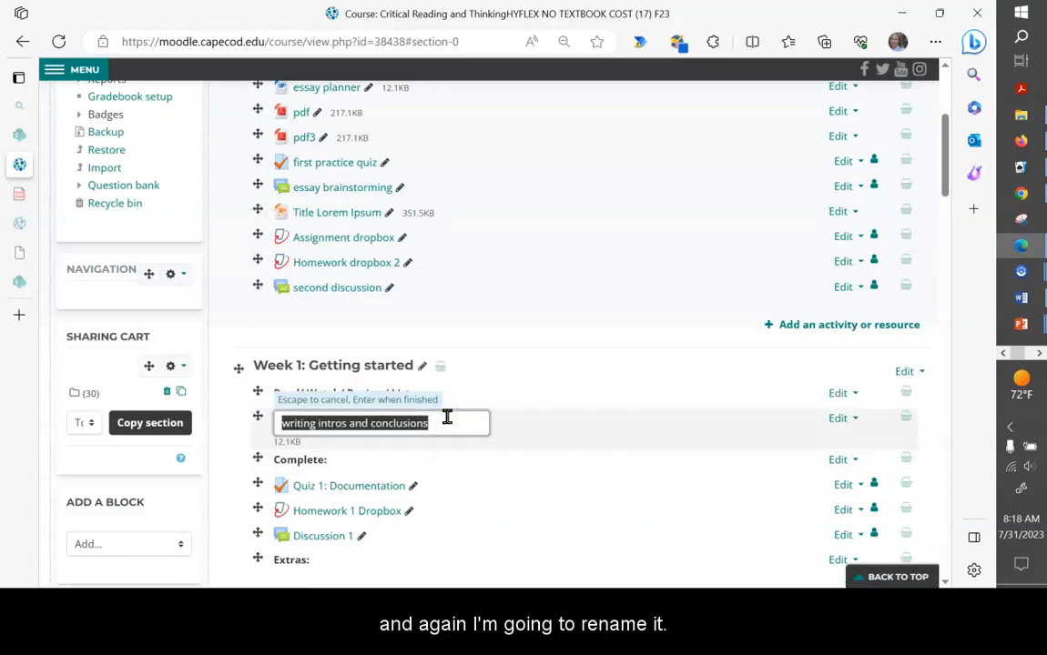
pyautogui.click(297, 427)
pyautogui.write('Handout ')
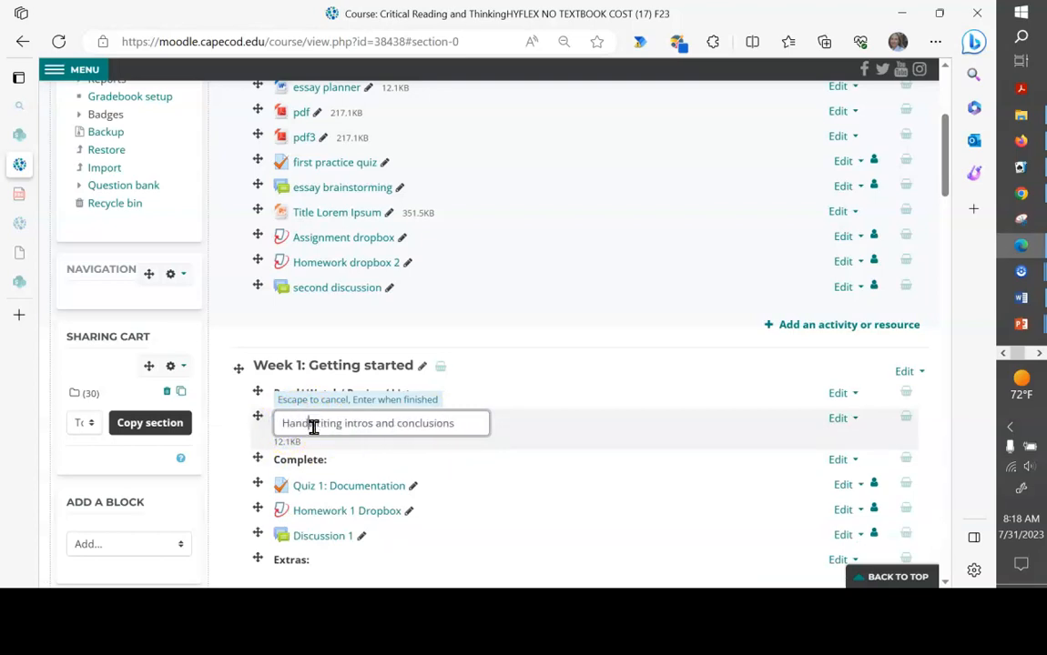
pyautogui.write('1: W')
pyautogui.press('Delete')
pyautogui.moveTo(379, 425); pyautogui.dragTo(490, 430)
pyautogui.press('BackSpace')
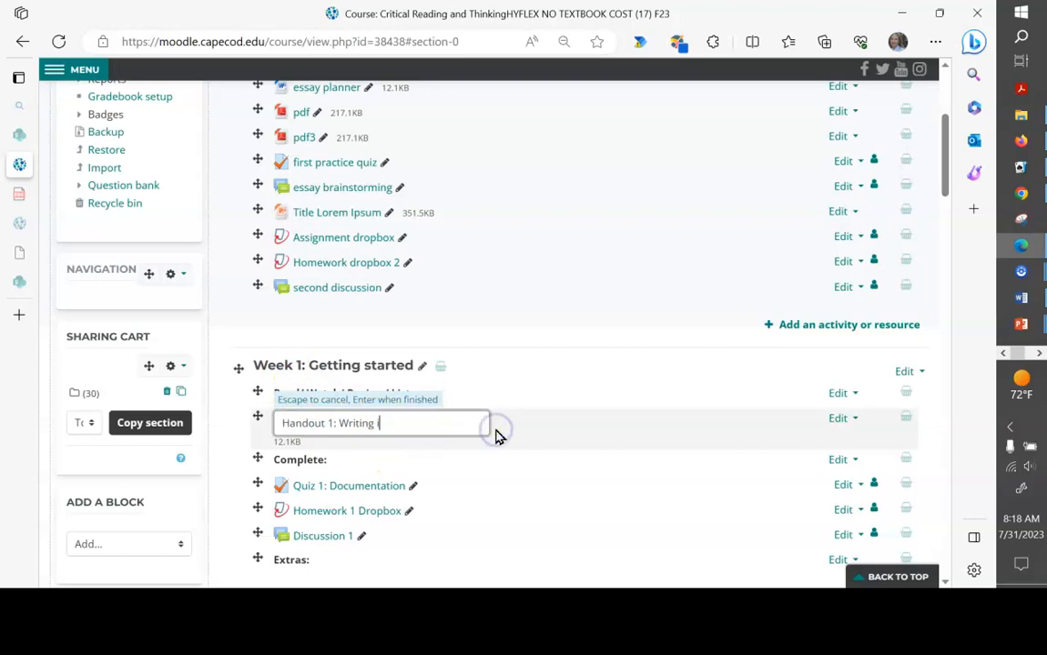
pyautogui.write('ntroductions')
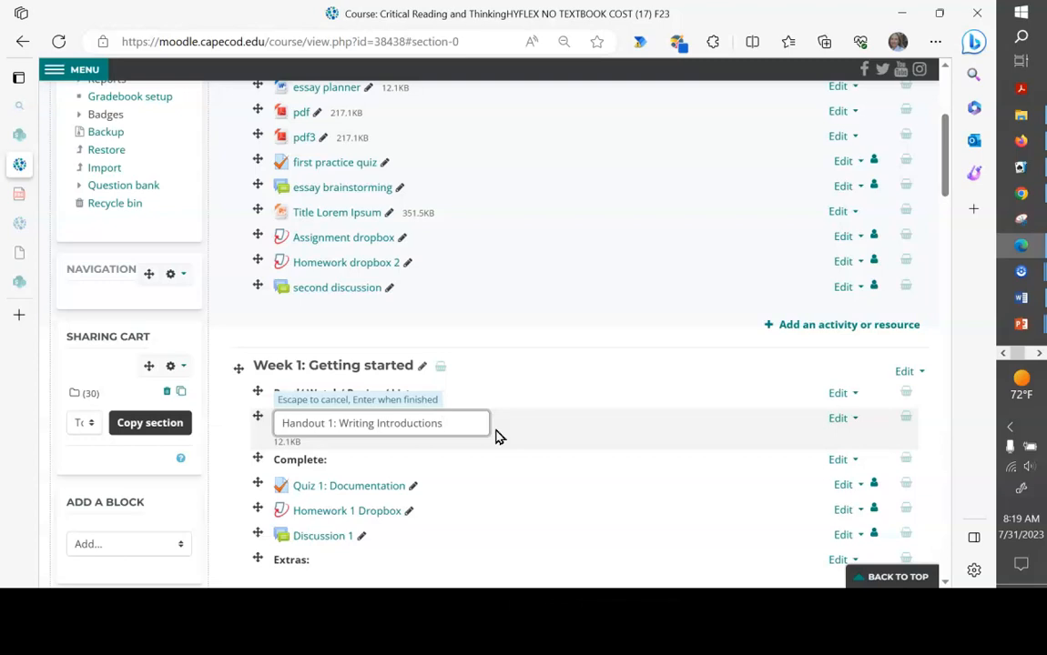
pyautogui.write('and Conclusions')
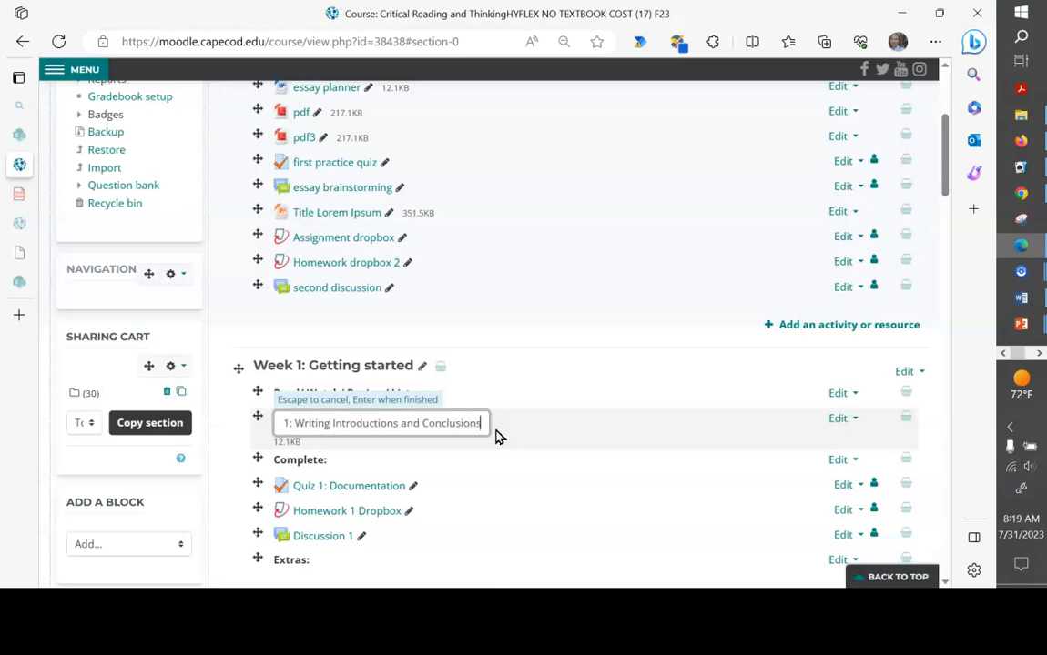
pyautogui.press('Return')
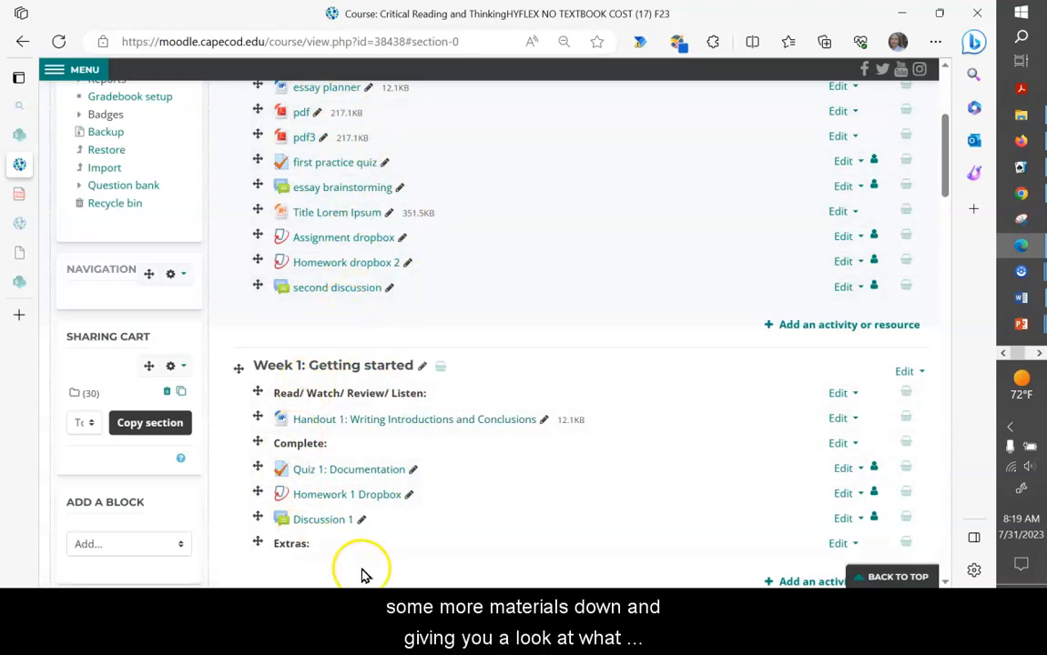
# - Indent the Week 1 Lecture slideshow, Handout 1 and Handout 2 one level under the "Read/ Watch/ Review/ Listen:" label
pyautogui.scroll(-3, 396, 416)
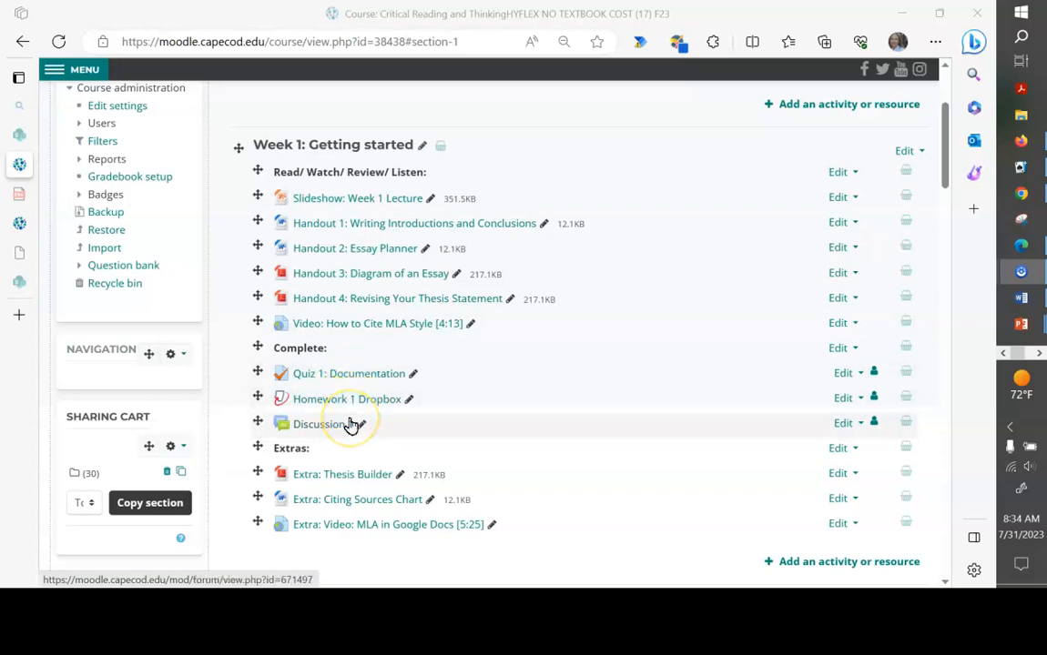
pyautogui.scroll(-3, 351, 425)
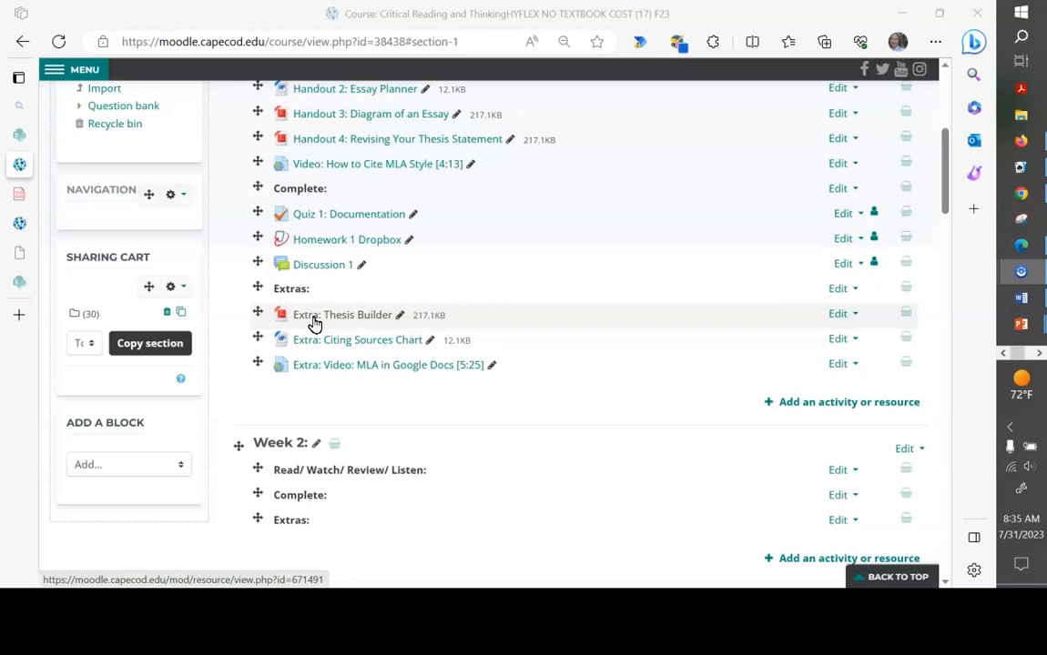
pyautogui.scroll(1, 480, 392)
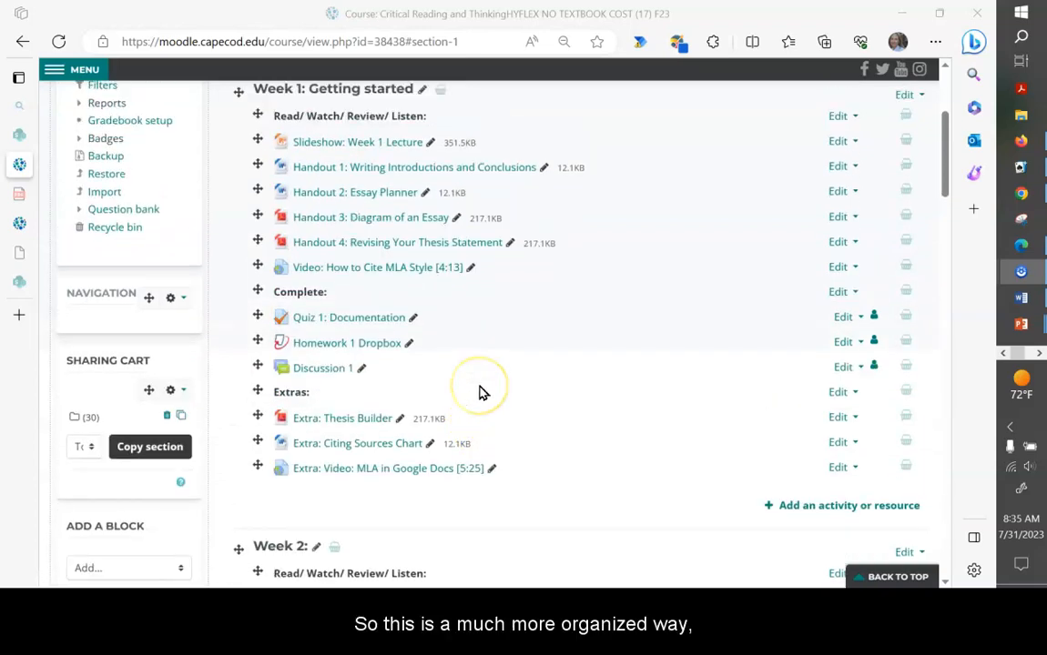
pyautogui.scroll(1, 481, 392)
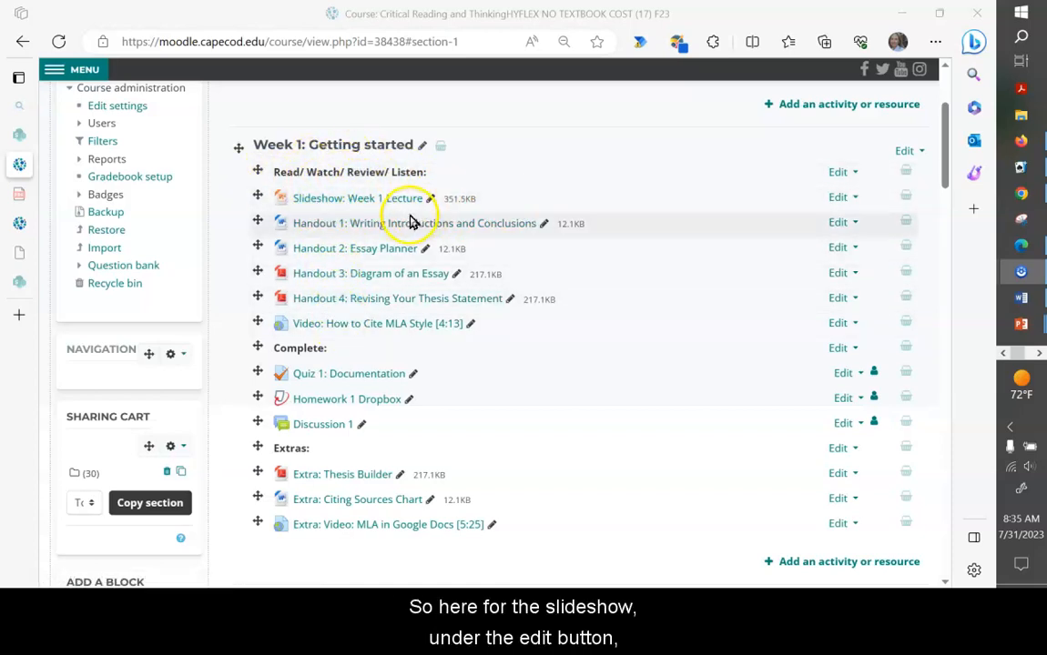
pyautogui.click(854, 198)
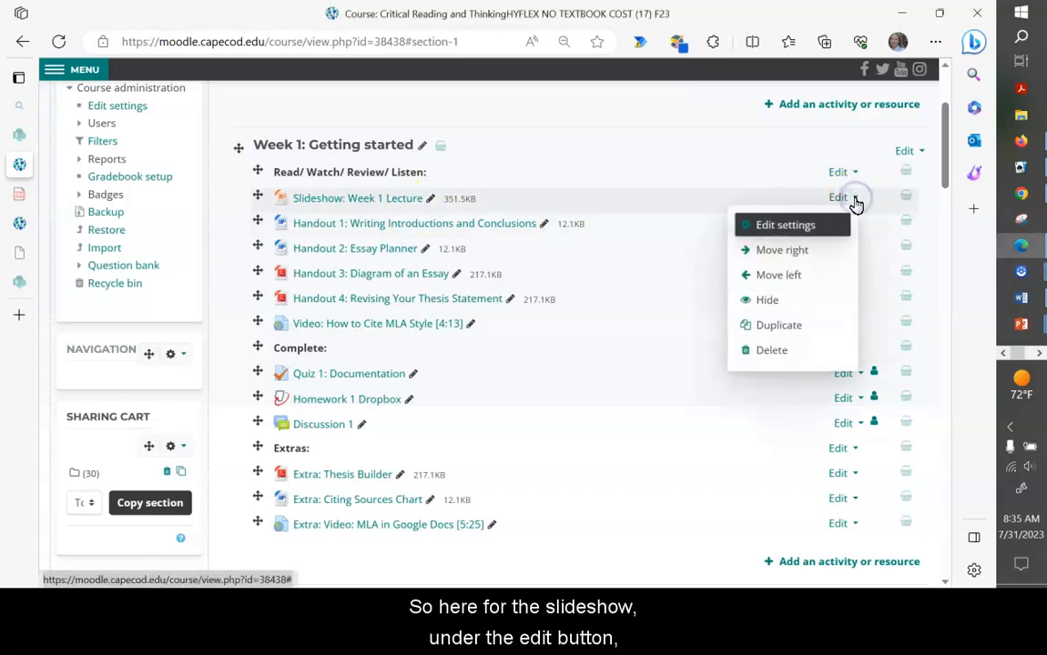
pyautogui.click(827, 251)
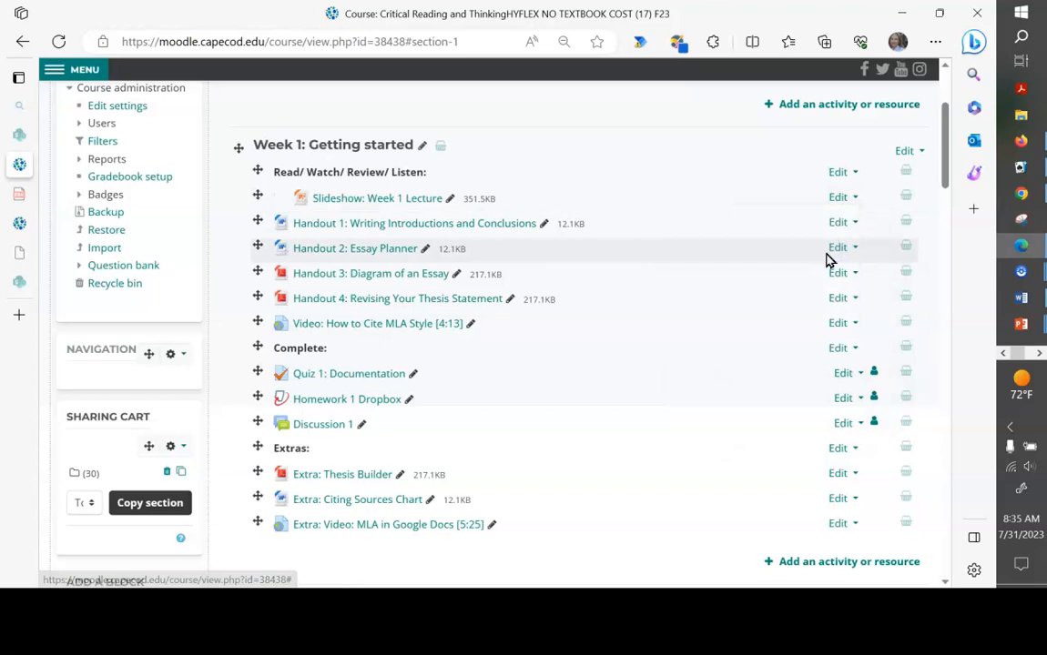
pyautogui.click(853, 224)
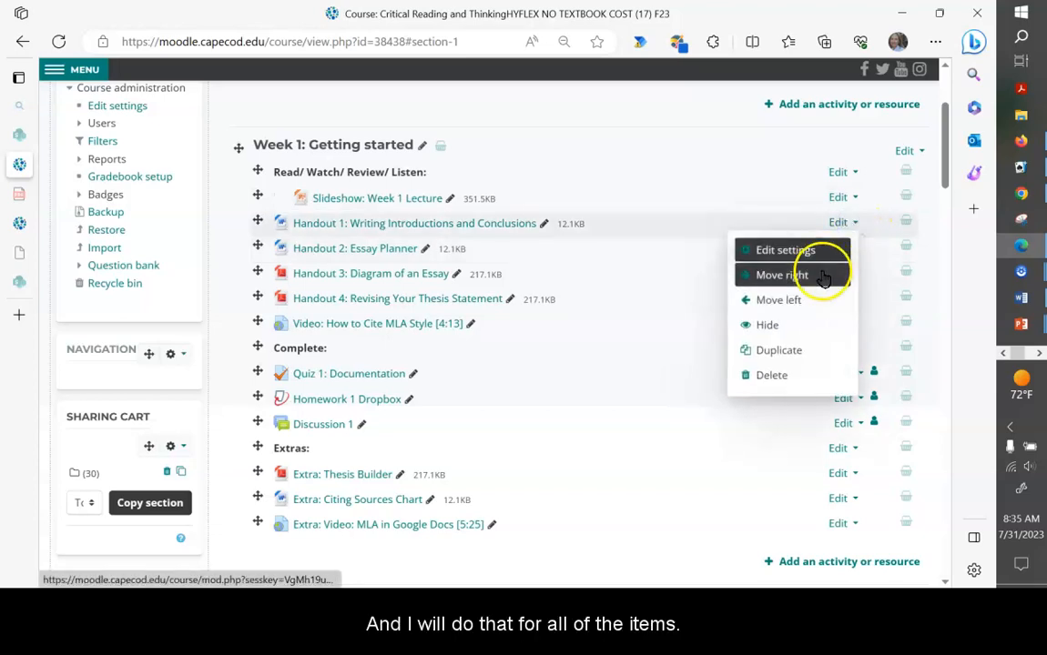
pyautogui.click(783, 275)
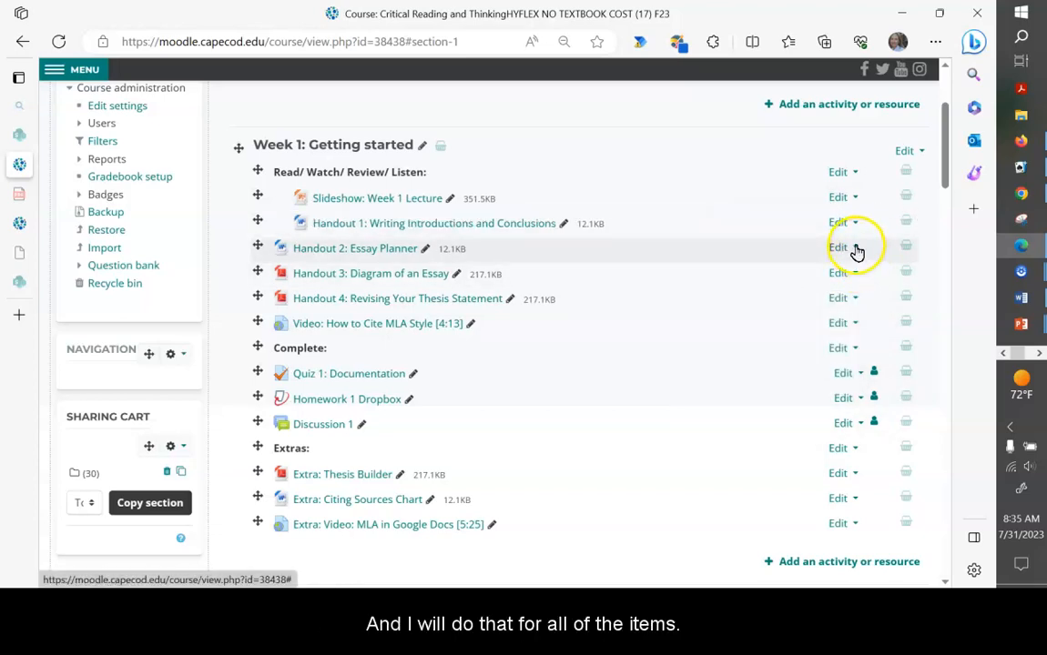
pyautogui.click(854, 248)
pyautogui.click(837, 300)
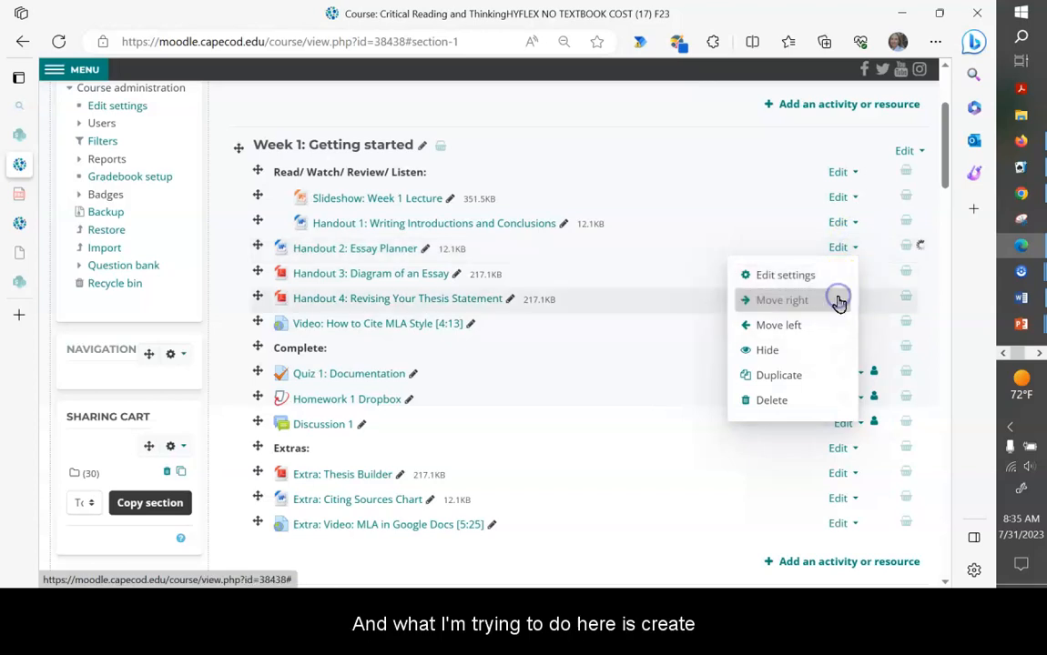
# - Indent Handout 3, Handout 4 and the "How to Cite MLA Style" video one level under the same Week 1 label
pyautogui.click(856, 275)
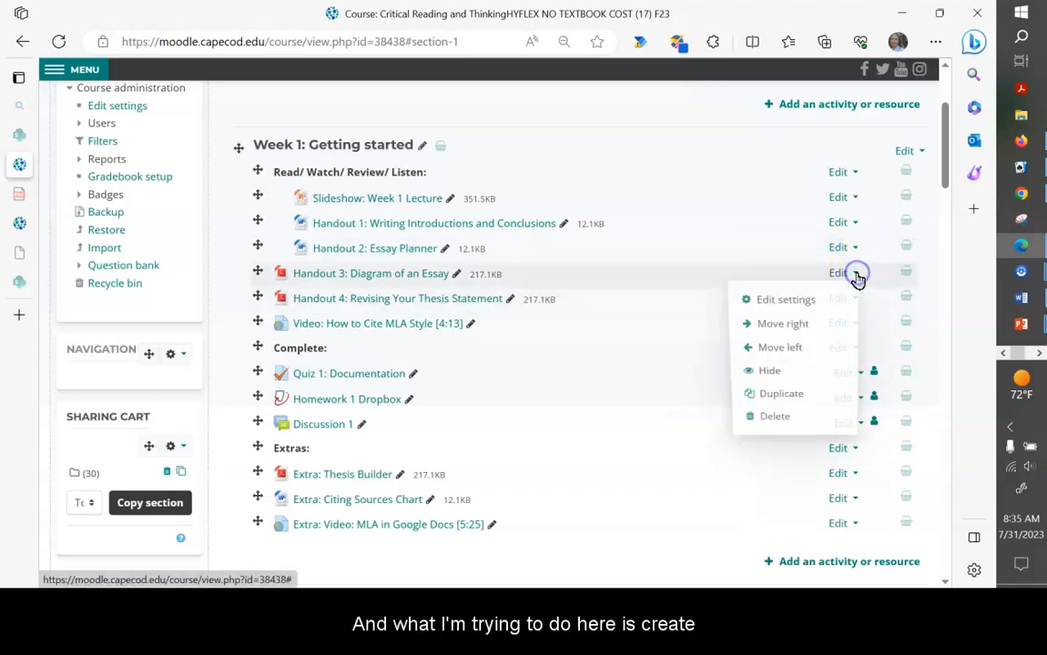
pyautogui.click(847, 325)
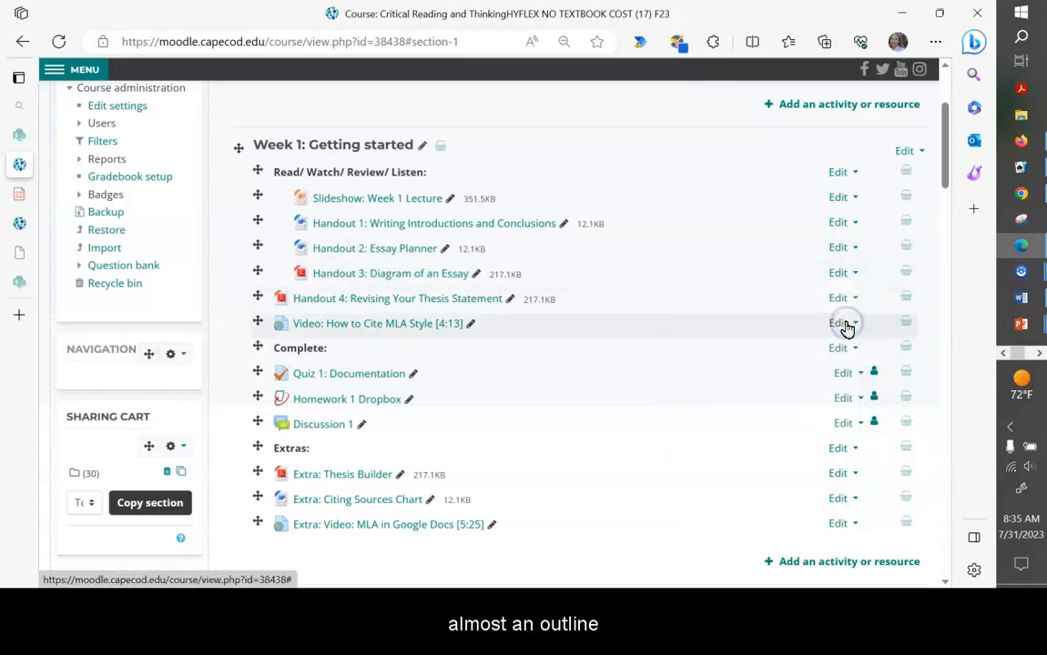
pyautogui.click(852, 299)
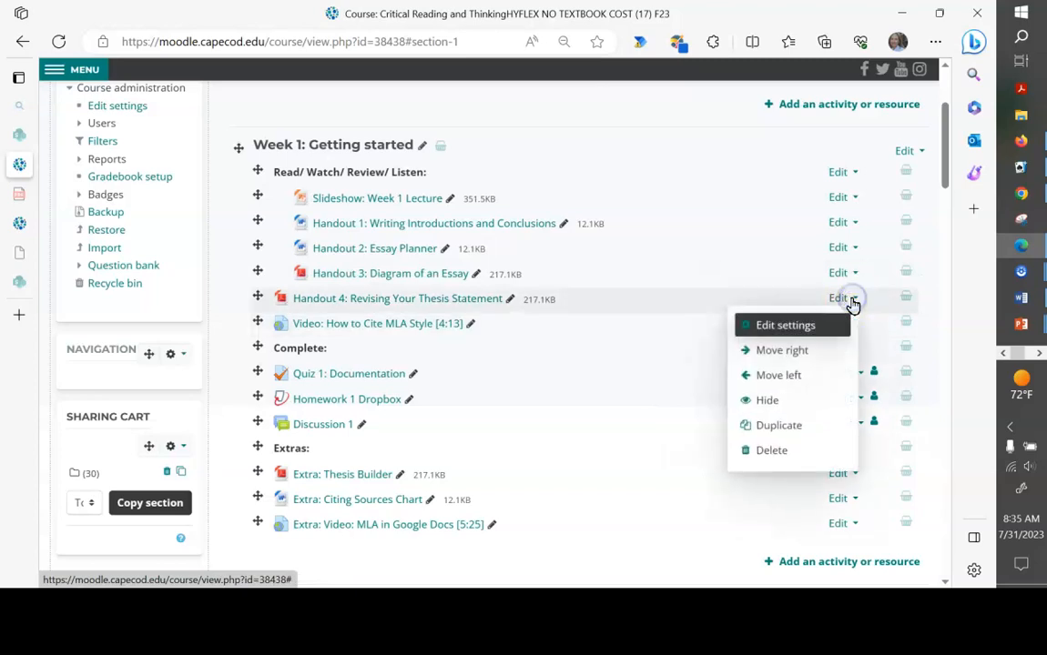
pyautogui.click(835, 350)
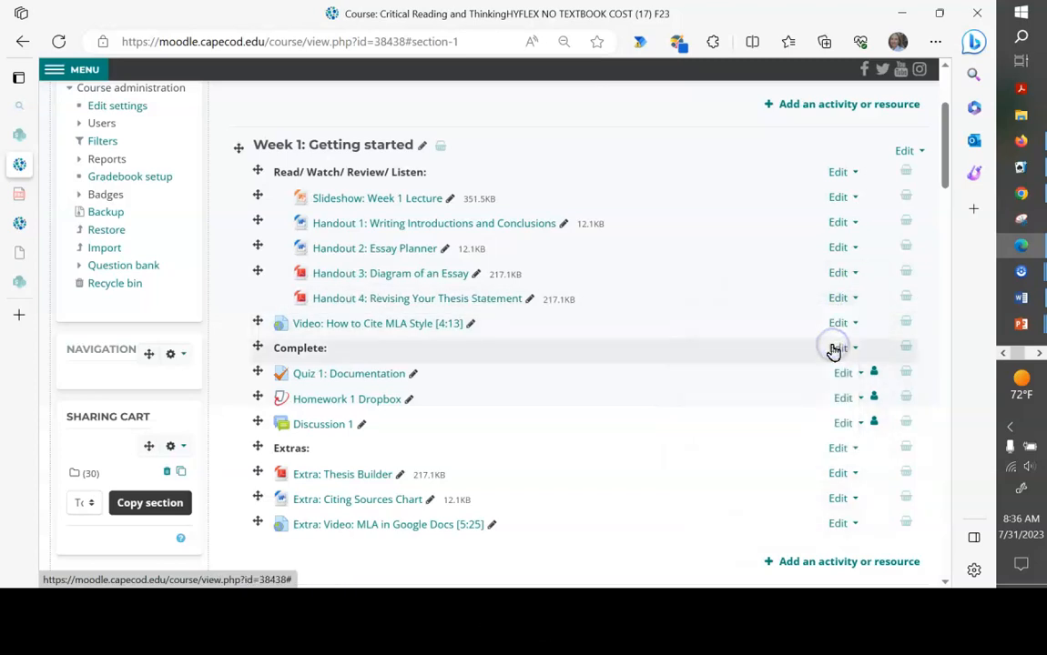
pyautogui.click(854, 325)
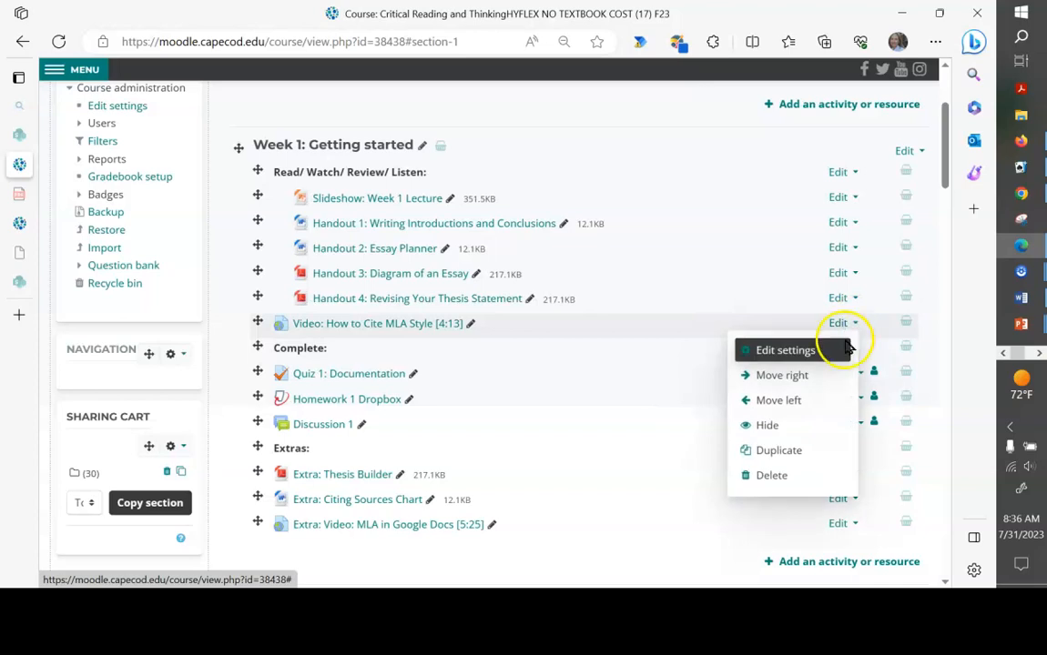
pyautogui.click(830, 373)
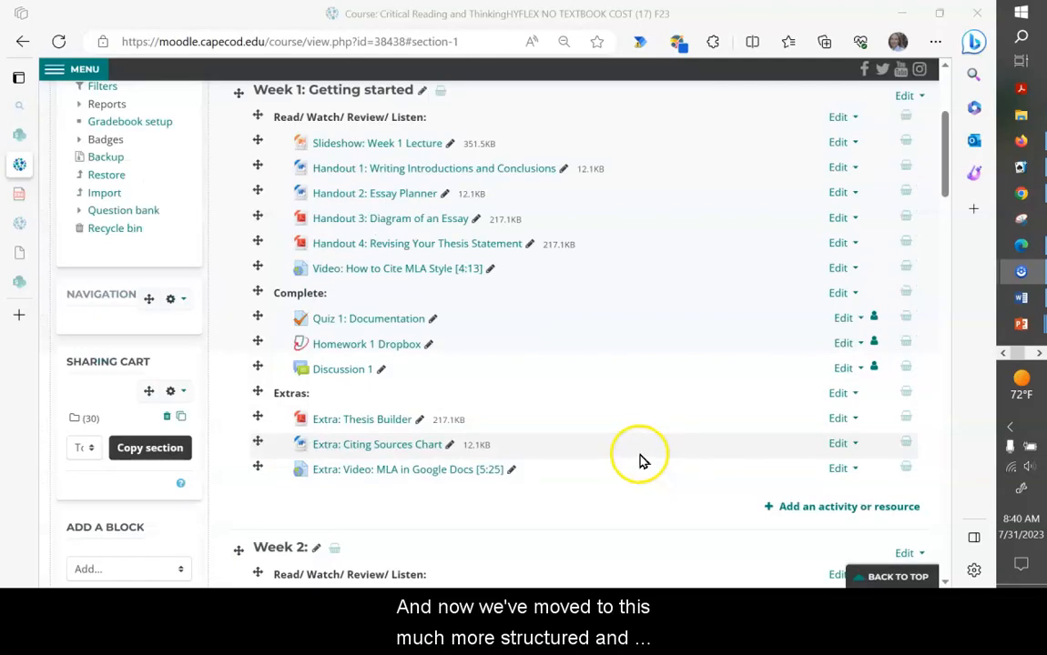
# - Turn off course editing and review the layout of the weekly sections without the editing controls
pyautogui.scroll(1, 640, 459)
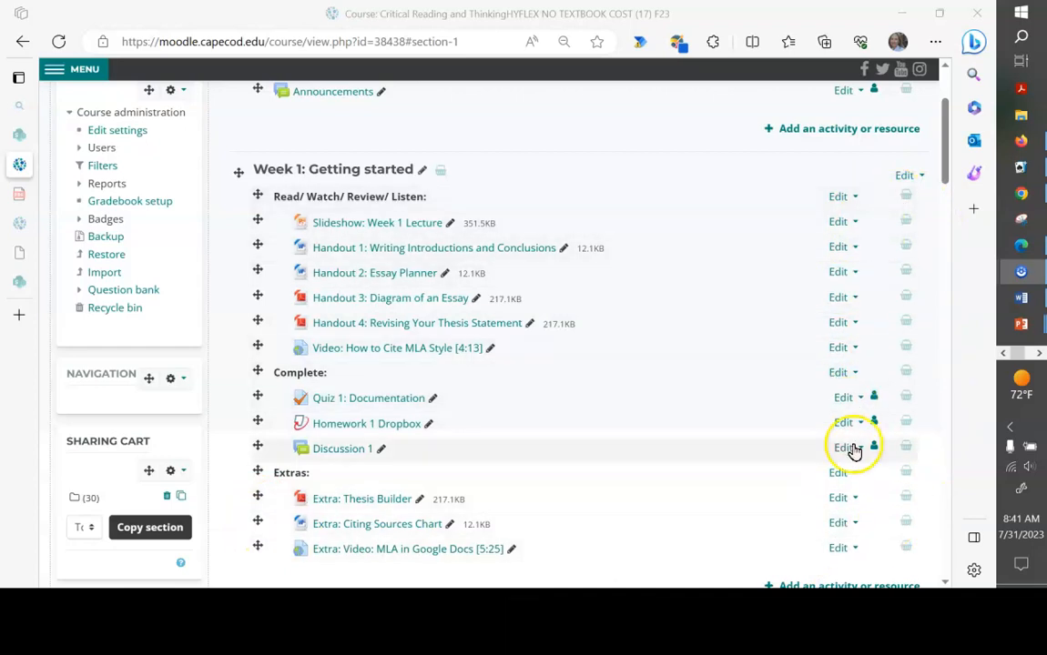
pyautogui.scroll(3, 752, 341)
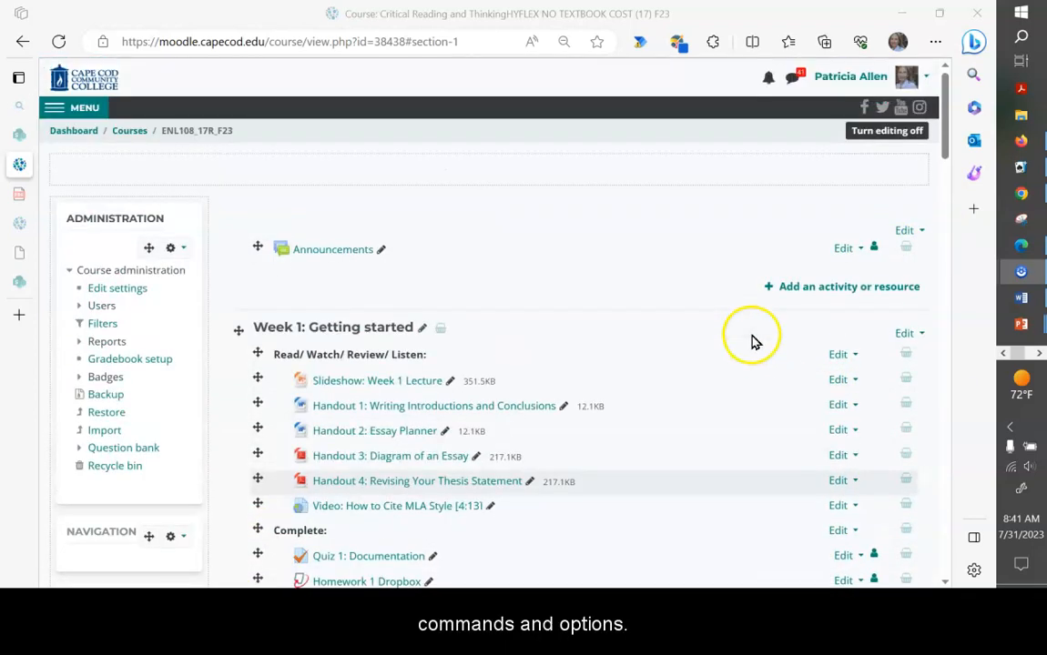
pyautogui.click(882, 136)
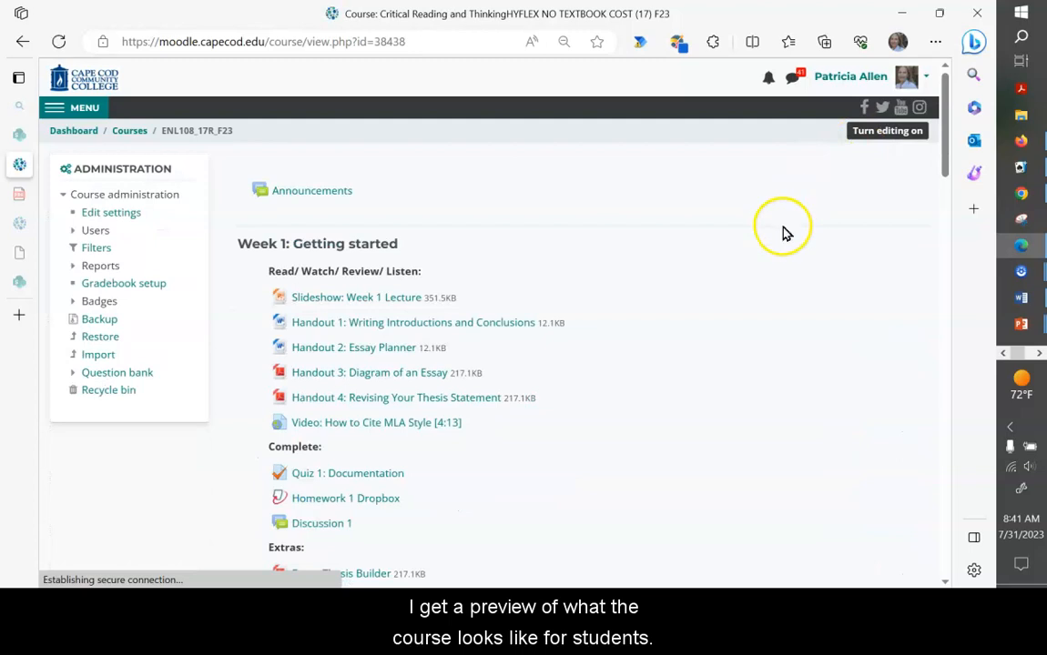
pyautogui.scroll(-3, 543, 416)
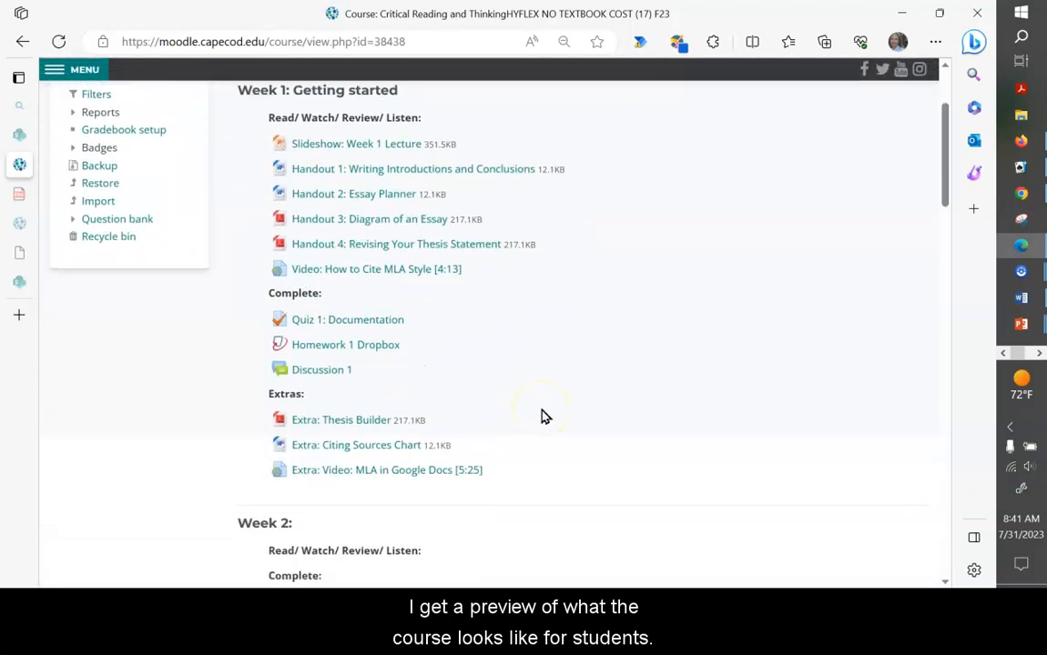
pyautogui.scroll(-3, 543, 416)
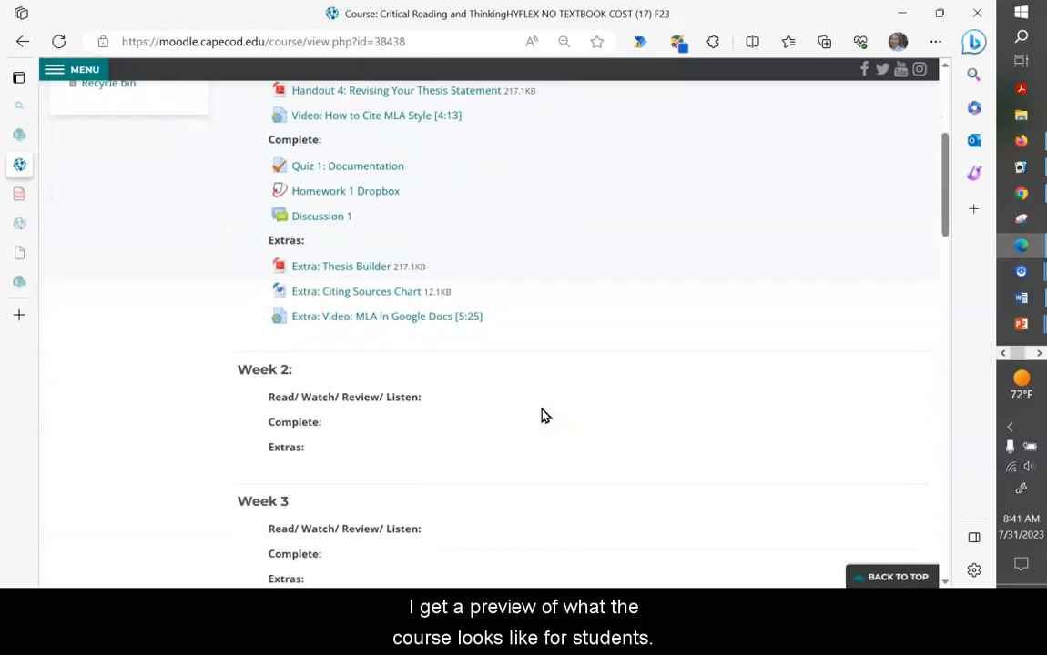
pyautogui.scroll(4, 543, 416)
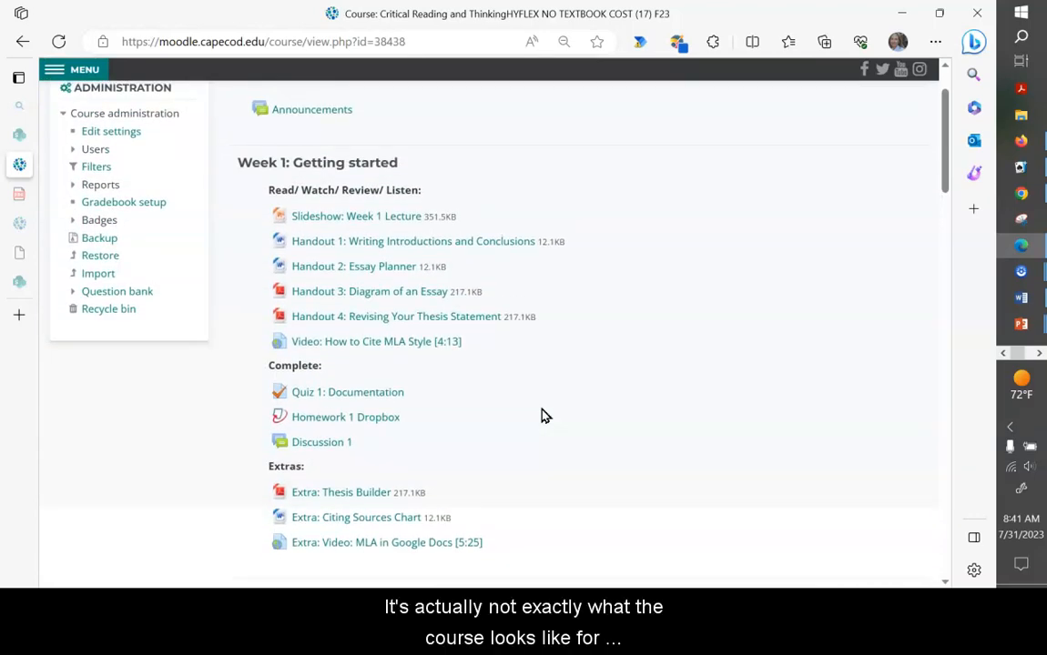
pyautogui.scroll(2, 543, 416)
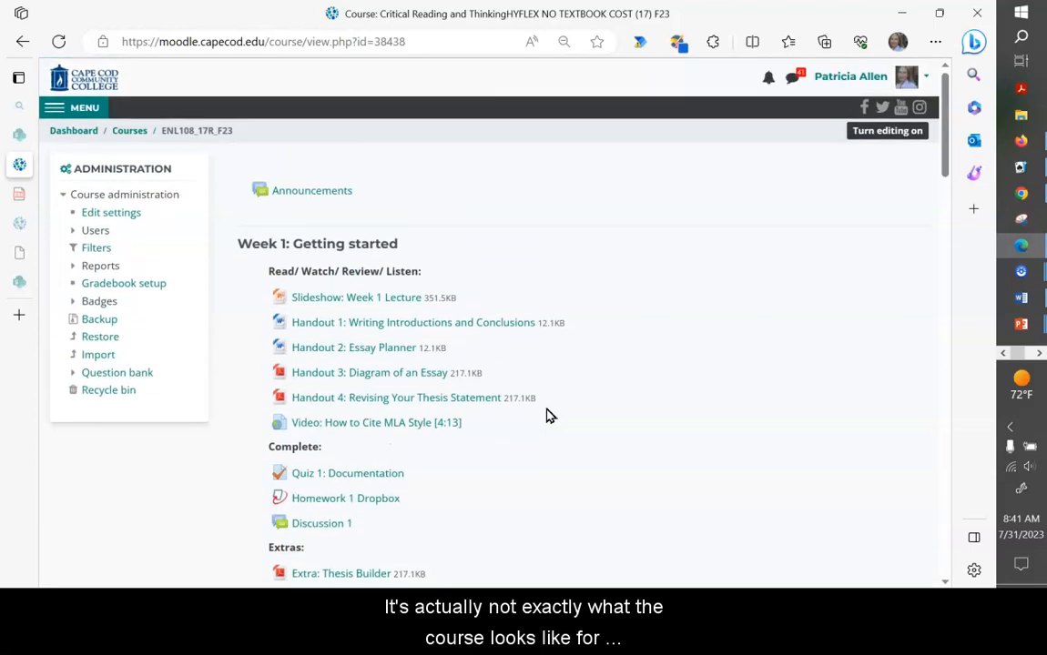
# - Switch to the Student role and review the Week 1 section as students see it
pyautogui.click(869, 80)
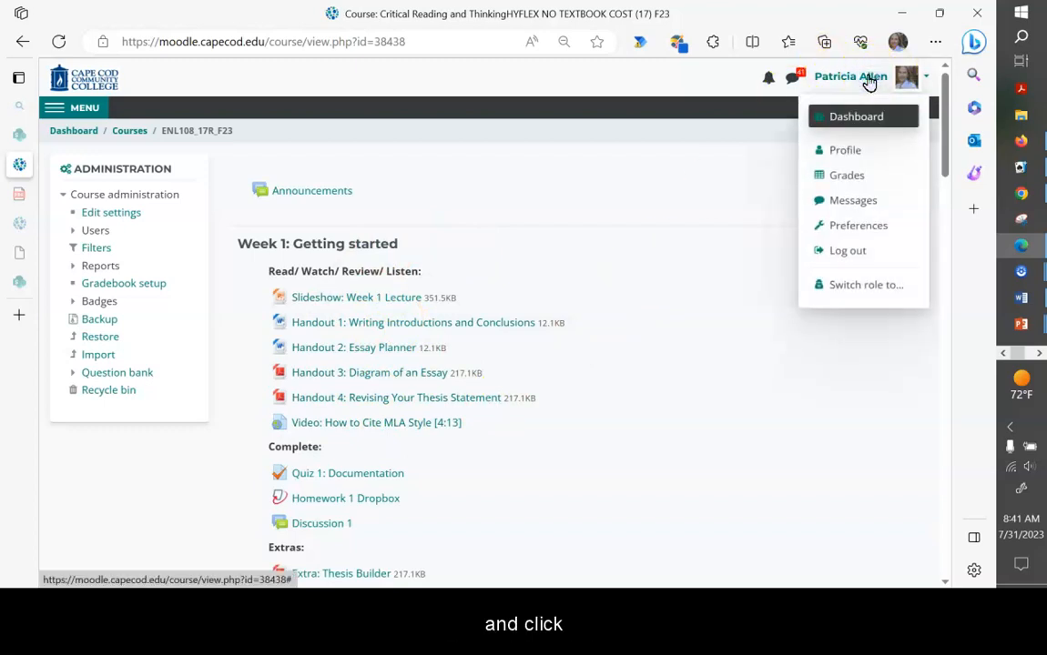
pyautogui.click(845, 286)
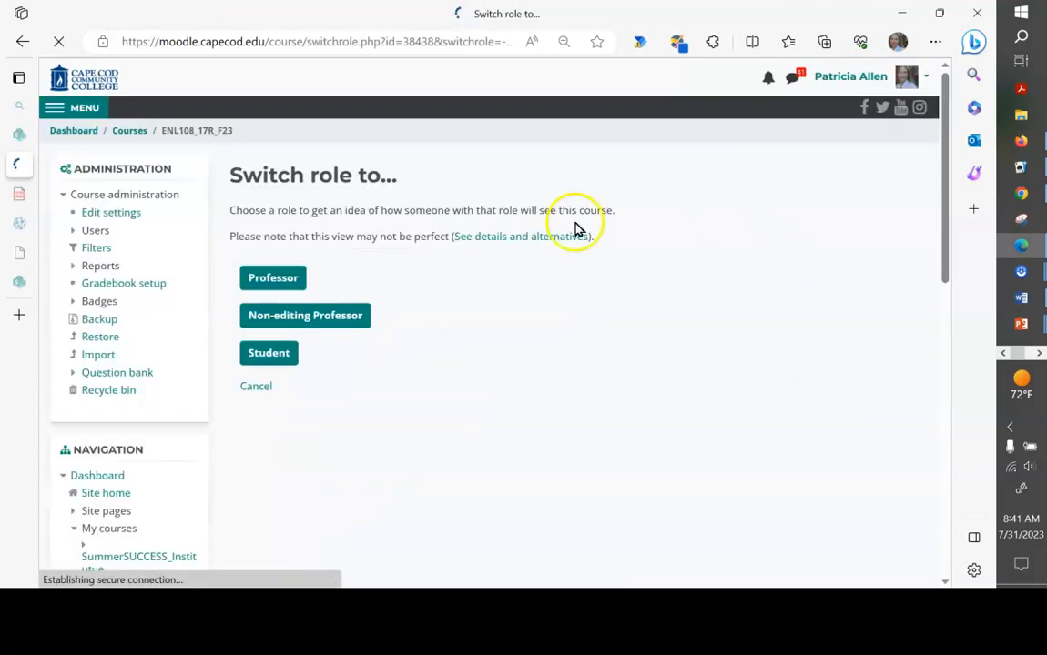
pyautogui.click(266, 357)
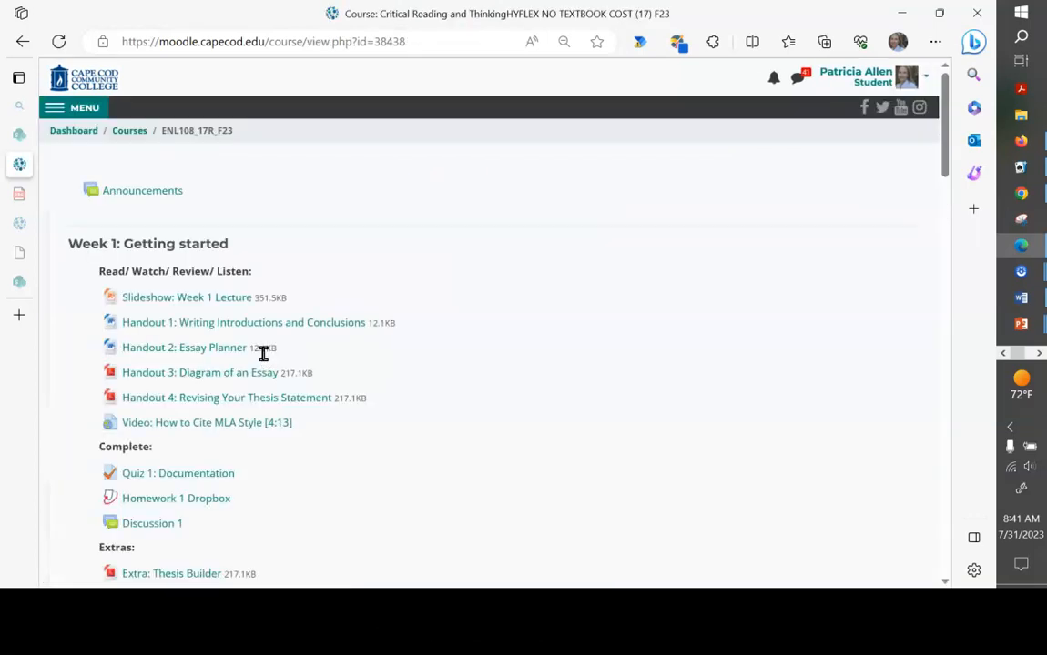
pyautogui.scroll(-3, 423, 313)
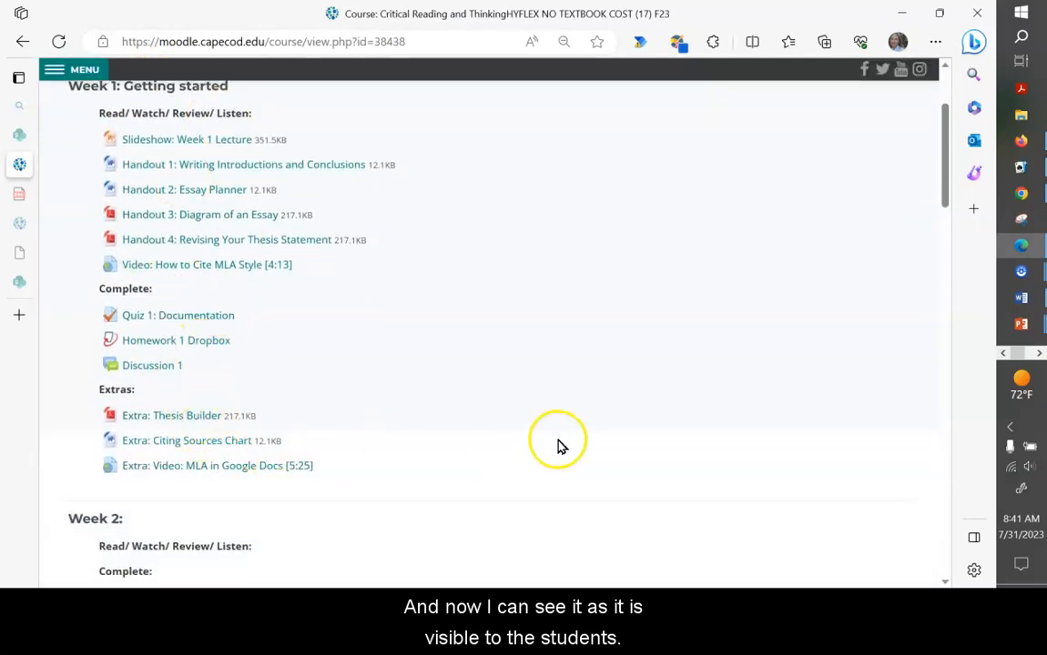
pyautogui.scroll(3, 557, 446)
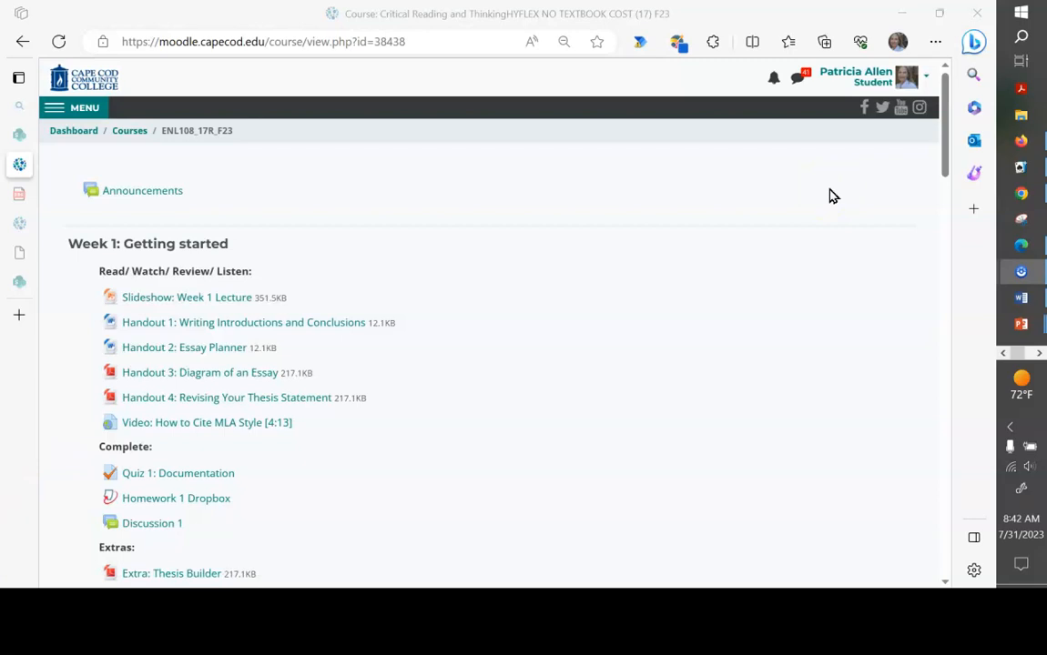
# - Return from the Student role to the normal role and turn on course editing
pyautogui.click(879, 84)
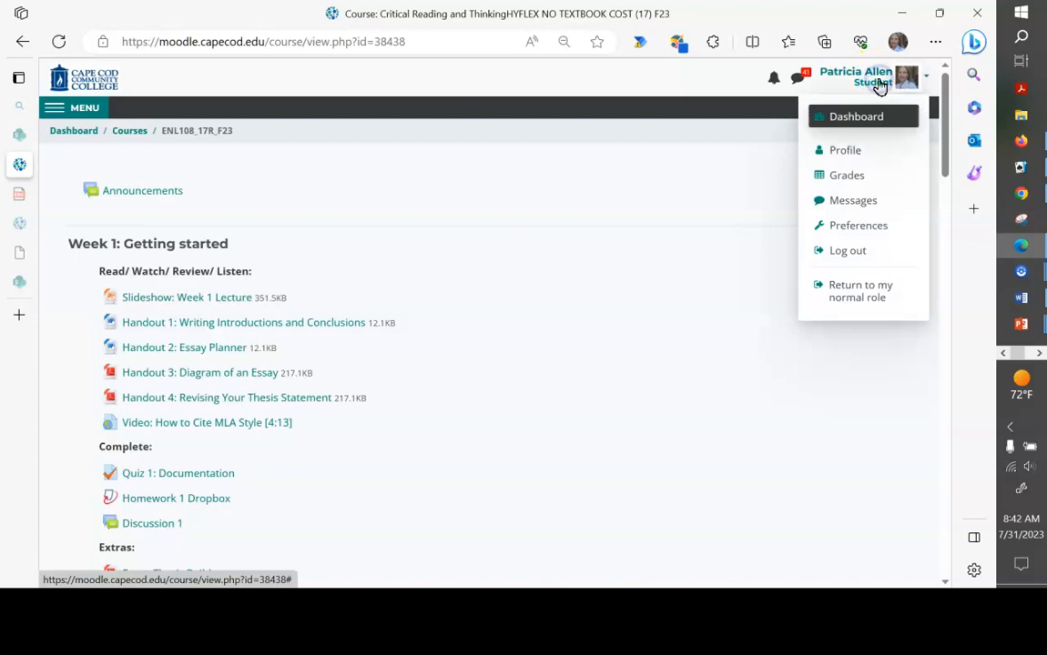
pyautogui.click(845, 291)
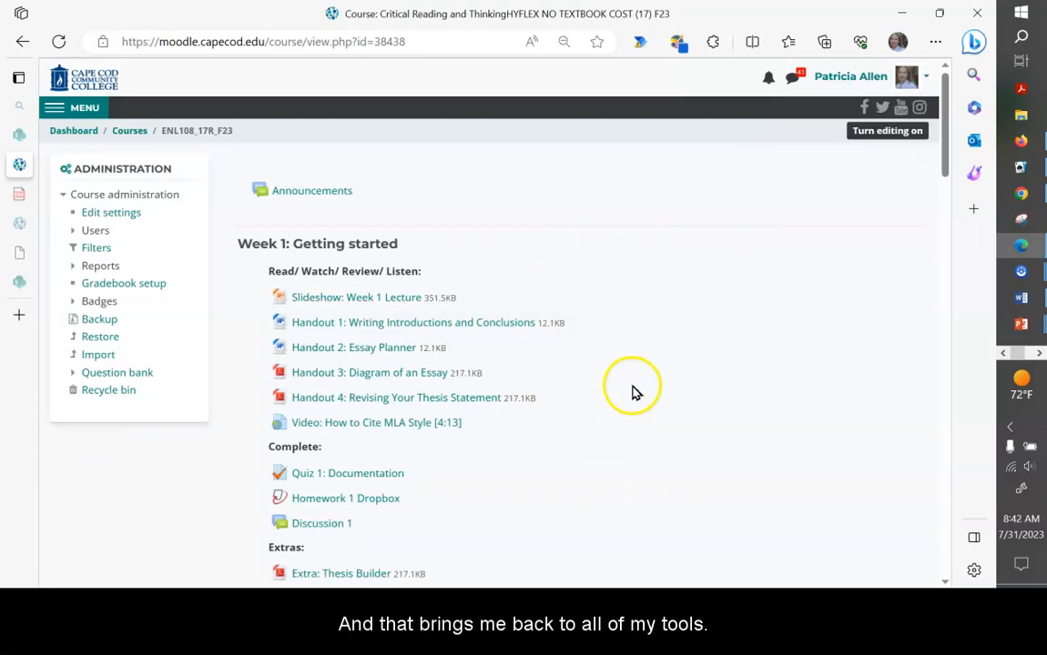
pyautogui.click(900, 134)
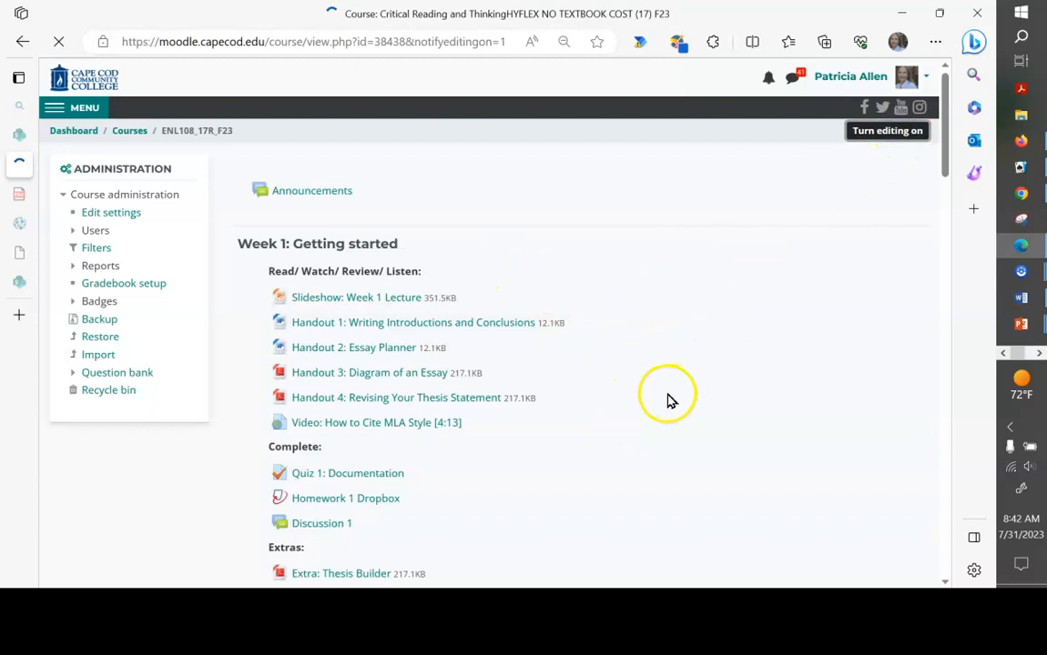
pyautogui.scroll(-5, 537, 341)
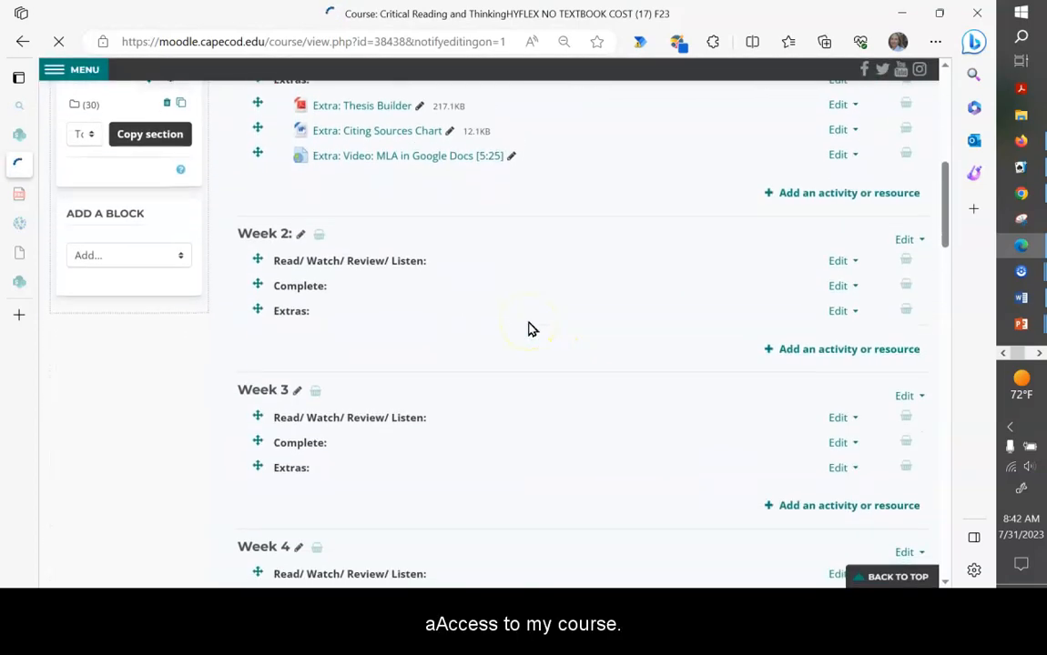
pyautogui.scroll(8, 533, 329)
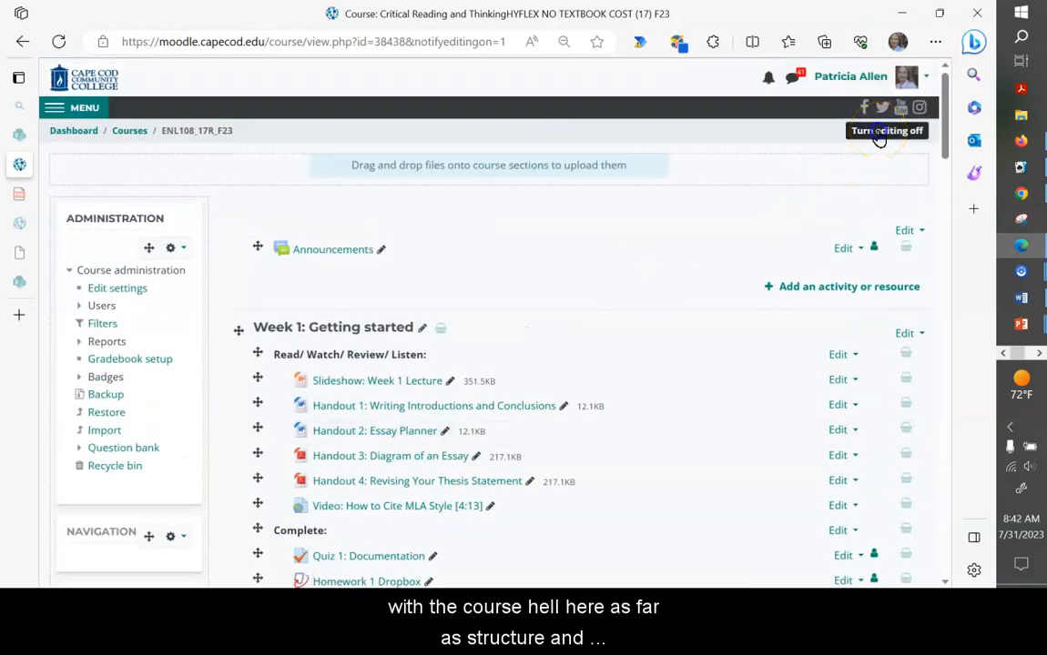
# - Turn off course editing and review the full length of the course page from Week 1 through Week 15
pyautogui.click(880, 140)
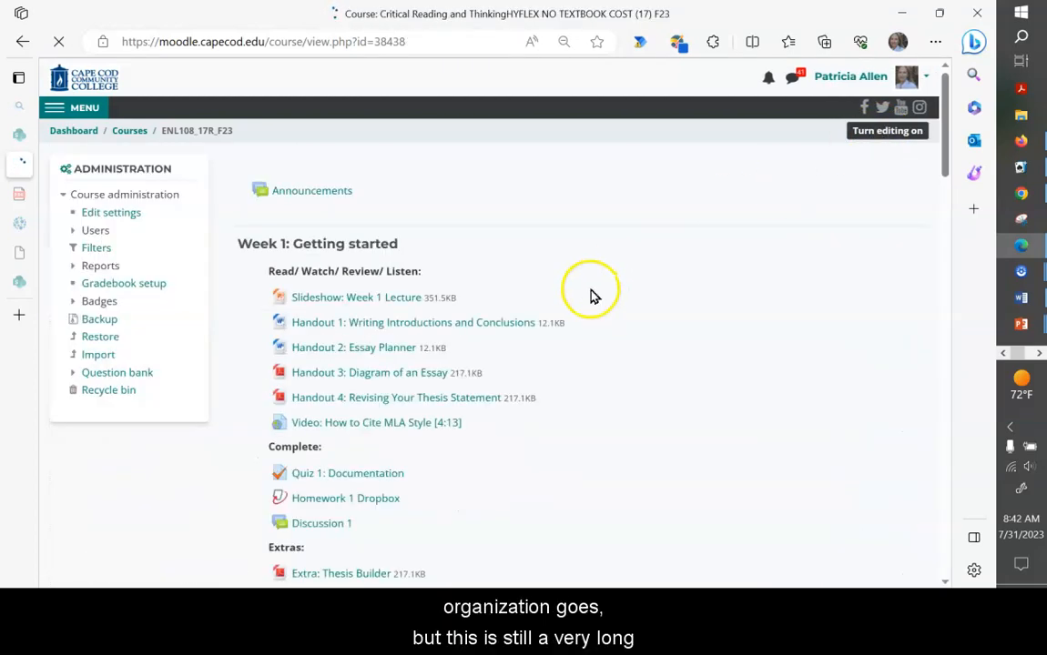
pyautogui.scroll(-3, 596, 293)
pyautogui.scroll(-6, 590, 293)
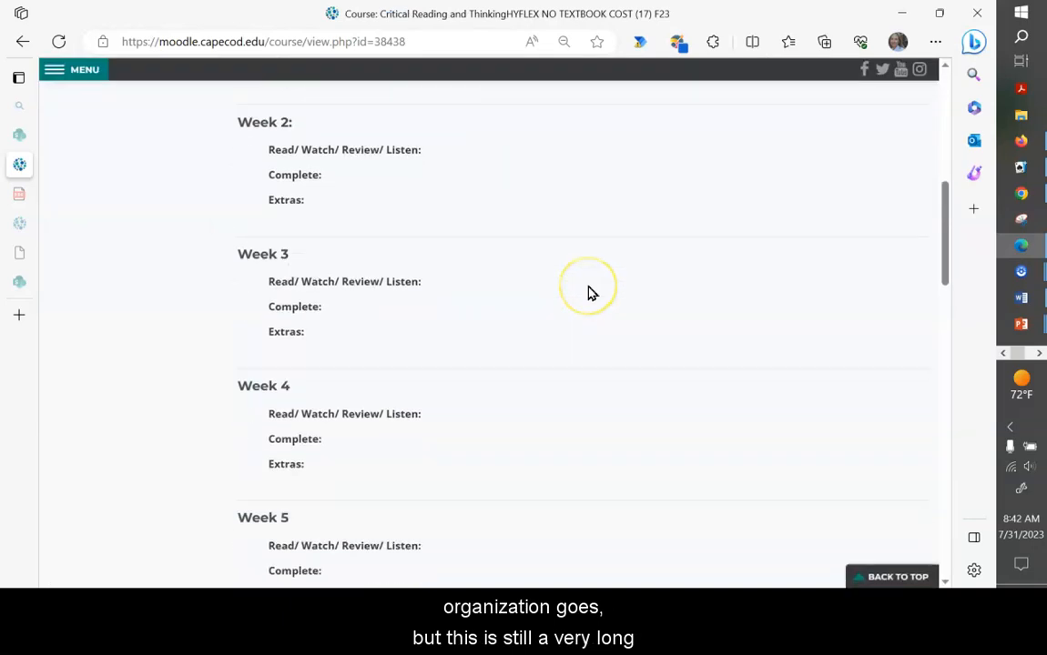
pyautogui.scroll(-7, 587, 293)
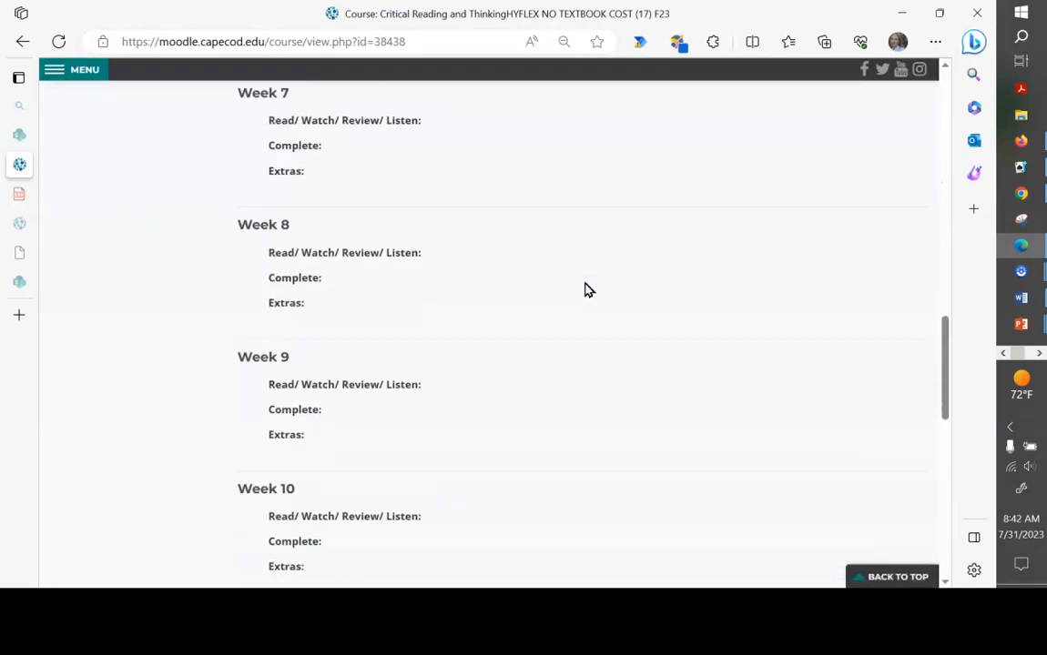
pyautogui.scroll(-5, 588, 290)
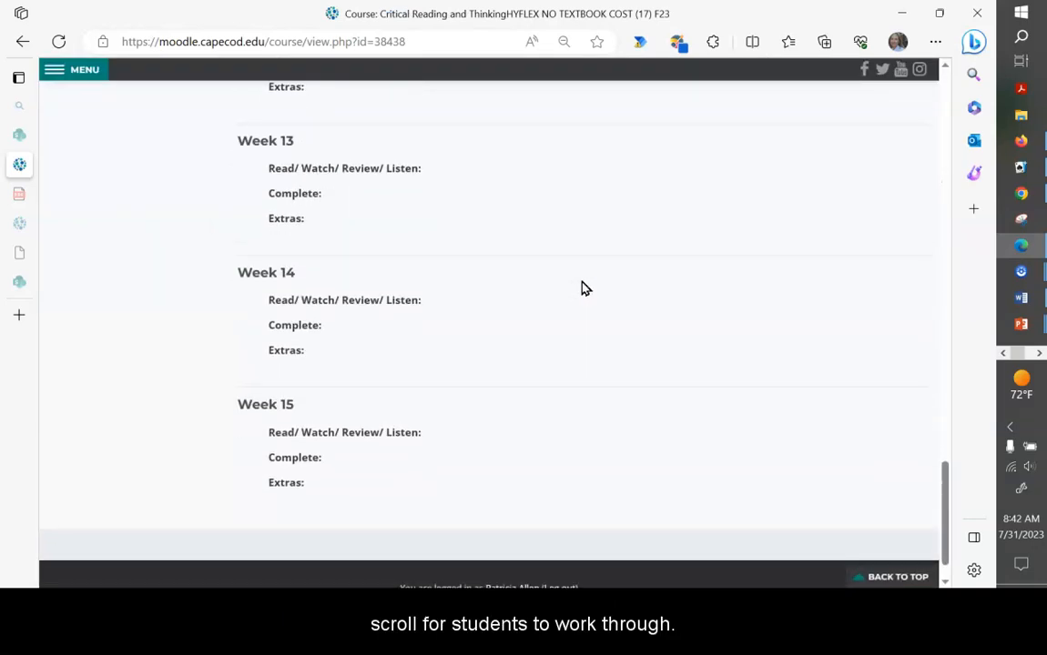
pyautogui.scroll(10, 586, 288)
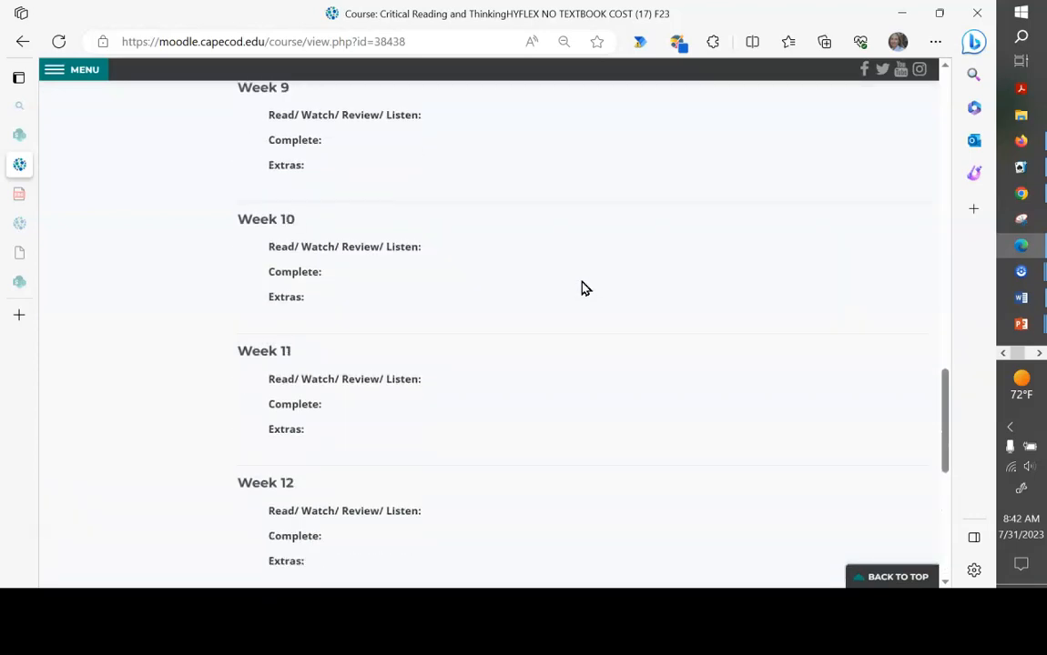
pyautogui.scroll(10, 585, 289)
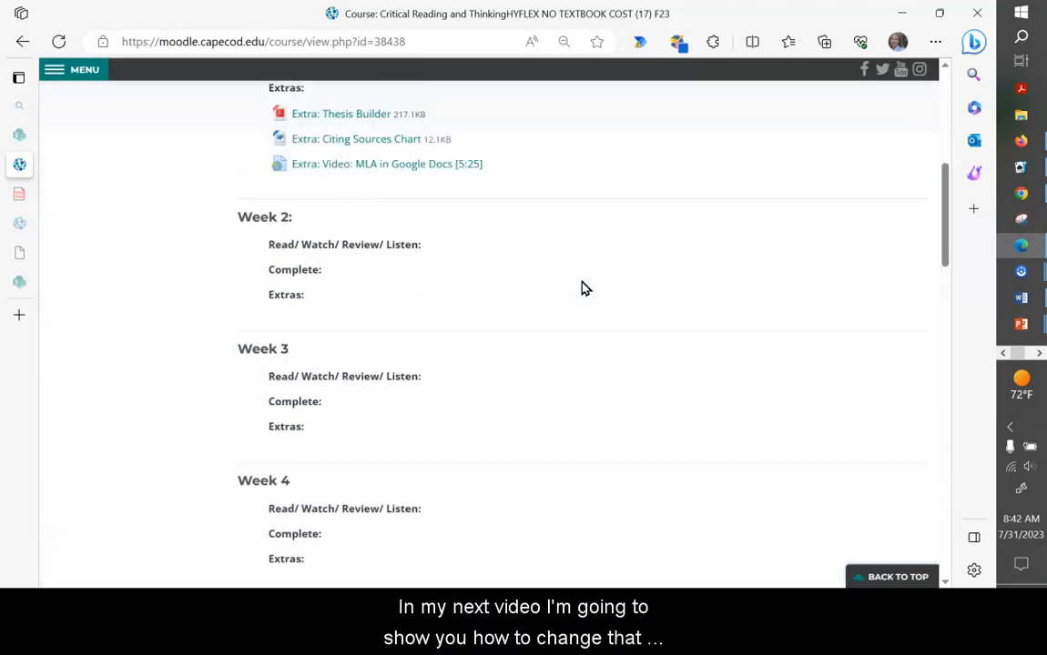
pyautogui.scroll(2, 586, 288)
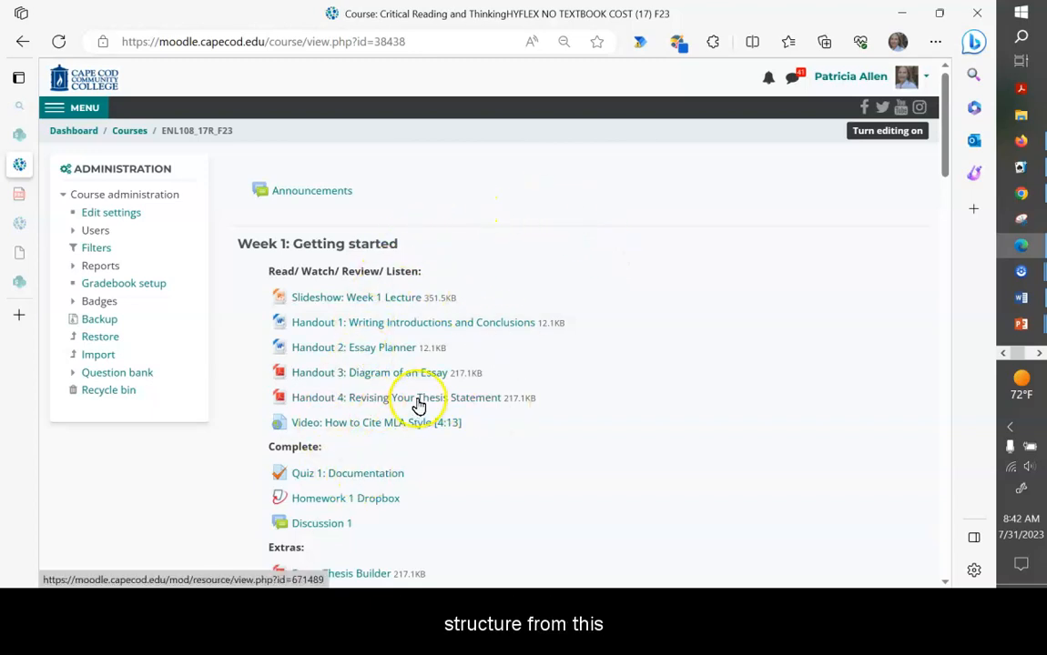
pyautogui.scroll(-1, 421, 353)
pyautogui.scroll(-10, 420, 353)
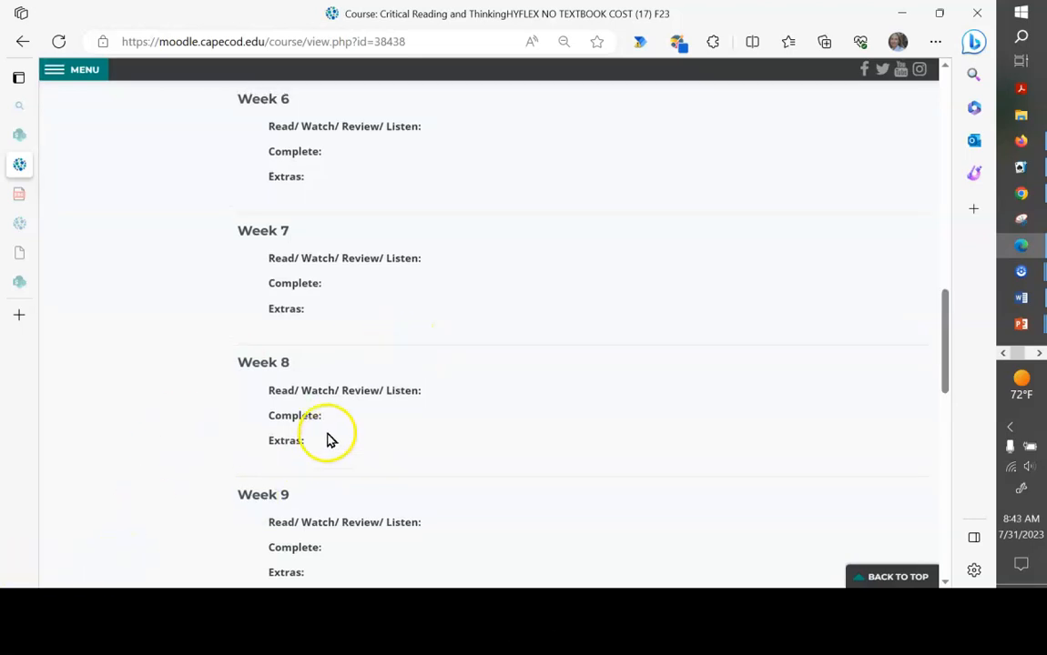
pyautogui.scroll(8, 326, 437)
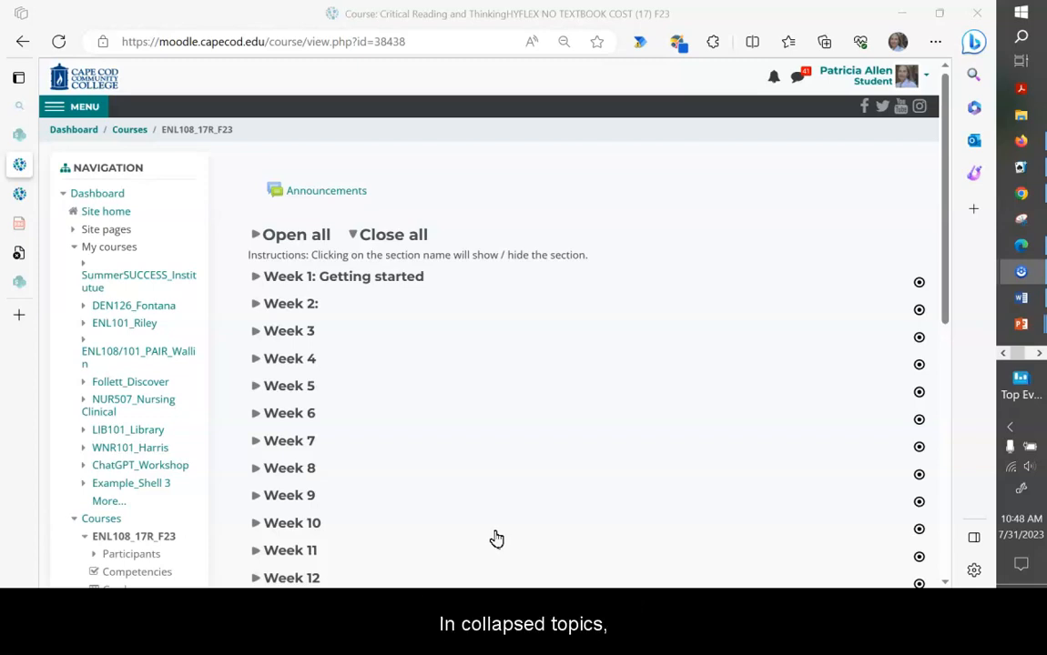
# - Try the collapsed topics layout in the Student role by opening and closing the Week 1 and Week 6 sections
pyautogui.click(284, 278)
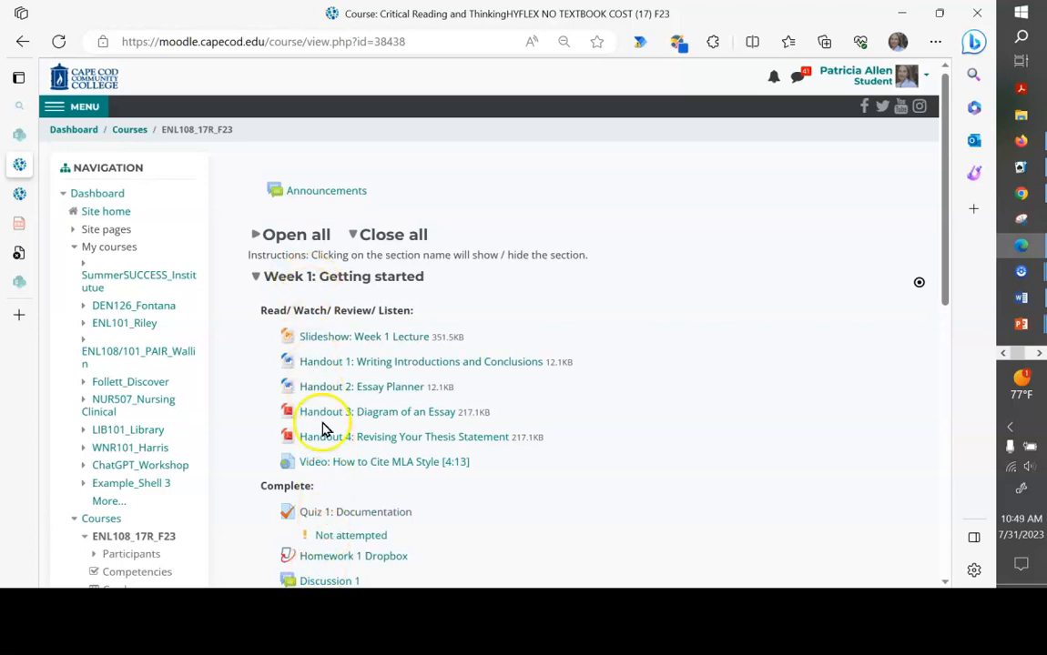
pyautogui.click(308, 283)
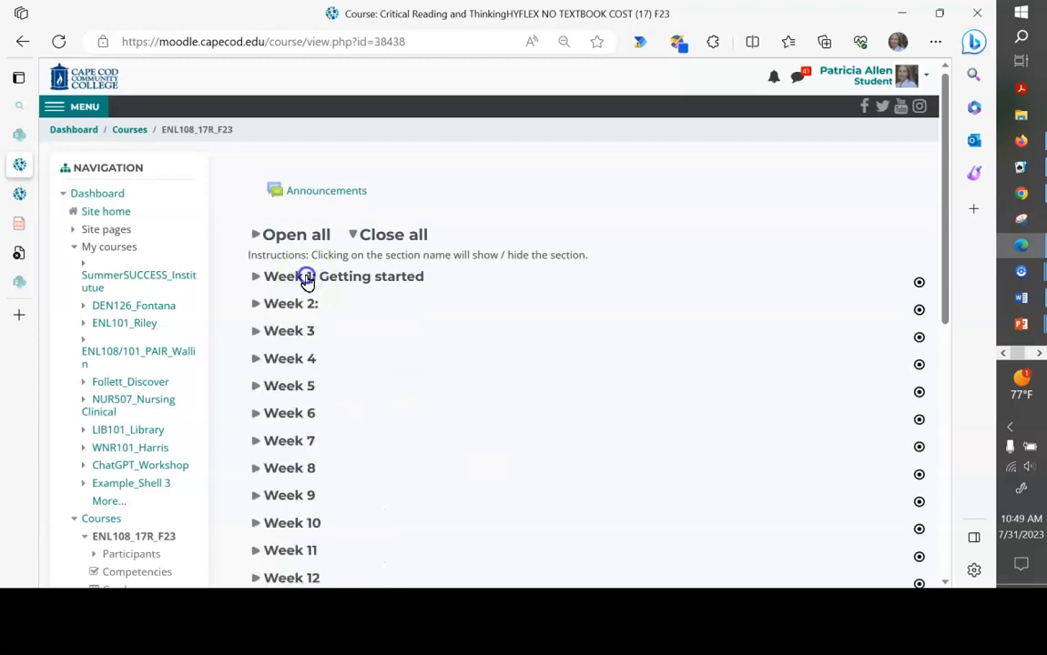
pyautogui.click(308, 282)
pyautogui.scroll(-5, 345, 432)
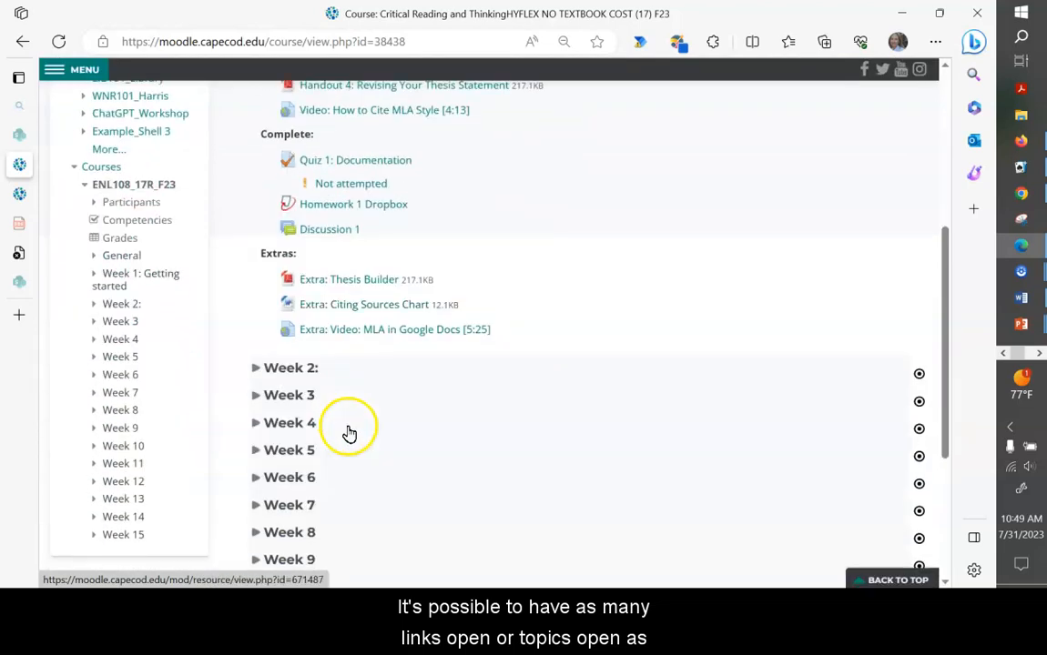
pyautogui.scroll(-1, 346, 431)
pyautogui.click(291, 435)
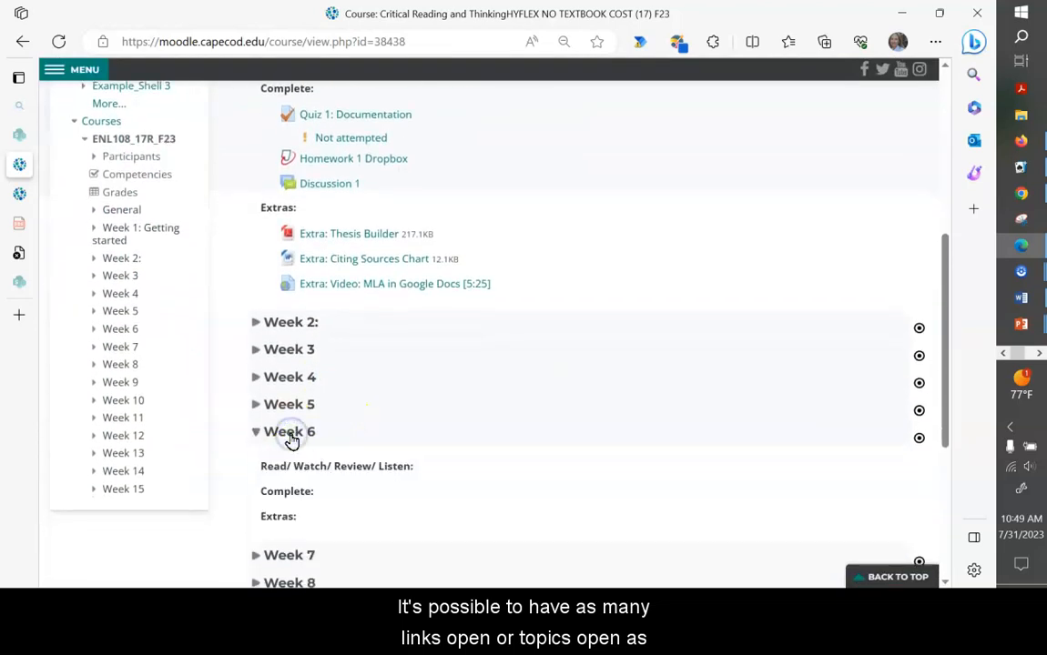
pyautogui.click(267, 435)
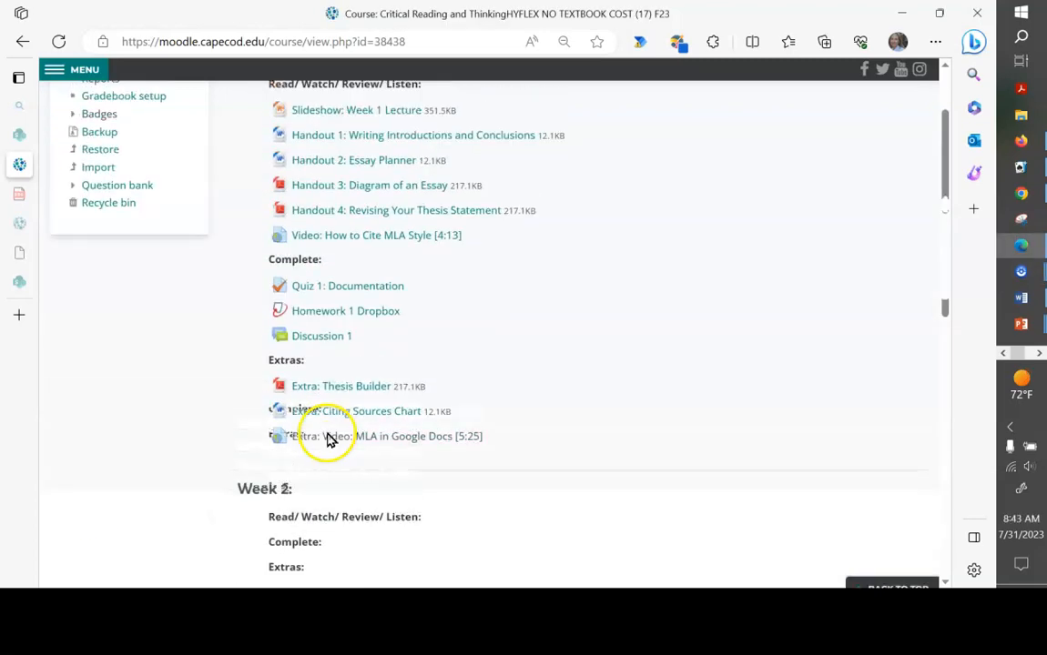
pyautogui.scroll(3, 321, 443)
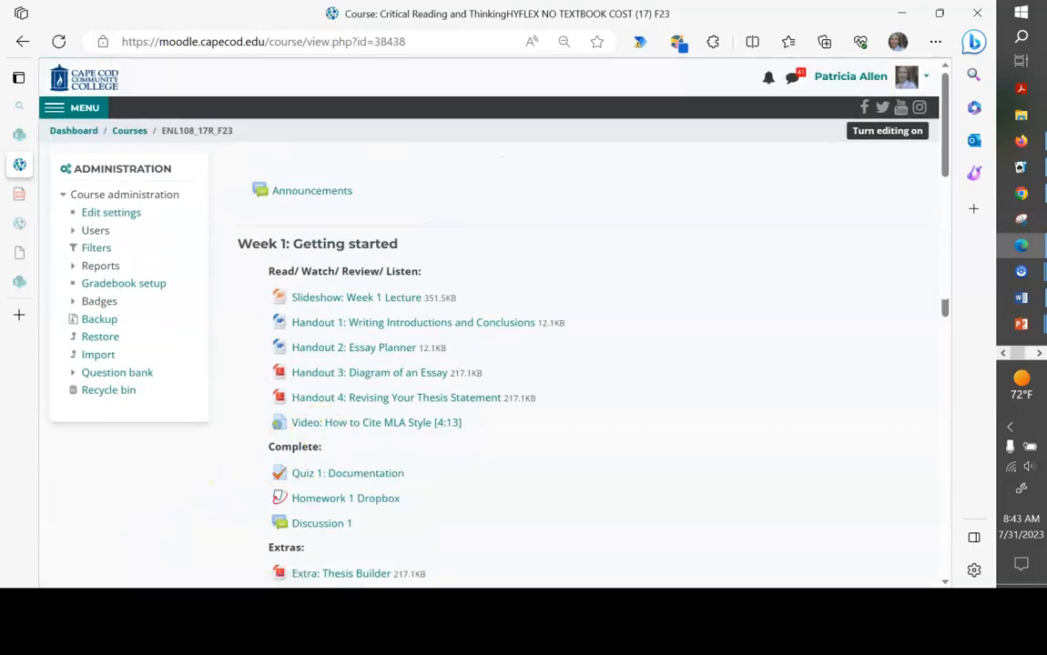